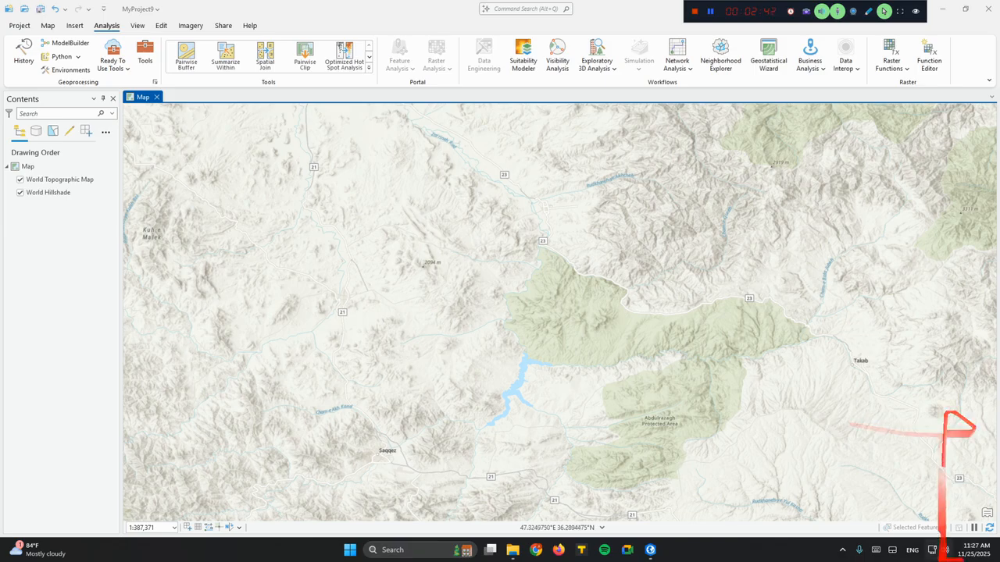
- Add the elevation raster n36_e046_1arc_v3.tif from its folder to the map
left_click(512, 550)
left_click_drag(215, 281, 897, 339)
left_click(709, 168)
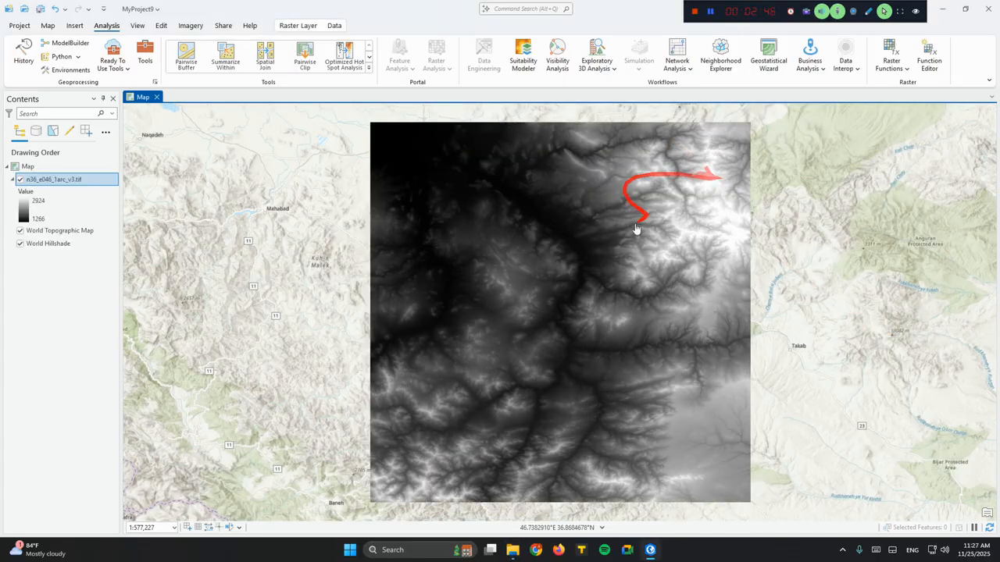
- Inspect the DEM's pixel values at three different locations in the raster
mouse_move(620, 260)
left_mouse_down()
mouse_move(549, 236)
mouse_move(341, 245)
mouse_move(388, 261)
left_mouse_up()
scroll(382, 236, "up", 2)
scroll(389, 261, "down", 2)
left_click(380, 253)
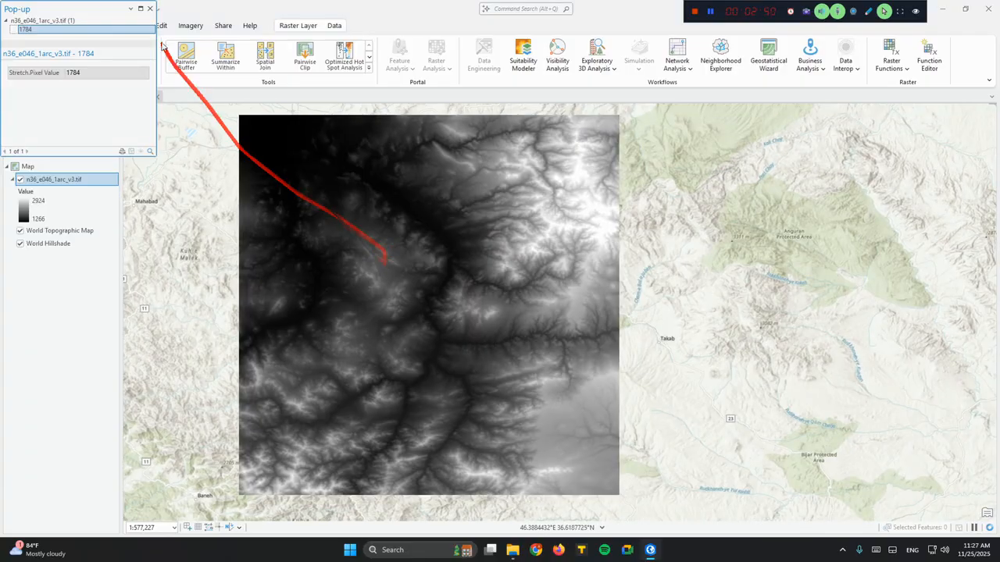
left_click(150, 9)
left_click(419, 237)
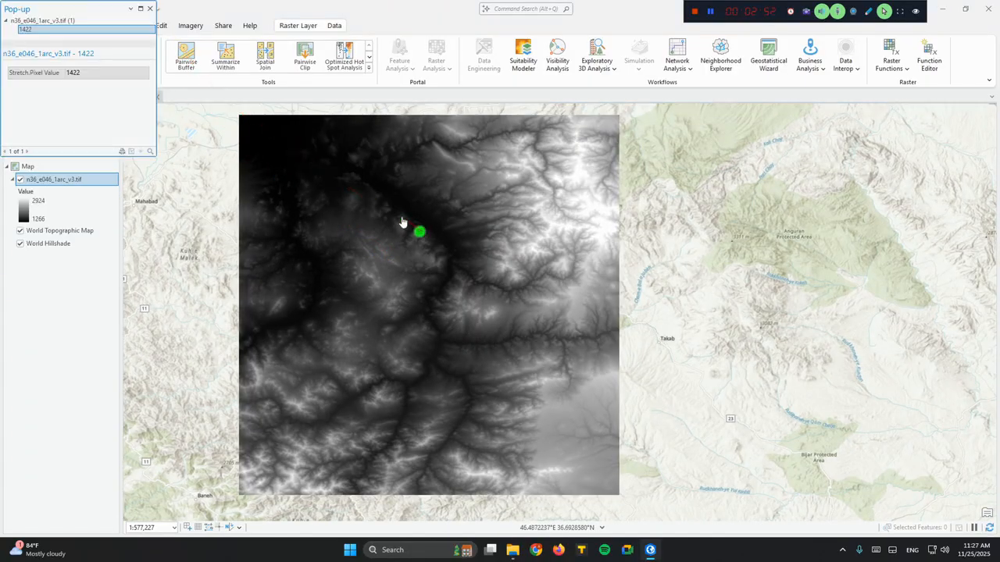
left_click(150, 9)
left_click(523, 338)
left_click(150, 9)
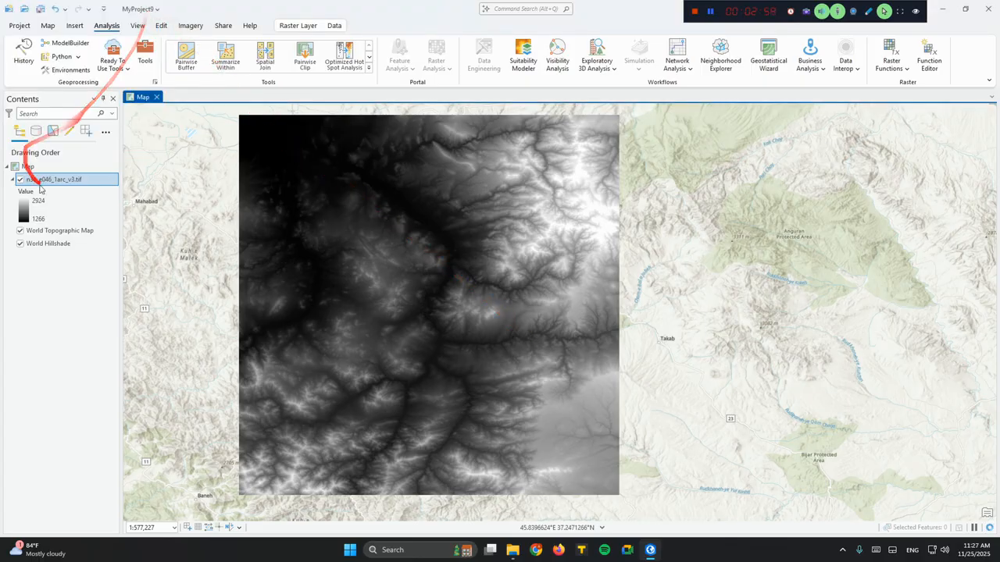
- Symbolize the n36_e046_1arc_v3.tif layer with a green-to-brown Elevation color scheme, keeping the Stretch symbology
right_click(49, 181)
left_click(522, 309)
left_click_drag(426, 253, 429, 283)
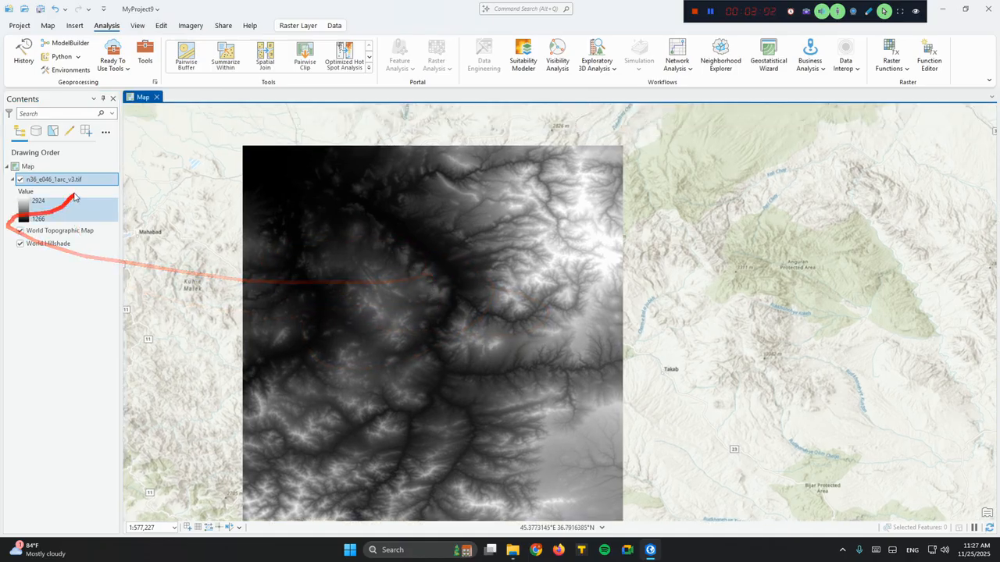
right_click(77, 181)
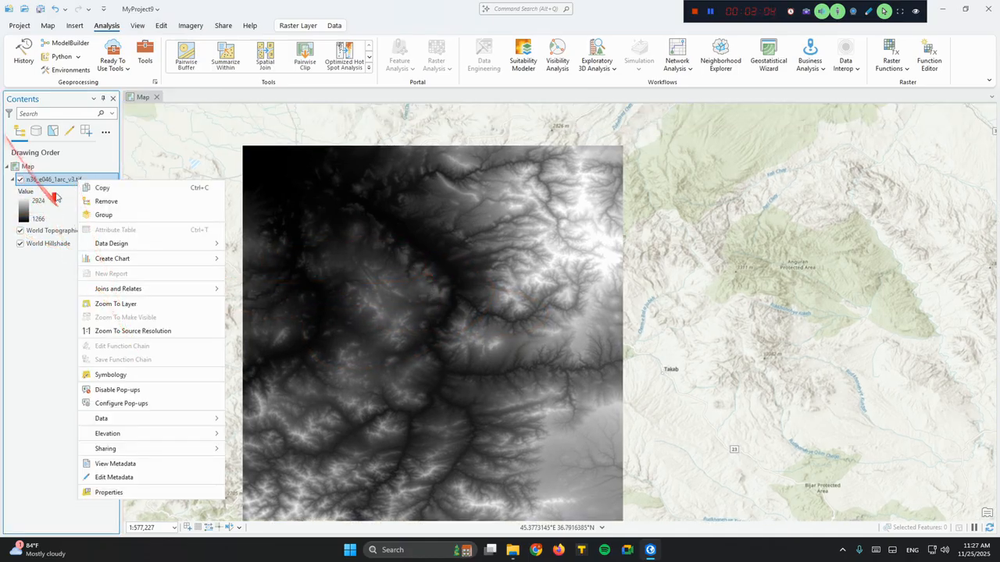
left_click(110, 375)
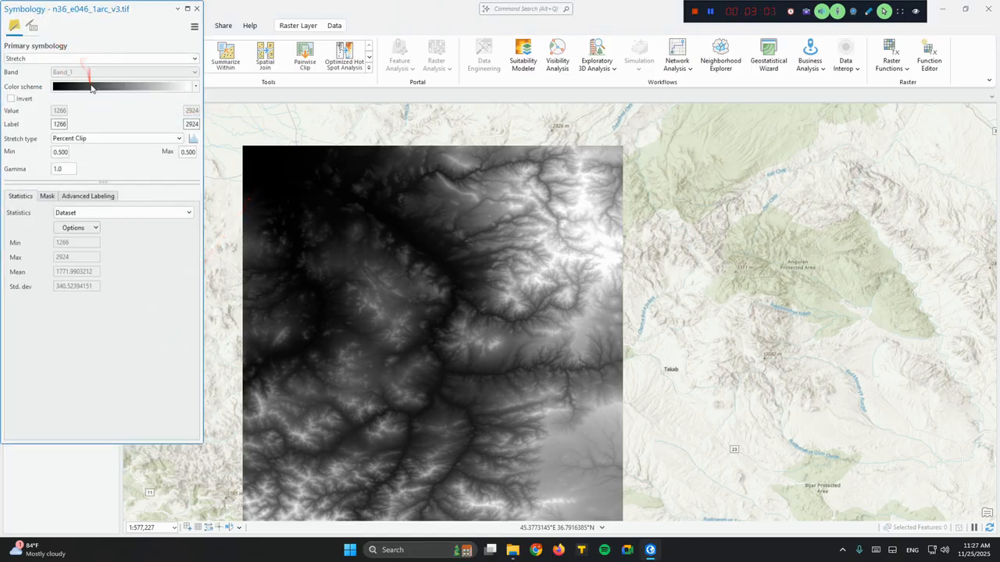
left_click(90, 86)
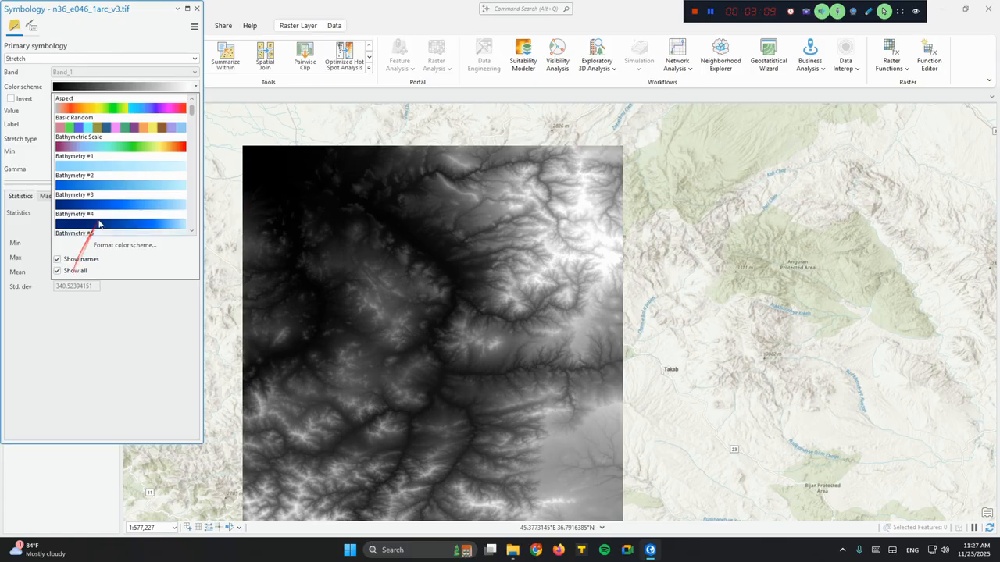
scroll(117, 203, "down", 5)
left_click_drag(109, 209, 125, 185)
scroll(124, 187, "down", 3)
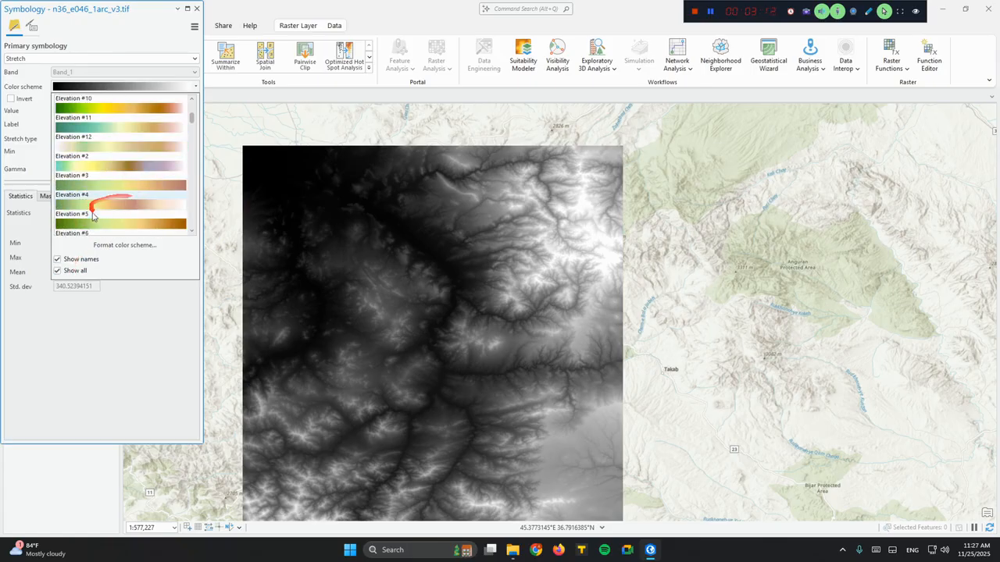
left_click(120, 195)
mouse_move(302, 212)
left_mouse_down()
mouse_move(664, 315)
mouse_move(133, 16)
mouse_move(191, 4)
left_mouse_up()
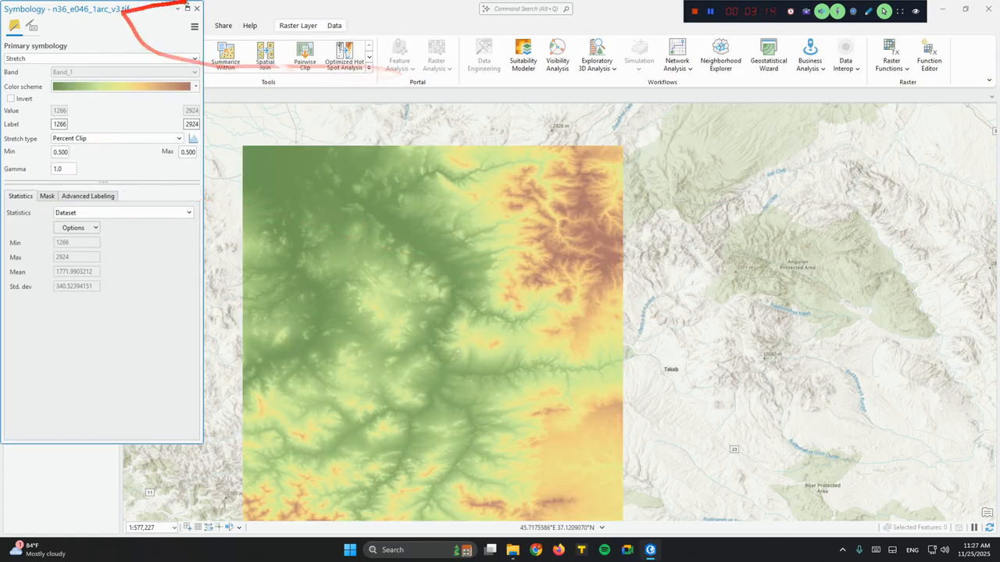
left_click(197, 8)
- Run the Spatial Analyst Fill tool on n36_e046_1arc_v3.tif, with the default output and no Z limit
left_click_drag(479, 252, 470, 258)
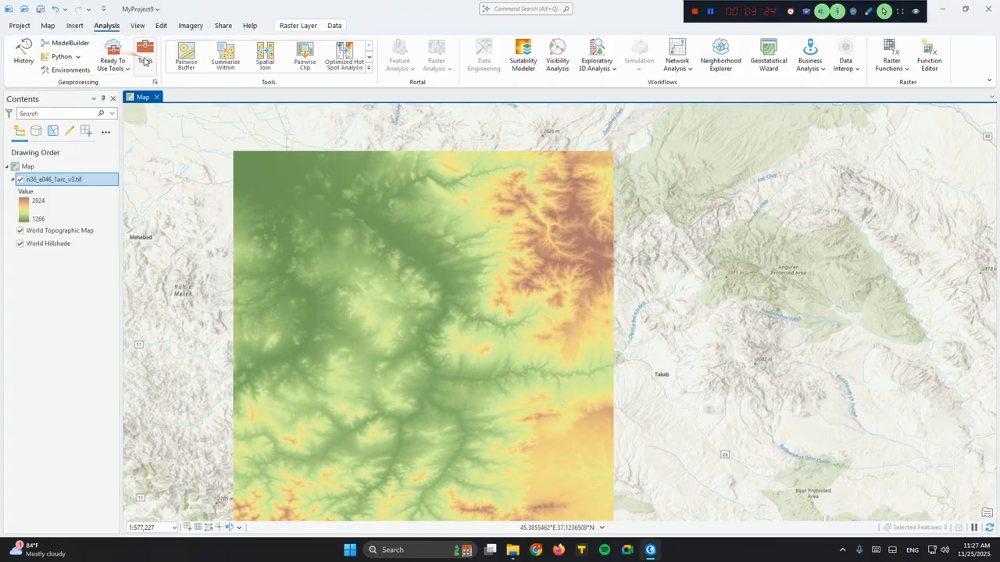
left_click(144, 61)
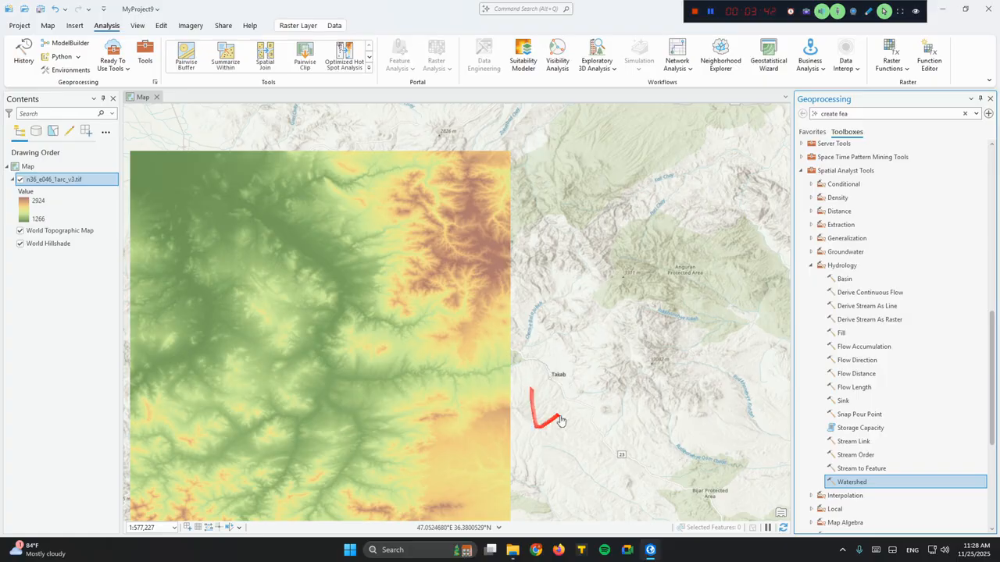
left_click_drag(564, 379, 637, 373)
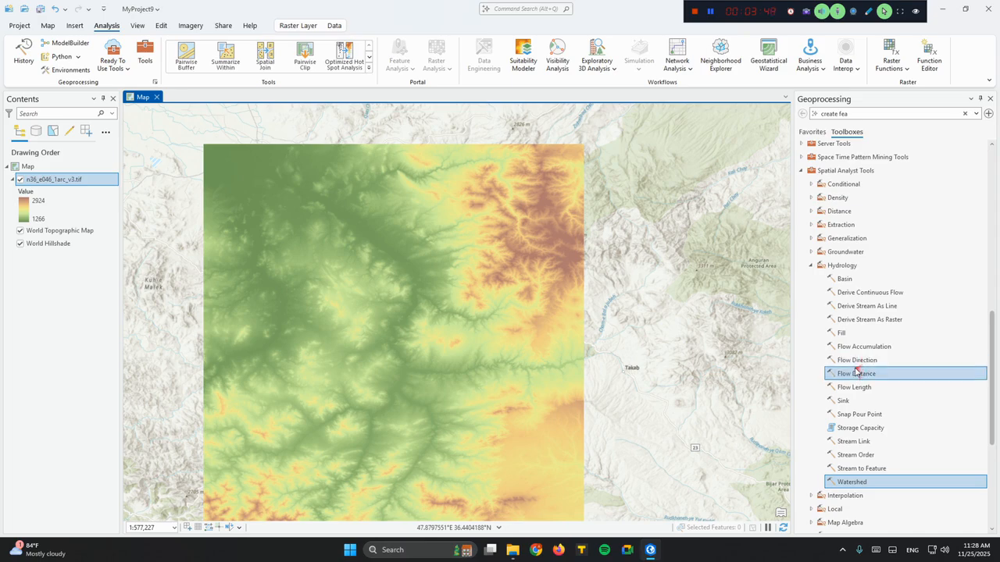
double_click(844, 334)
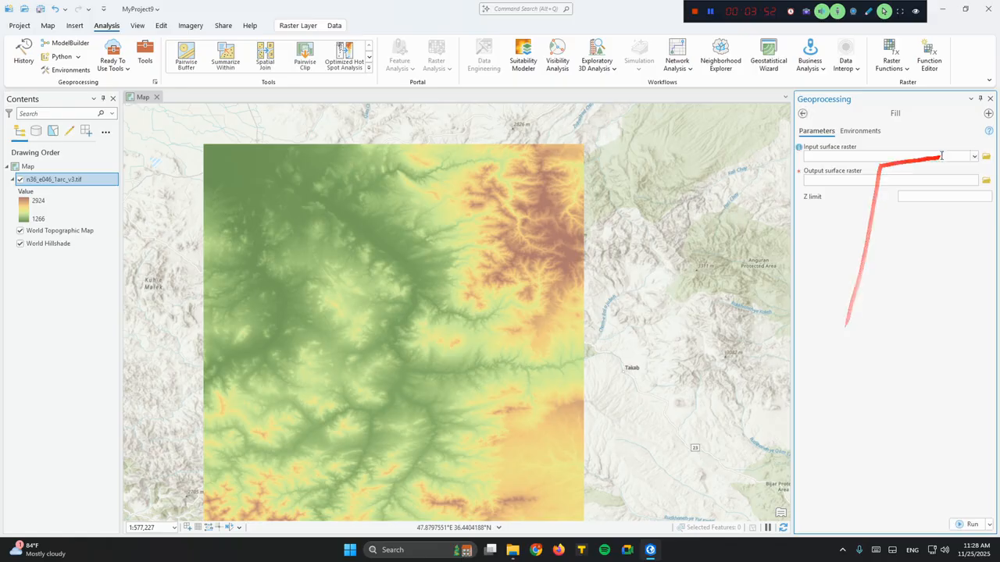
left_click(974, 157)
left_click(833, 168)
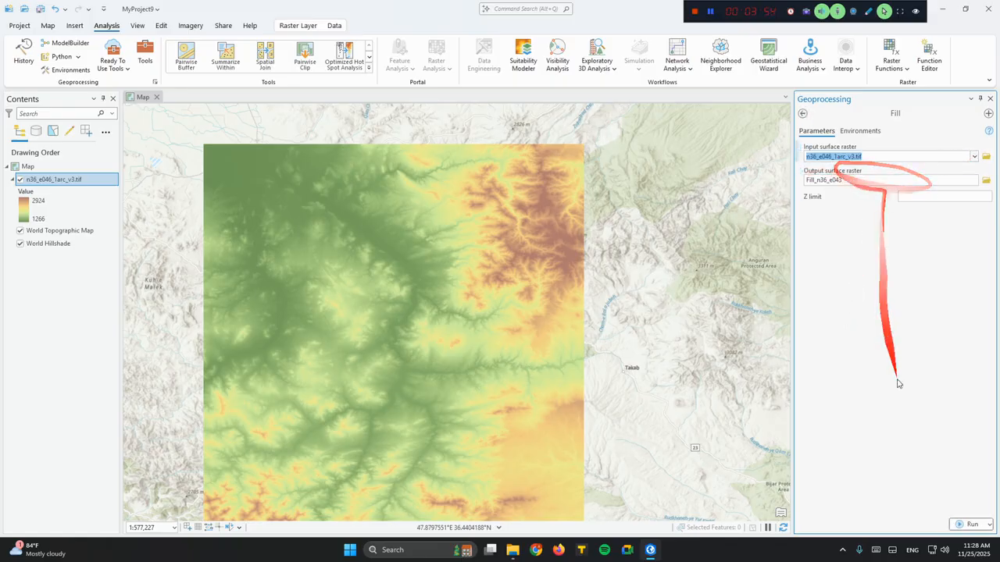
left_click(971, 524)
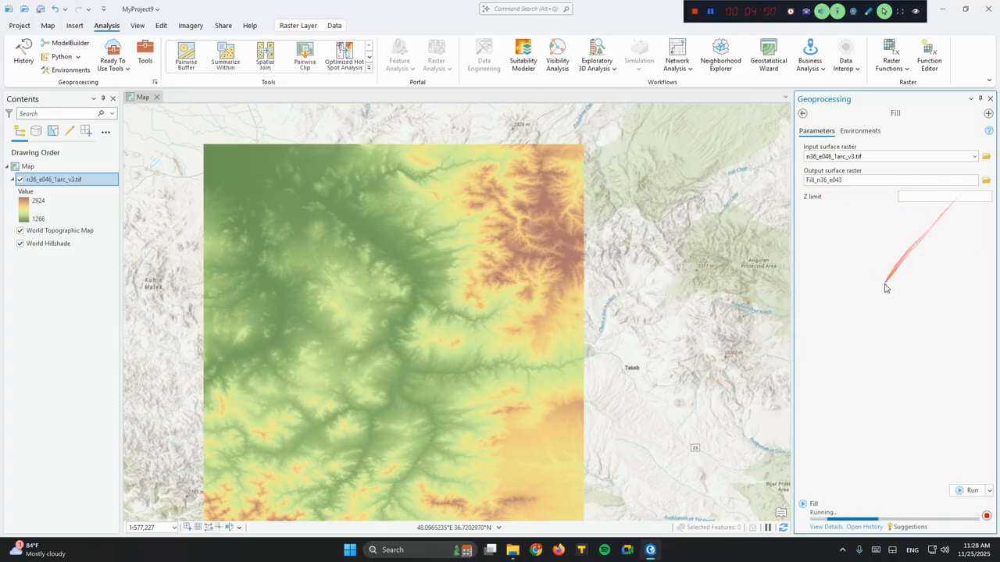
left_click(805, 116)
- Run the Flow Direction tool on the filled DEM using the D8 flow direction type and no drop raster
left_click_drag(554, 274, 597, 280)
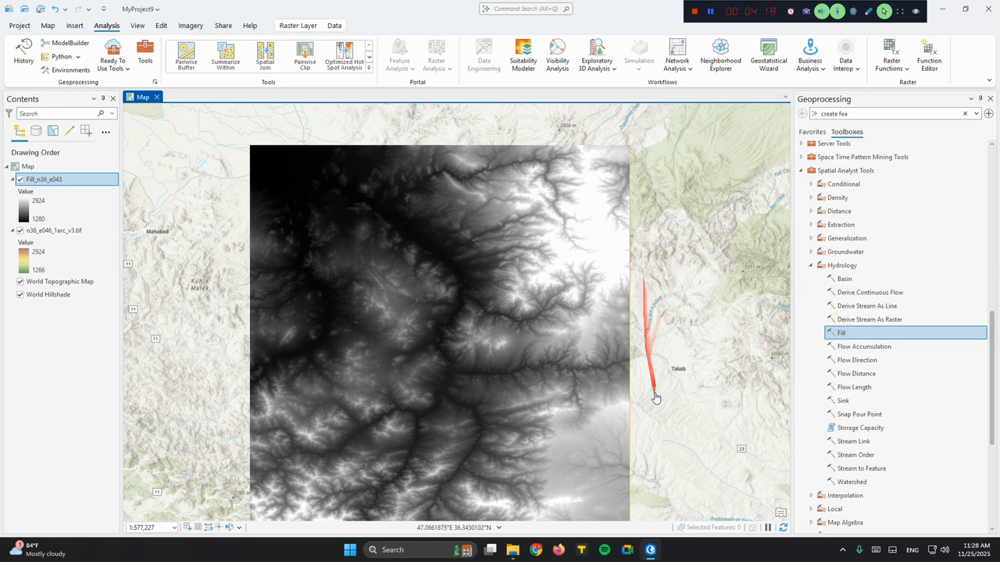
left_click_drag(605, 330, 642, 329)
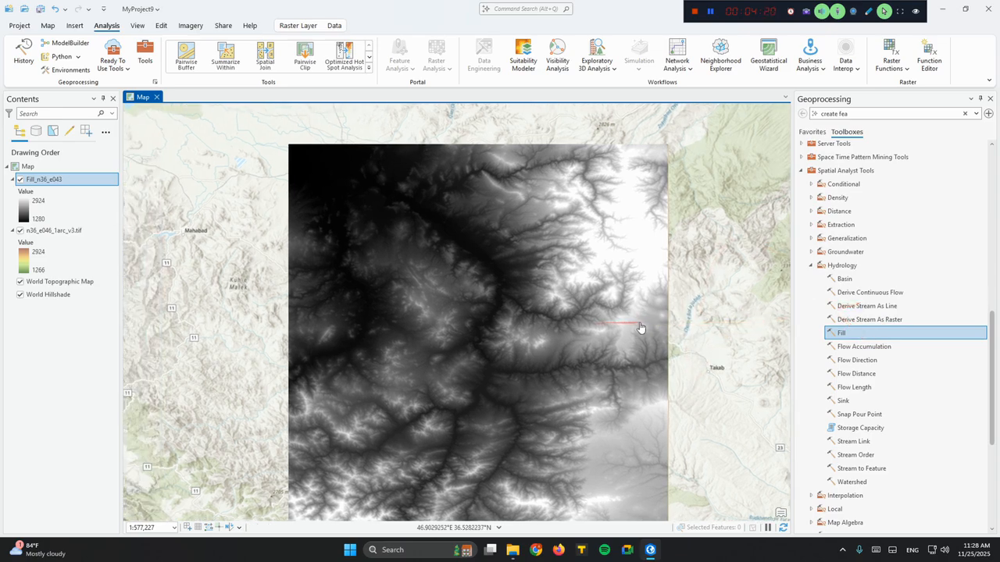
left_click(869, 356)
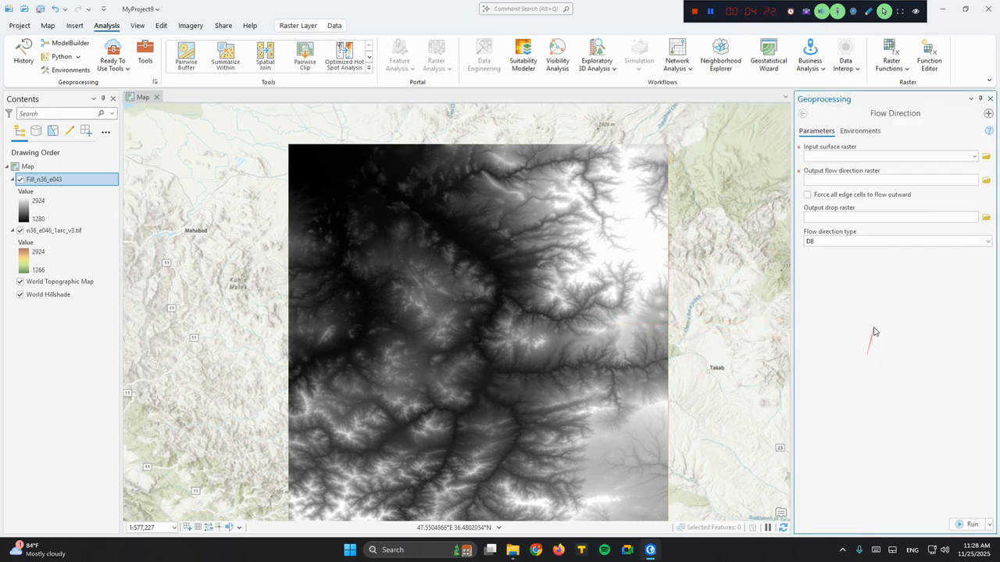
left_click(974, 156)
left_click(859, 165)
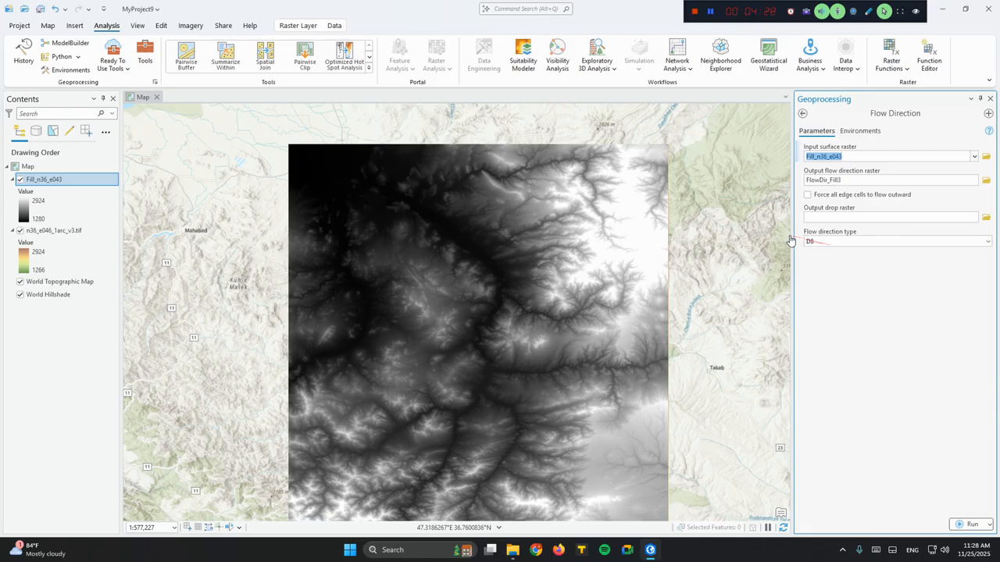
mouse_move(795, 239)
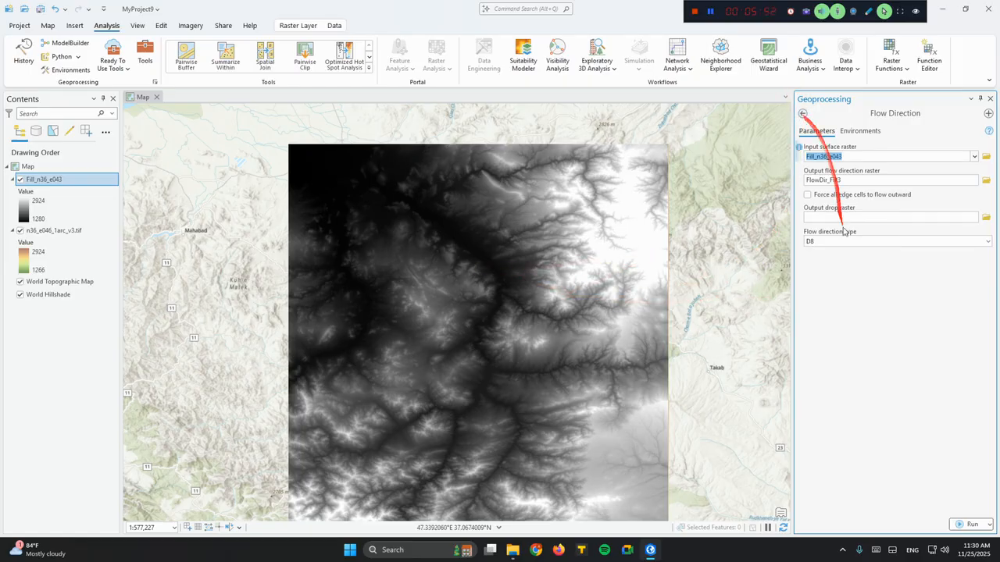
left_click(969, 524)
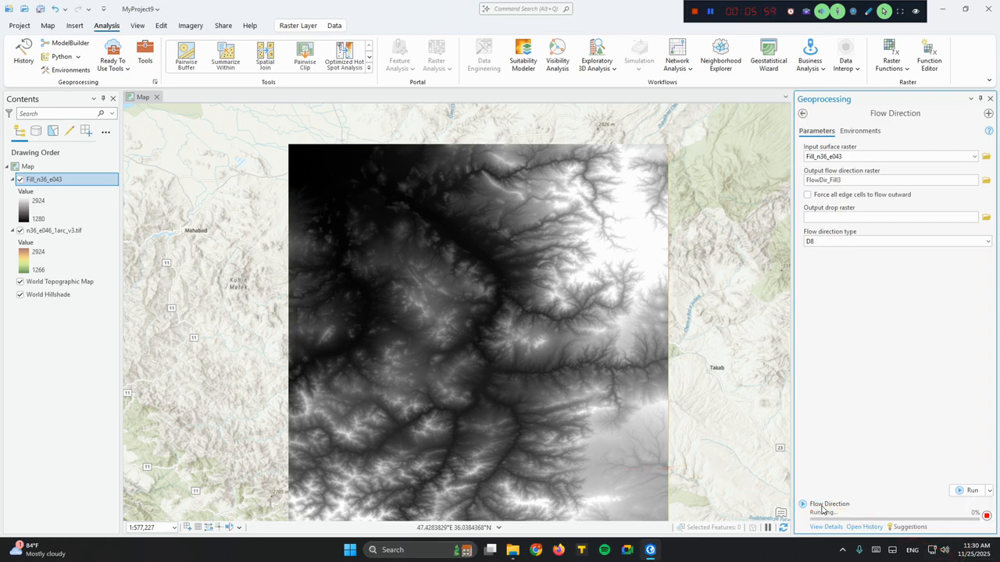
mouse_move(822, 517)
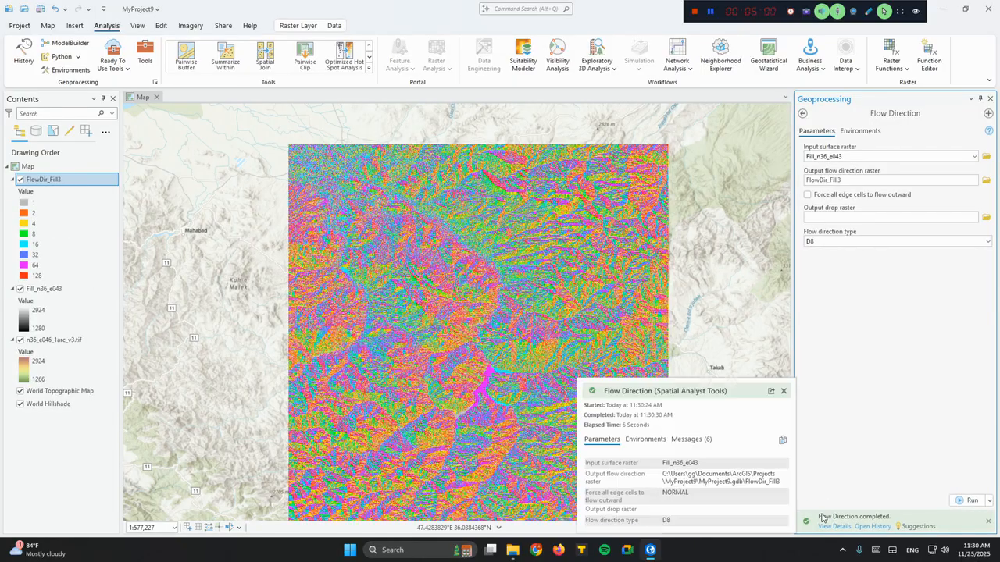
left_click(784, 392)
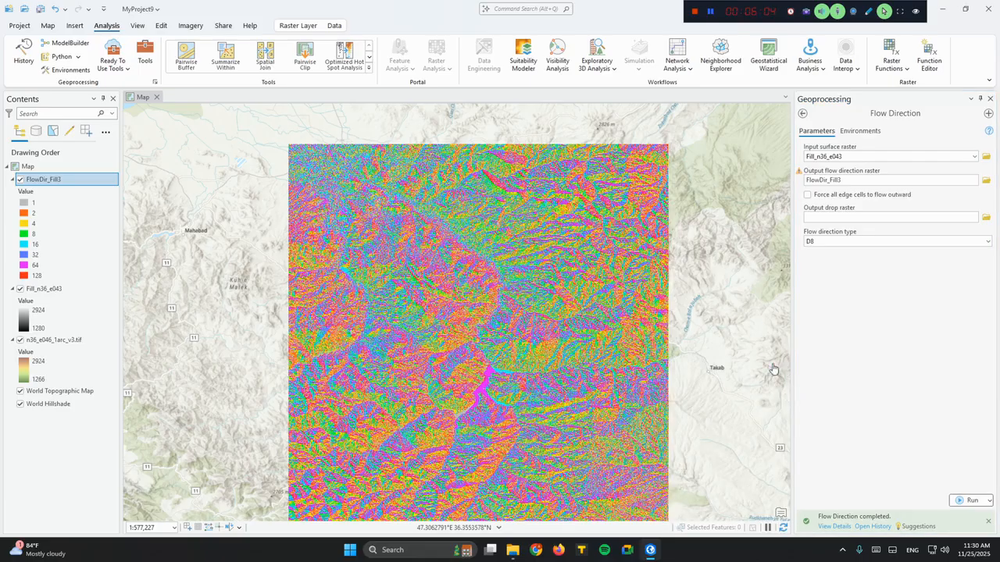
left_click(803, 114)
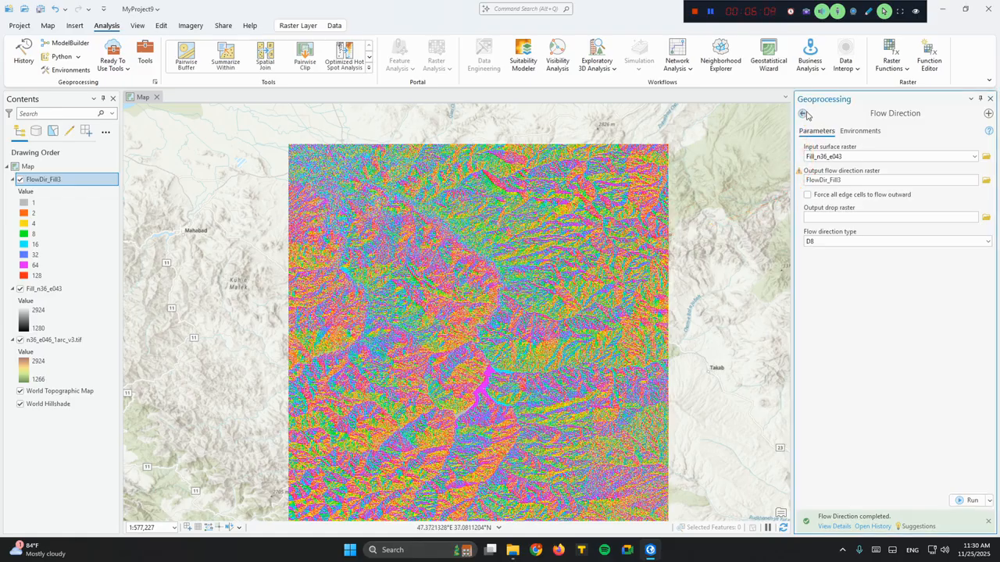
- Run the Flow Accumulation tool on the flow direction raster with Float output and the D8 type
double_click(866, 346)
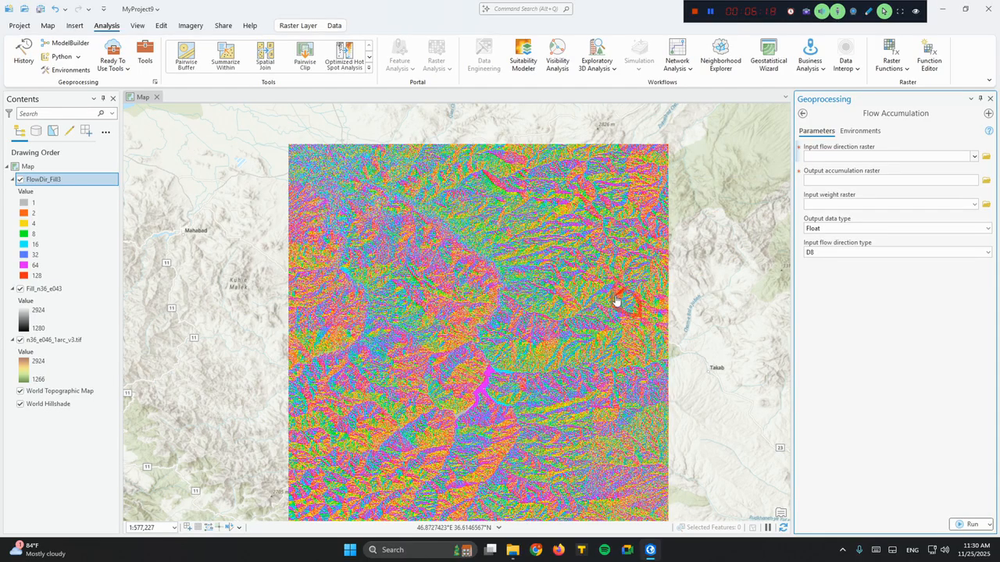
left_click(974, 156)
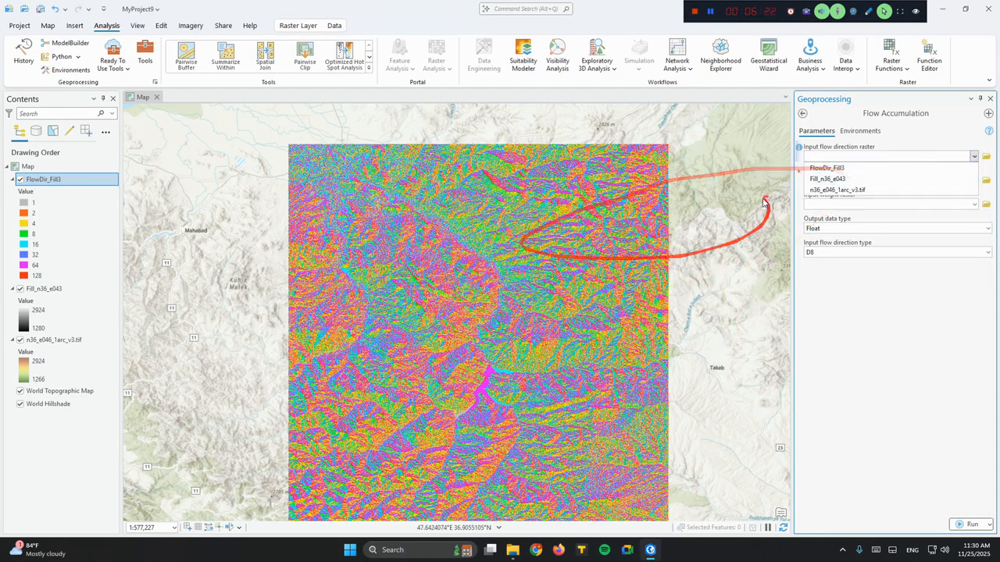
left_click(826, 168)
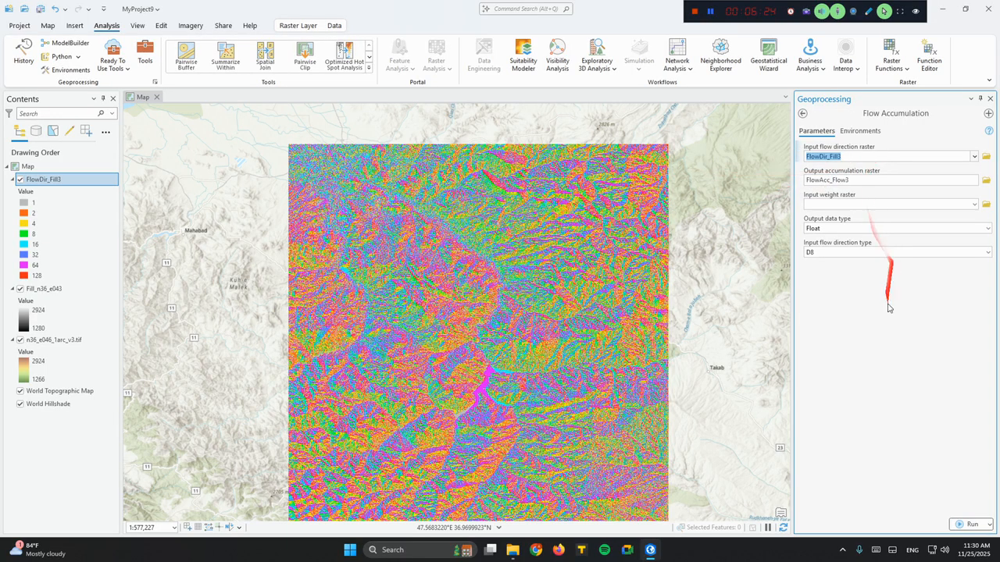
left_click(969, 524)
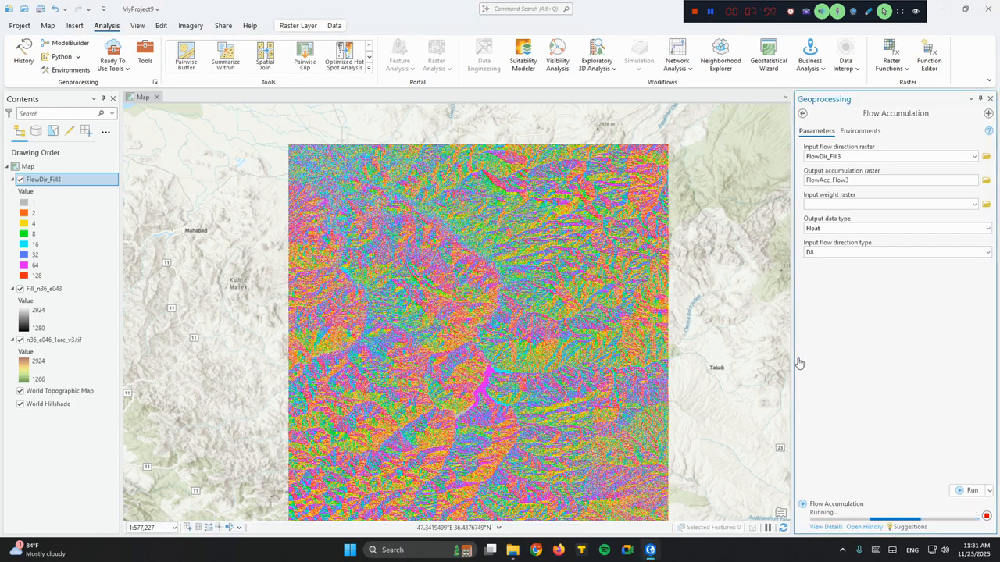
left_click(802, 113)
- Run the Basin tool with the D8 flow direction raster as input to delineate the drainage basins
double_click(845, 279)
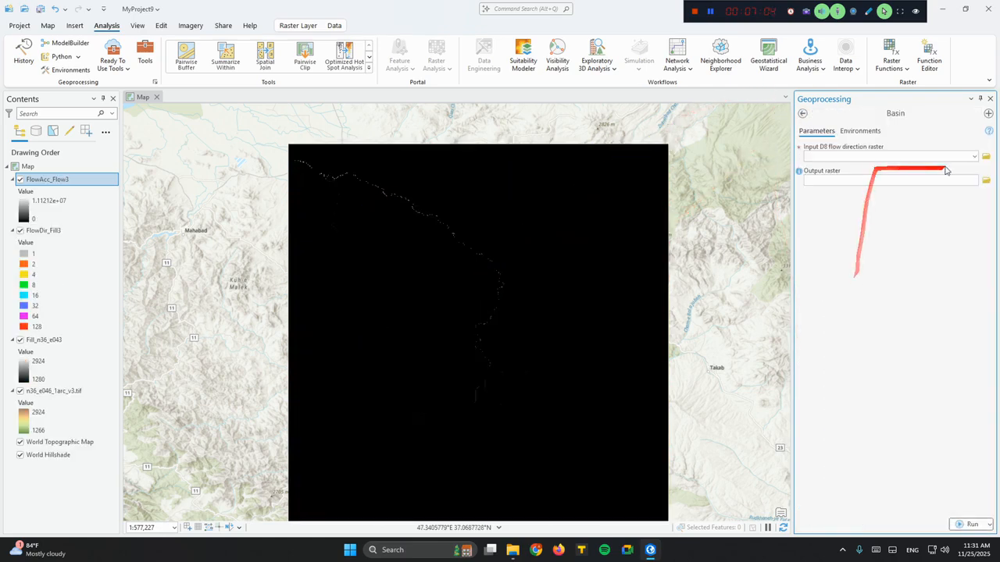
left_click(974, 156)
left_click(830, 179)
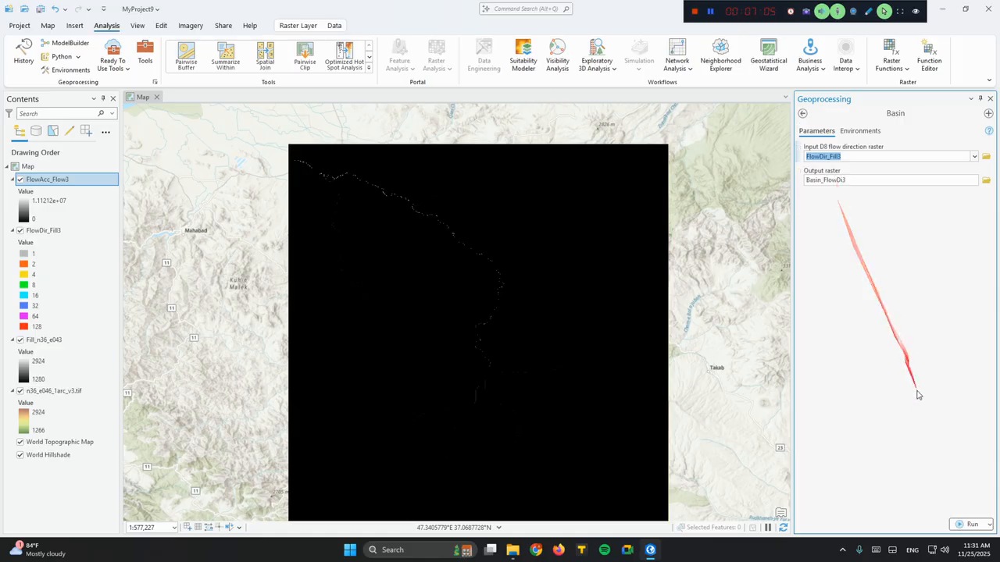
left_click(971, 525)
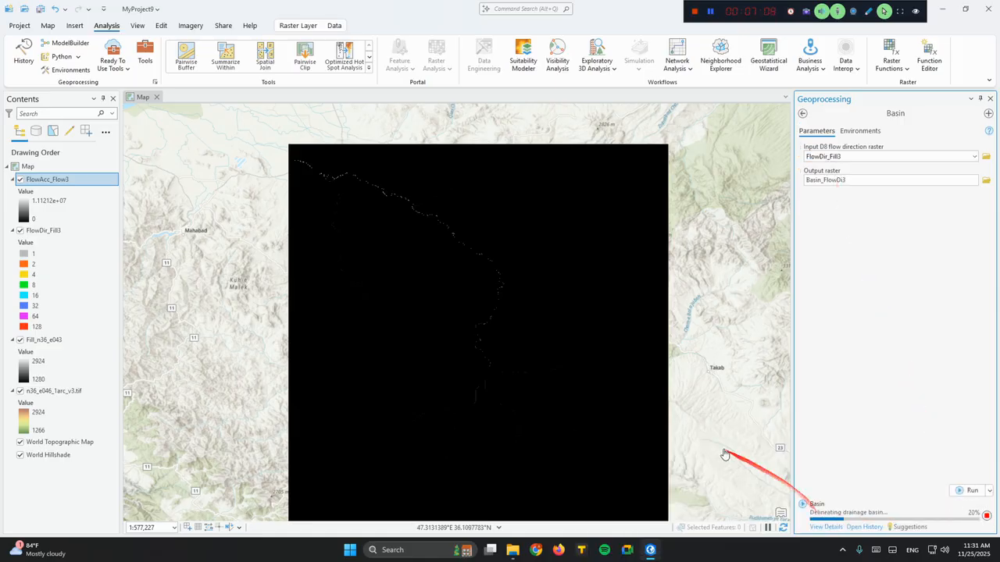
mouse_move(698, 447)
left_mouse_down()
mouse_move(609, 257)
mouse_move(470, 277)
left_mouse_up()
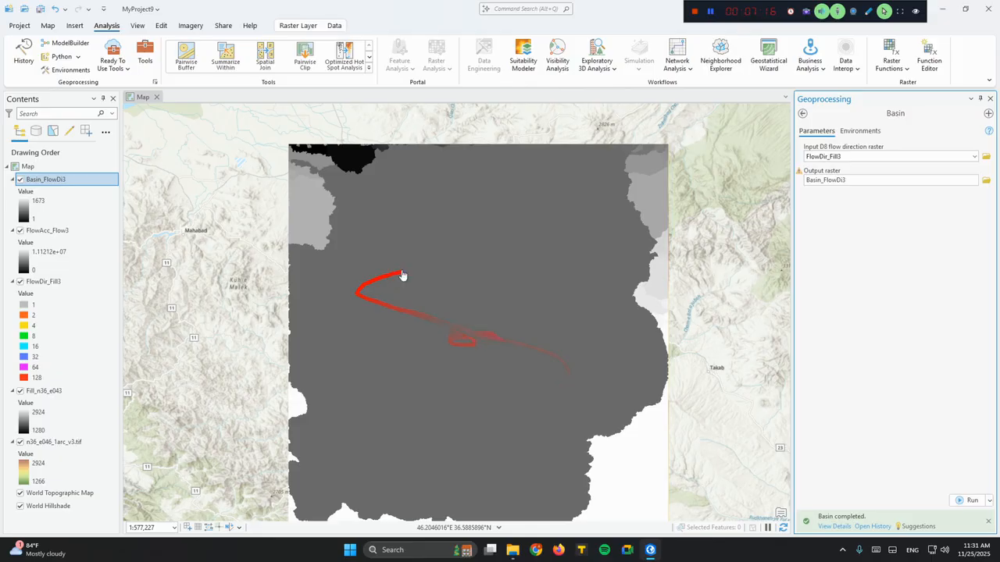
- Remove the basin raster layer from the map
left_click(801, 114)
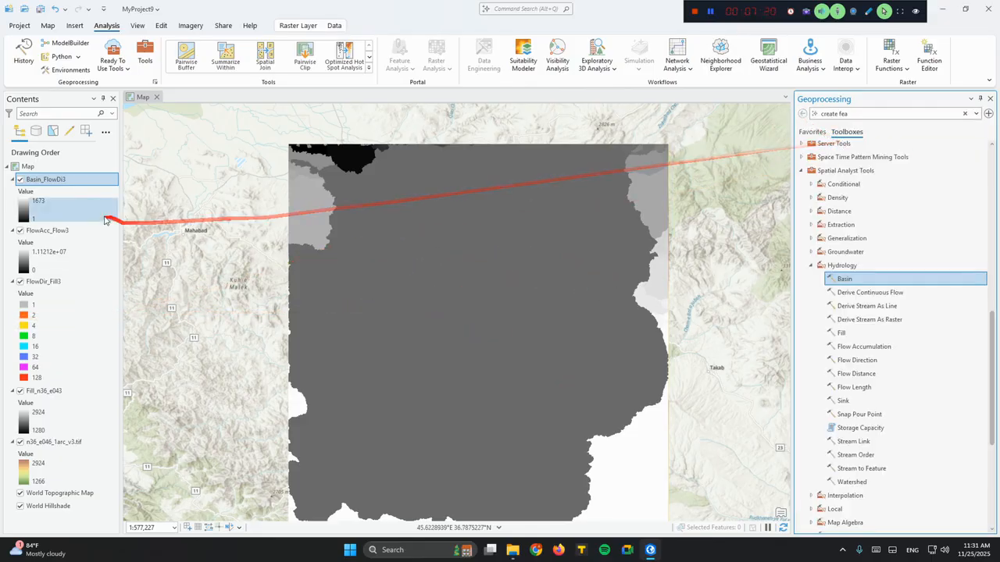
left_click(85, 183)
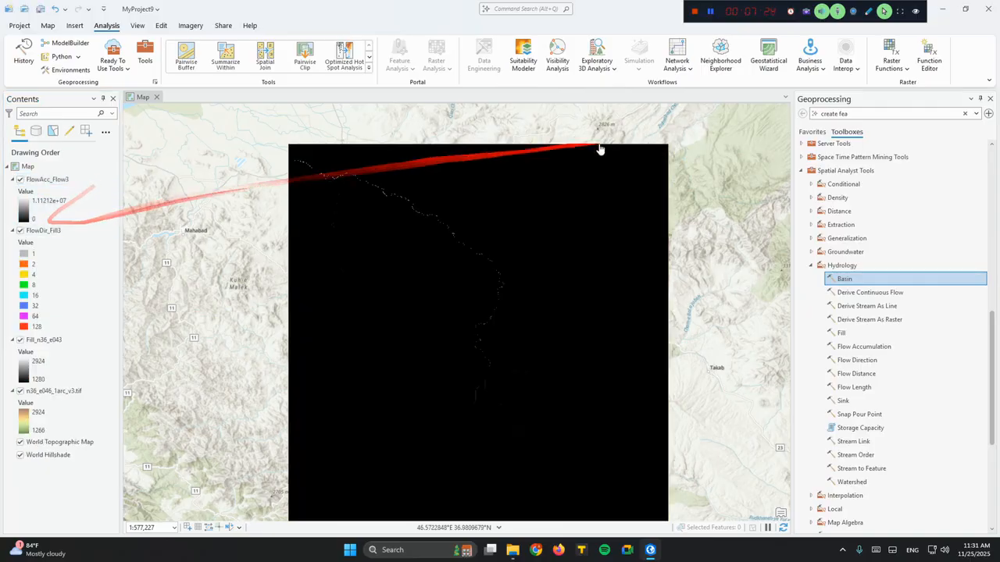
- Clear the tool search and examine the stream channels in the flow accumulation raster on the map
left_click(964, 113)
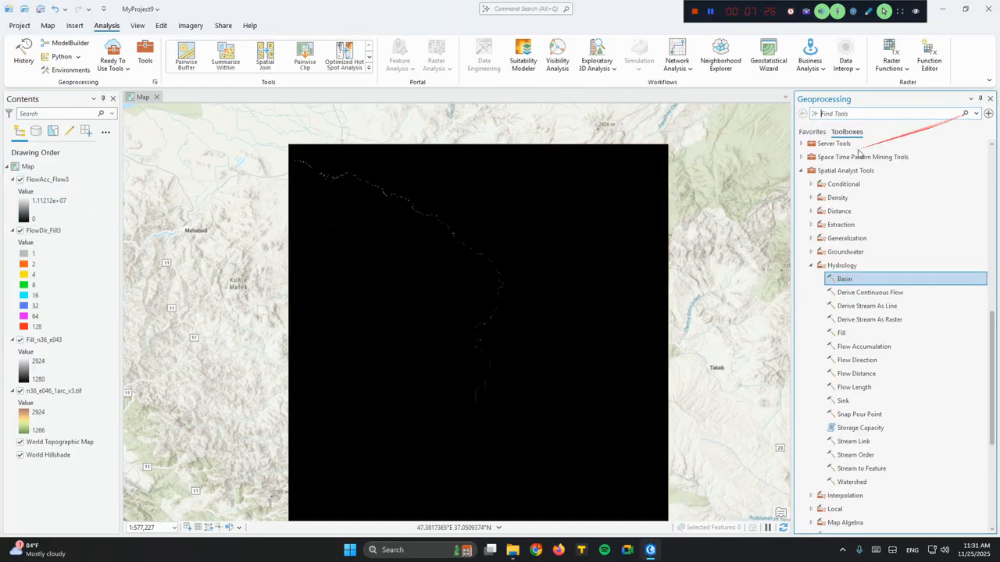
scroll(424, 252, "up", 3)
left_click_drag(418, 204, 452, 257)
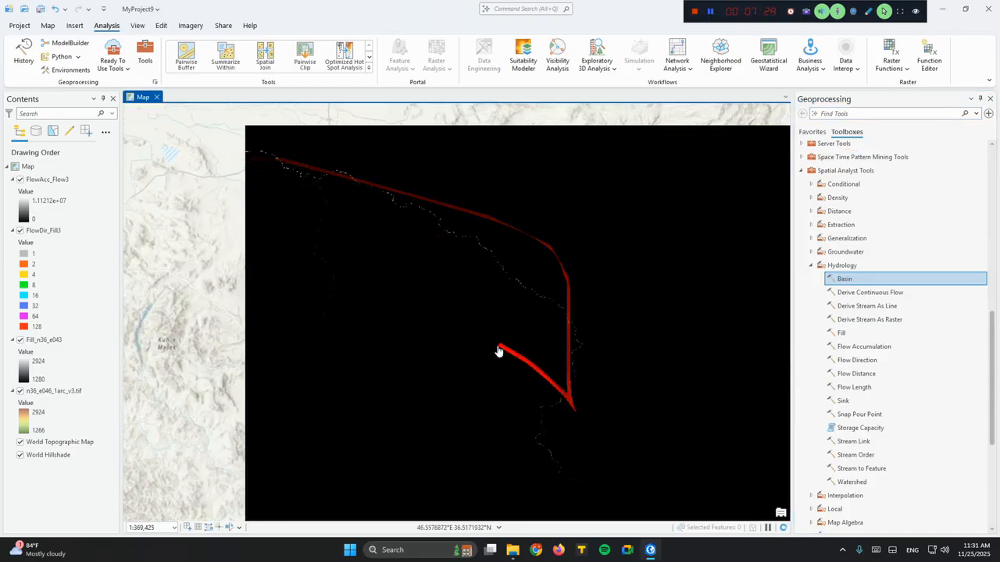
scroll(328, 222, "up", 3)
scroll(337, 206, "up", 5)
left_click_drag(341, 203, 375, 282)
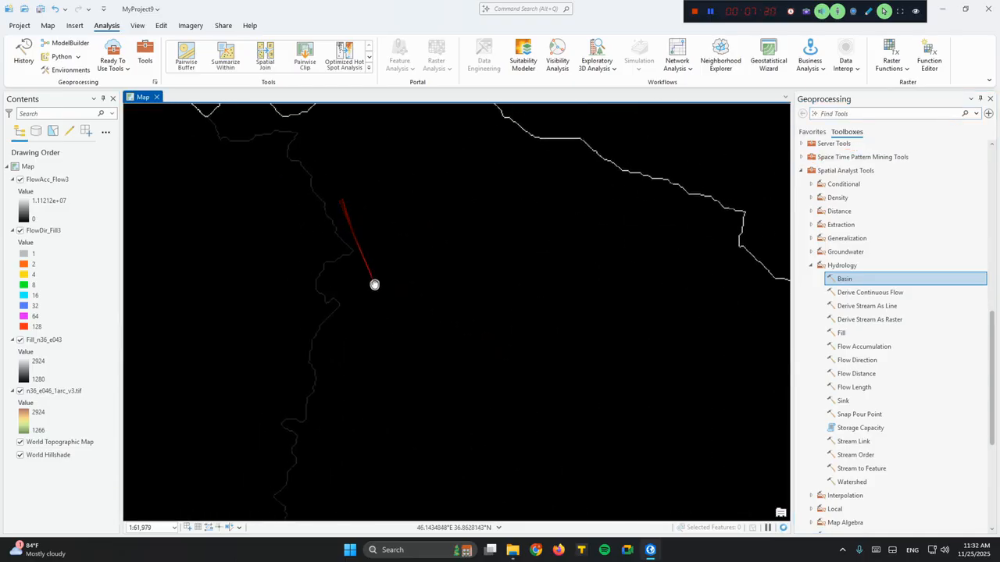
scroll(332, 264, "down", 2)
scroll(331, 269, "down", 5)
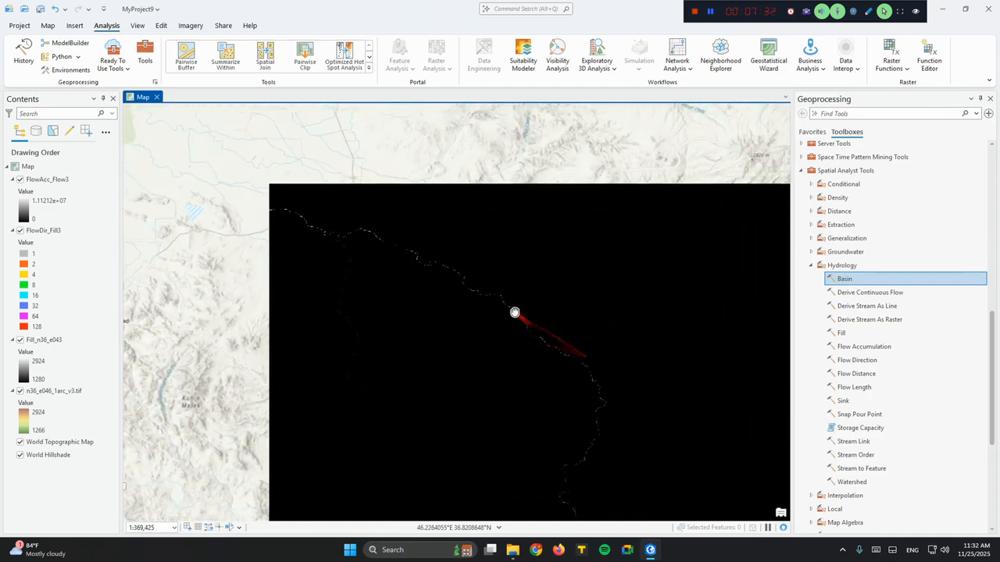
left_click_drag(686, 298, 662, 293)
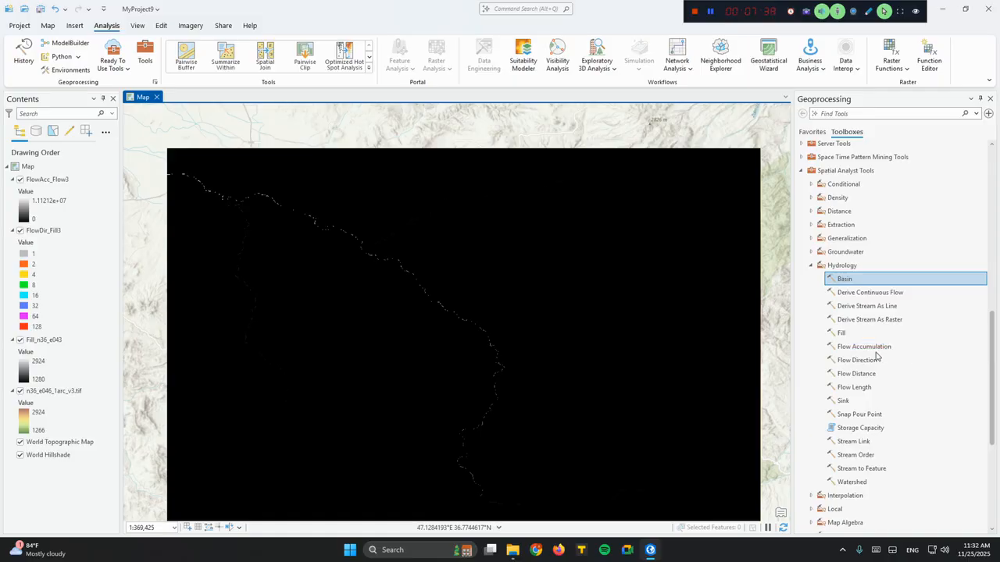
left_click_drag(582, 410, 618, 361)
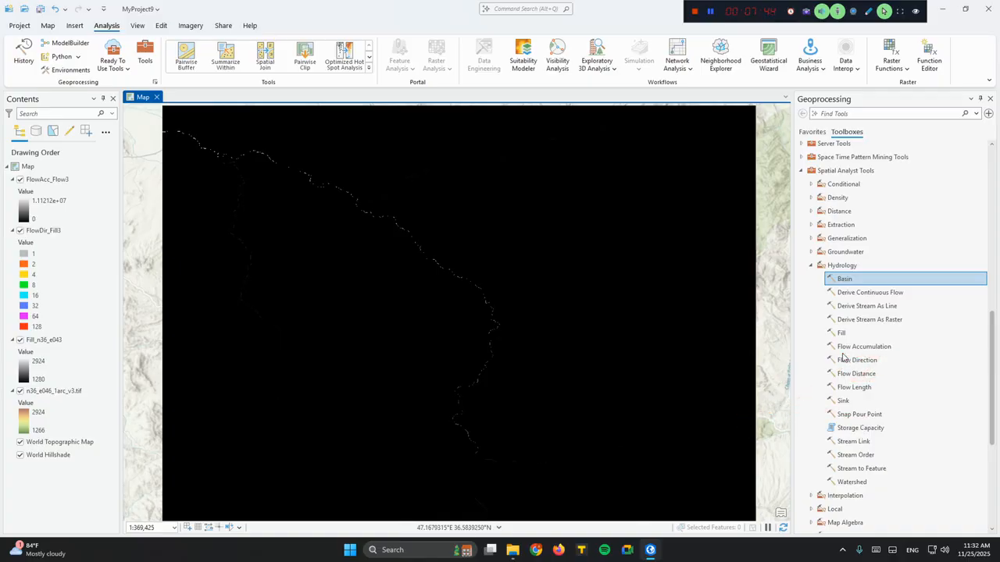
- Find the Spatial Analyst Raster Calculator and enter the expression "FlowAcc_Flow3">=5000
left_click(868, 114)
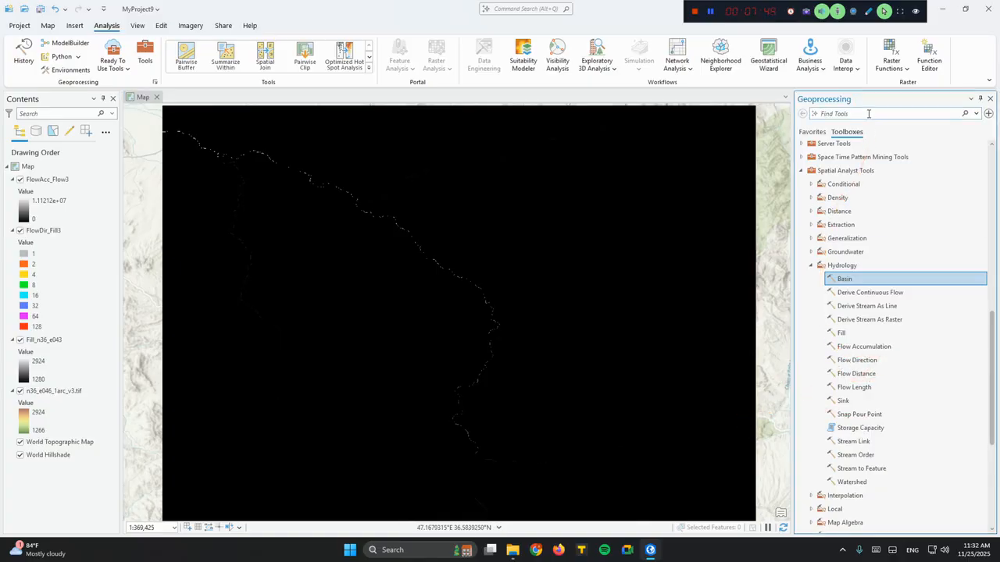
type("raster cal")
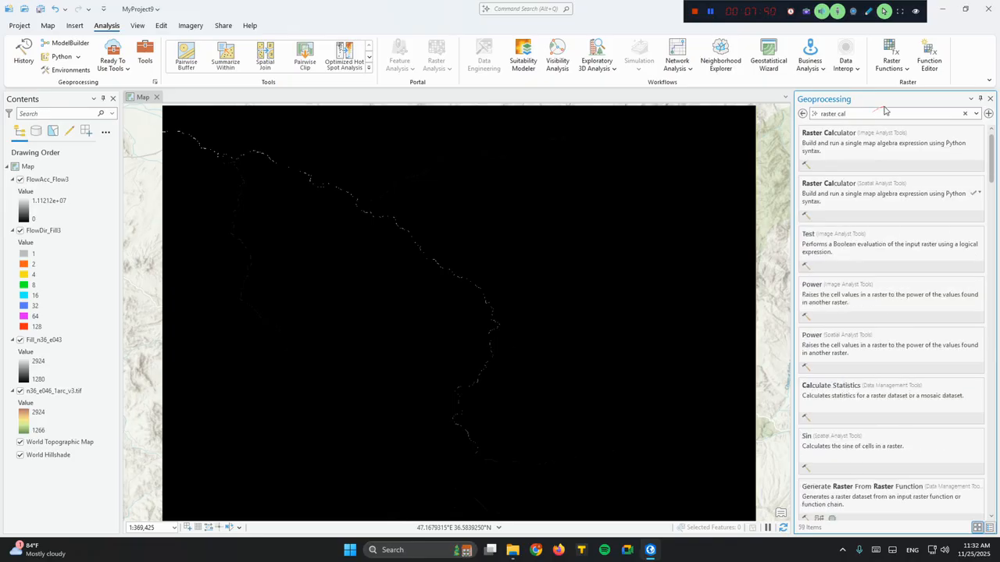
left_click_drag(904, 207, 775, 279)
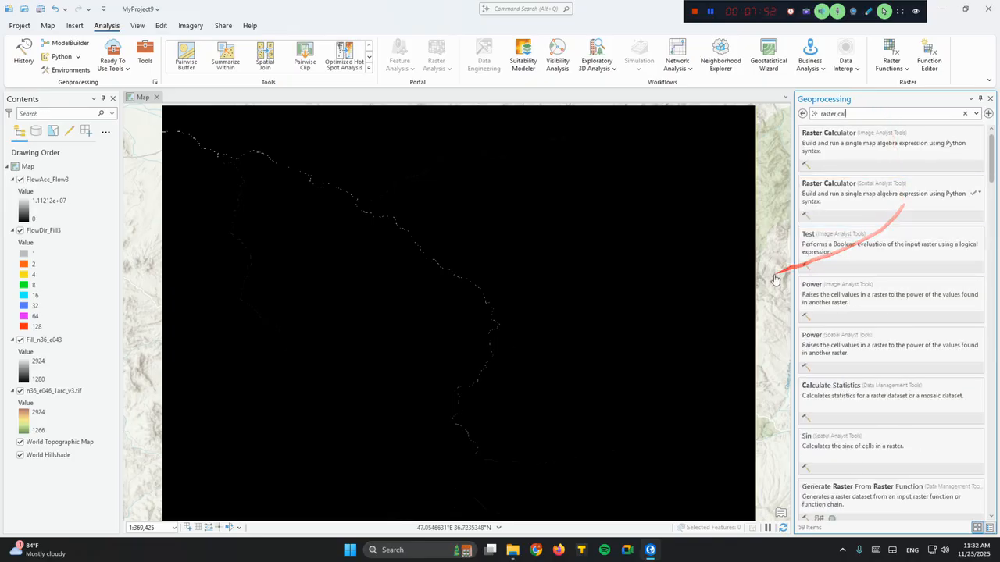
left_click(931, 203)
left_click_drag(921, 203, 812, 210)
double_click(841, 175)
left_click_drag(865, 233, 834, 169)
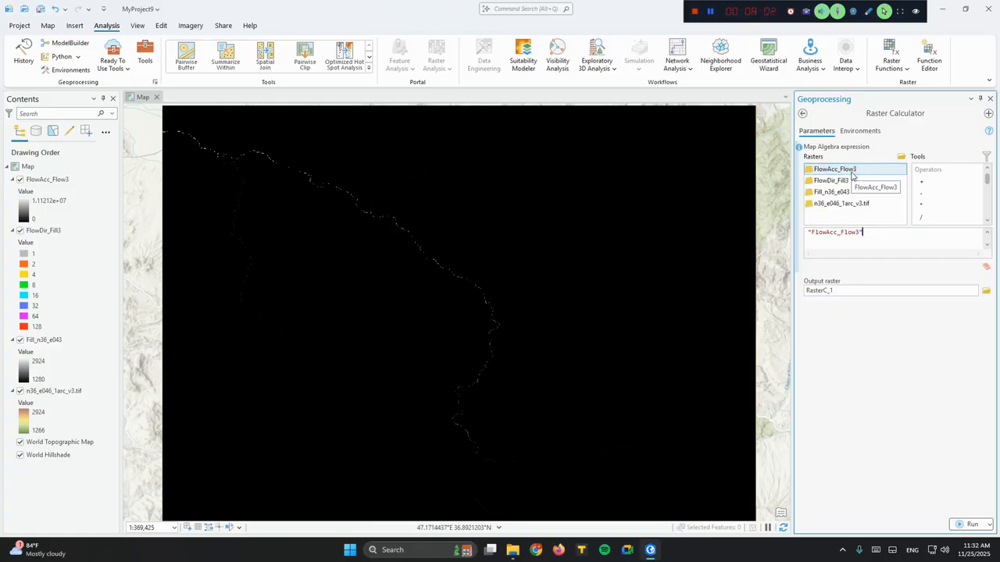
mouse_move(851, 177)
left_mouse_down()
mouse_move(899, 233)
mouse_move(794, 235)
left_mouse_up()
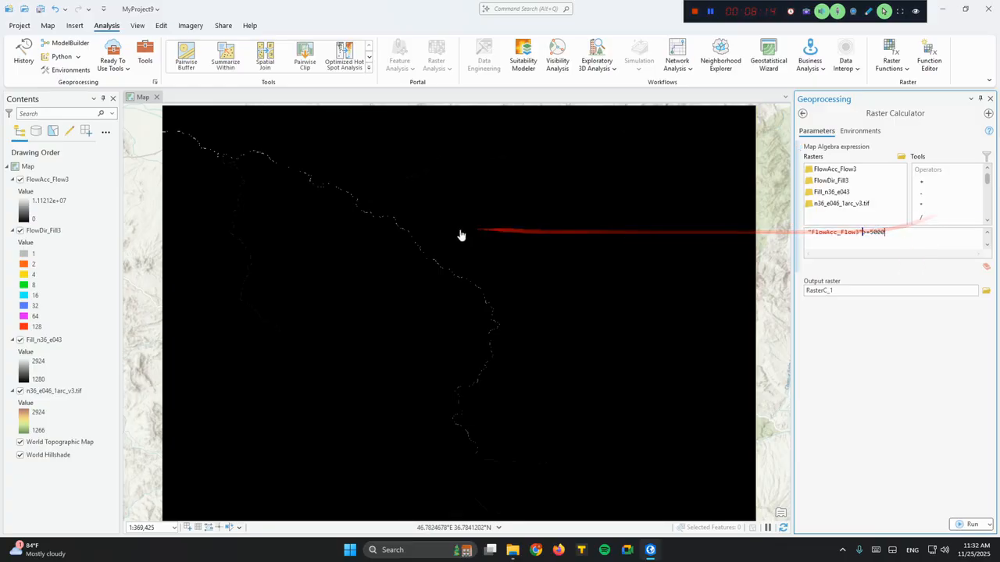
- Inspect the main channel of the flow accumulation raster up close against the threshold expression
scroll(472, 243, "up", 2)
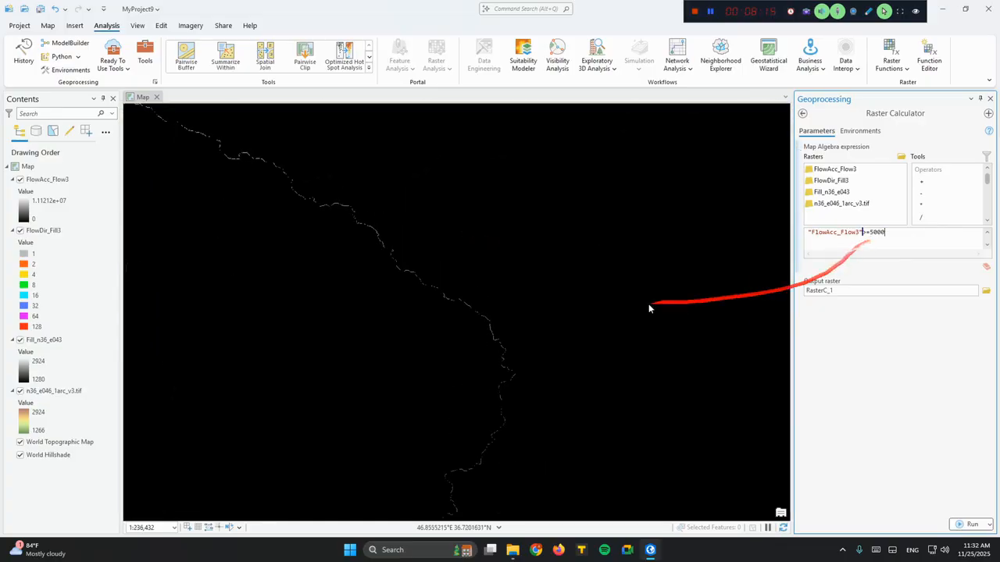
scroll(545, 309, "up", 2)
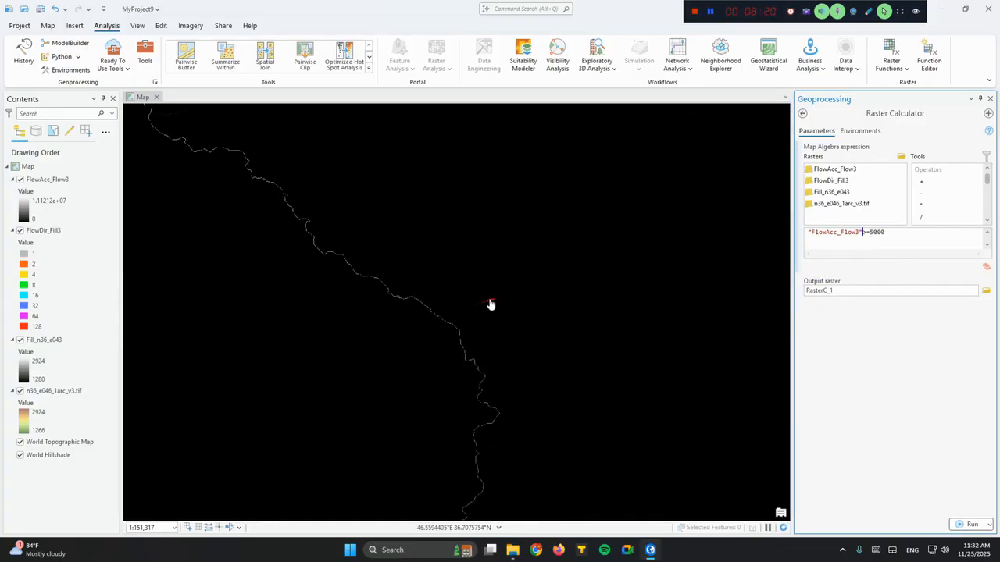
scroll(506, 301, "down", 2)
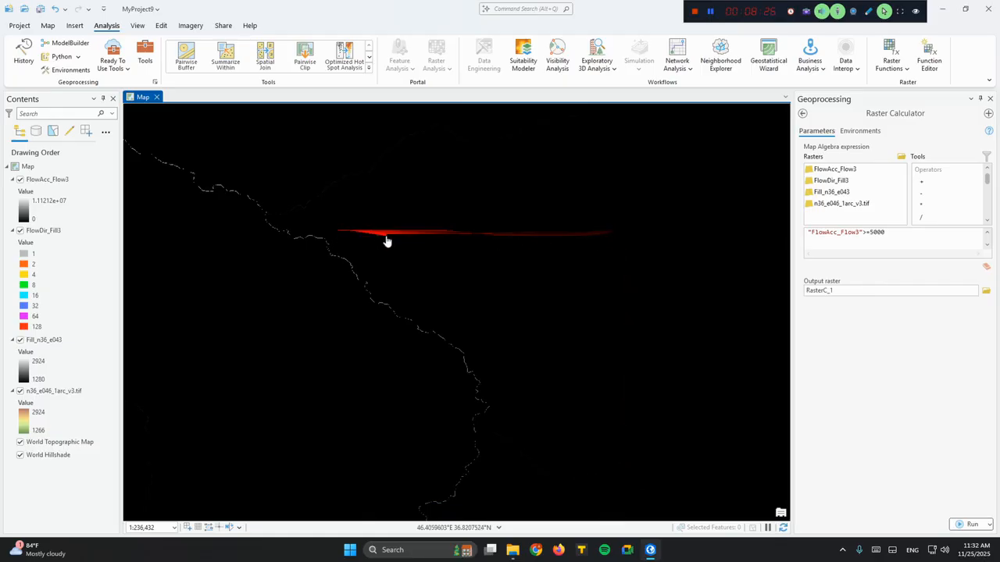
left_click(867, 243)
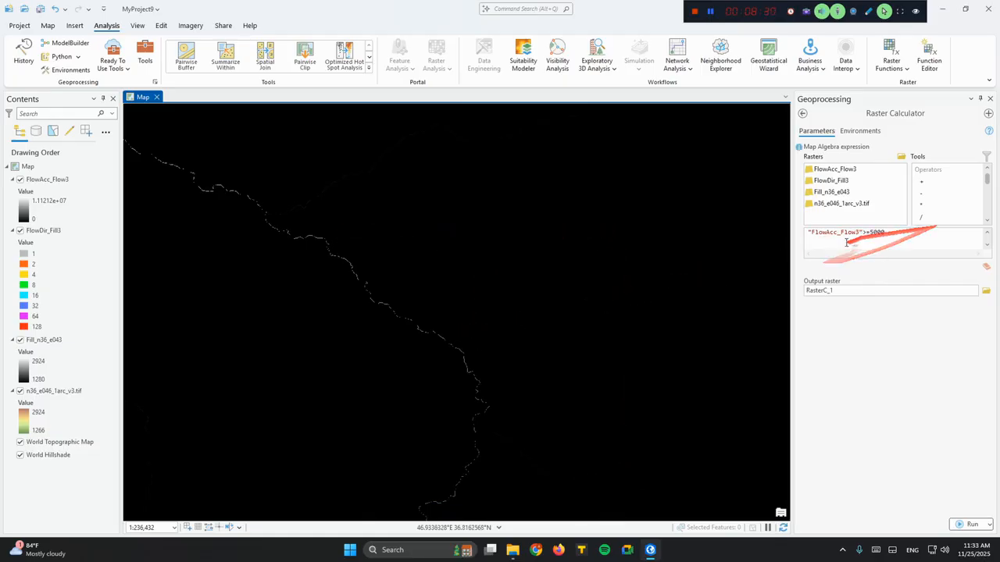
scroll(461, 353, "up", 2)
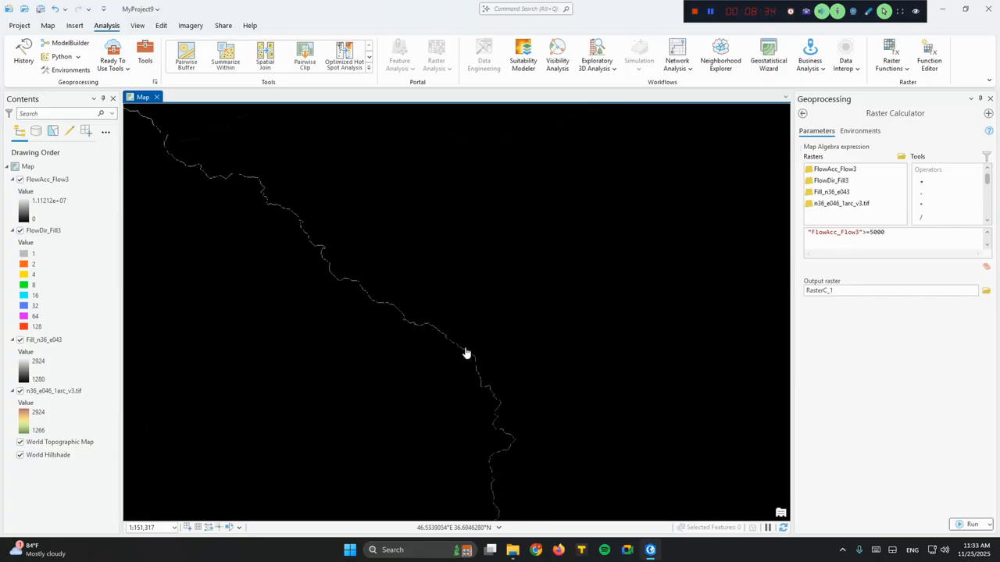
scroll(390, 382, "up", 5)
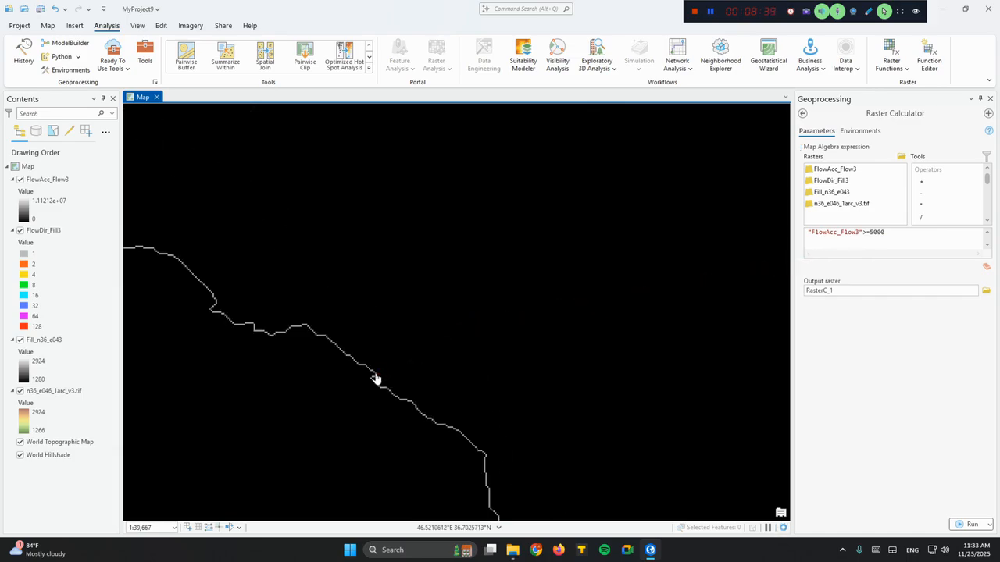
scroll(376, 379, "down", 6)
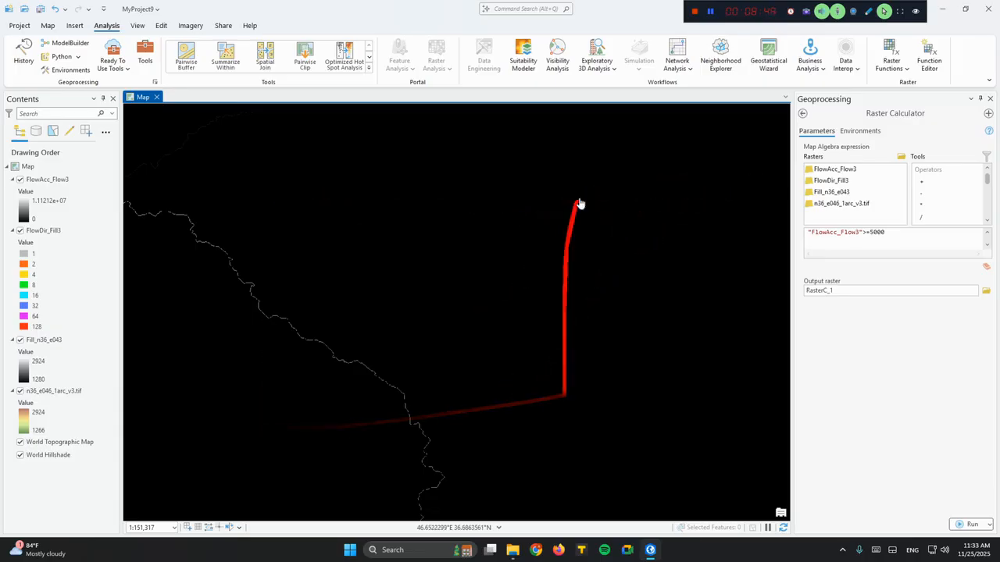
- Name the Raster Calculator output Streamlines in the project geodatabase and run the calculation
left_click(847, 290)
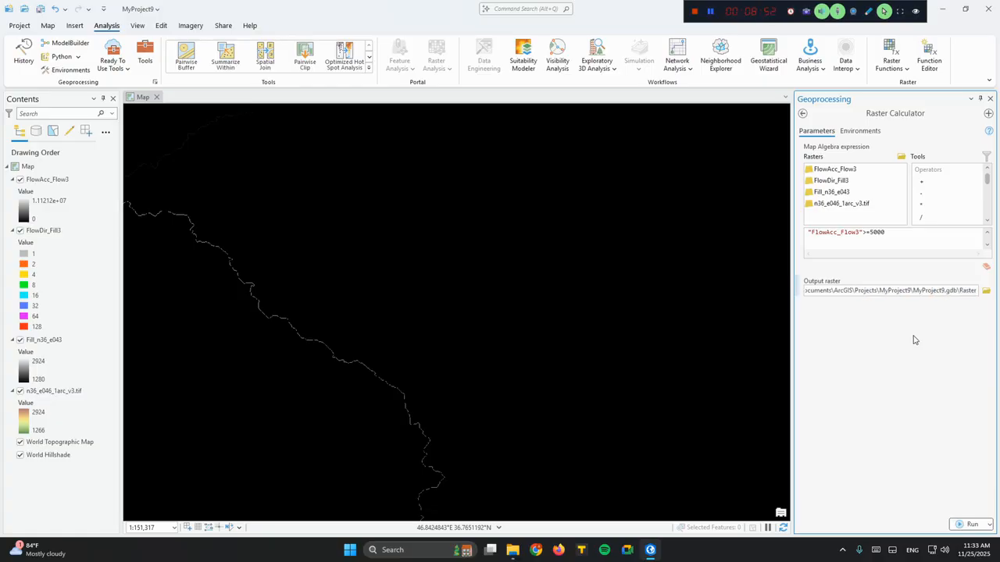
key("BackSpace")
key("BackSpace")
key("BackSpace")
key("BackSpace")
type("S")
type("t")
type("ra")
key("BackSpace")
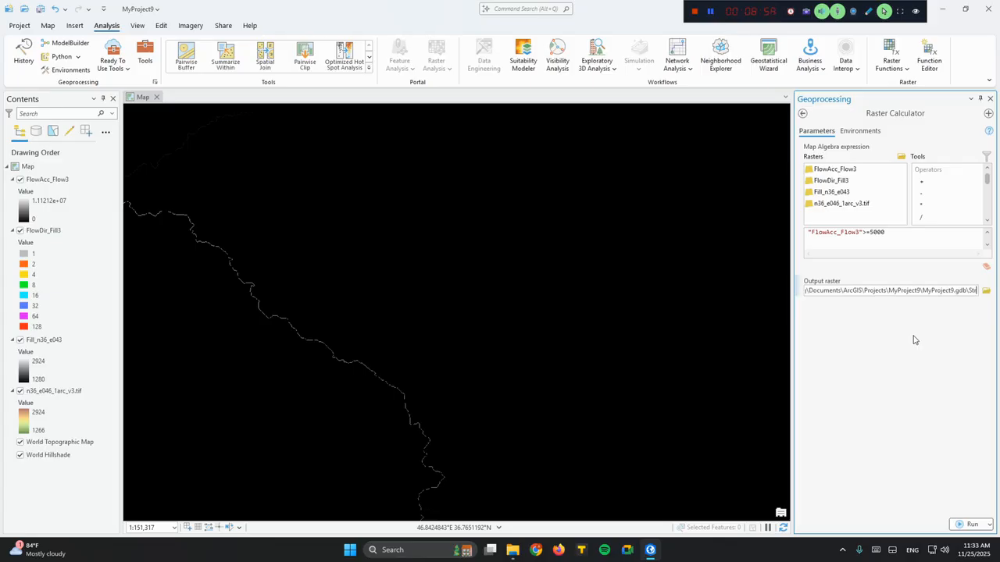
type("eaml")
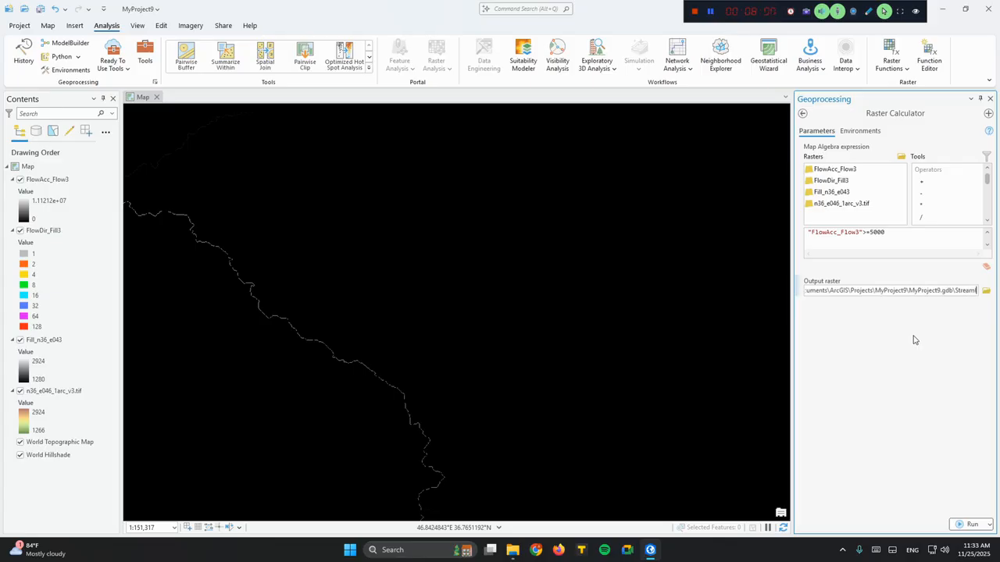
type("ines")
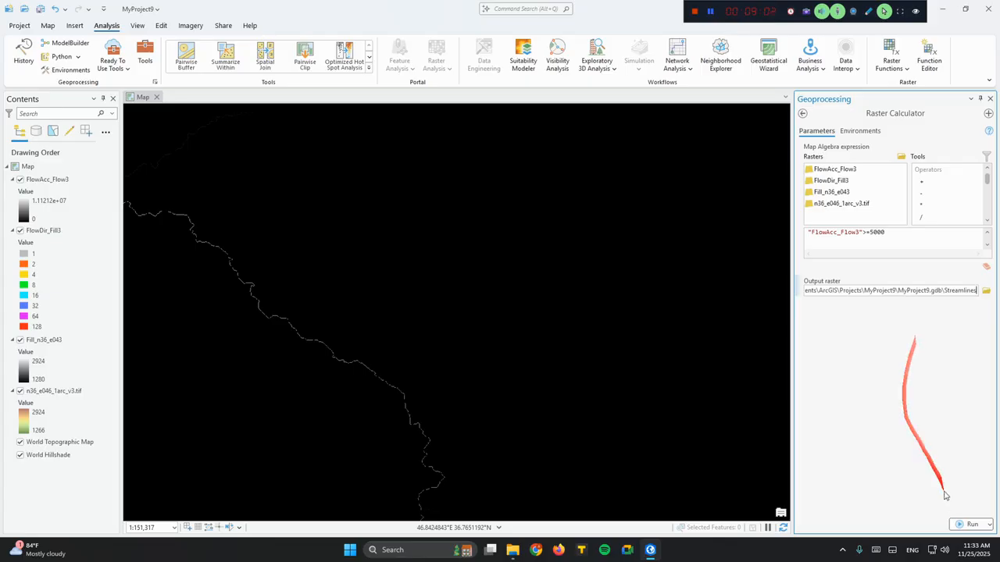
left_click(969, 524)
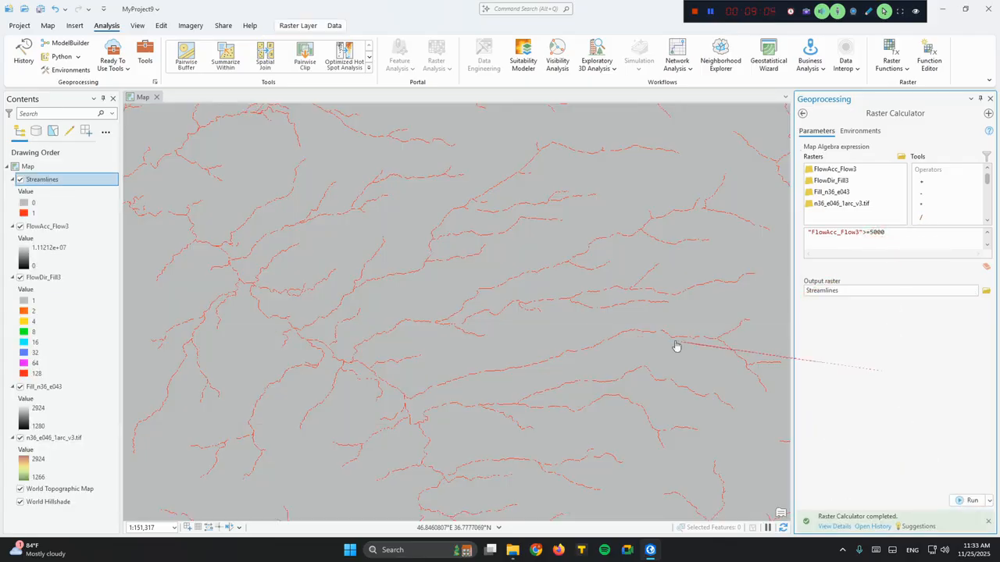
scroll(586, 306, "down", 4)
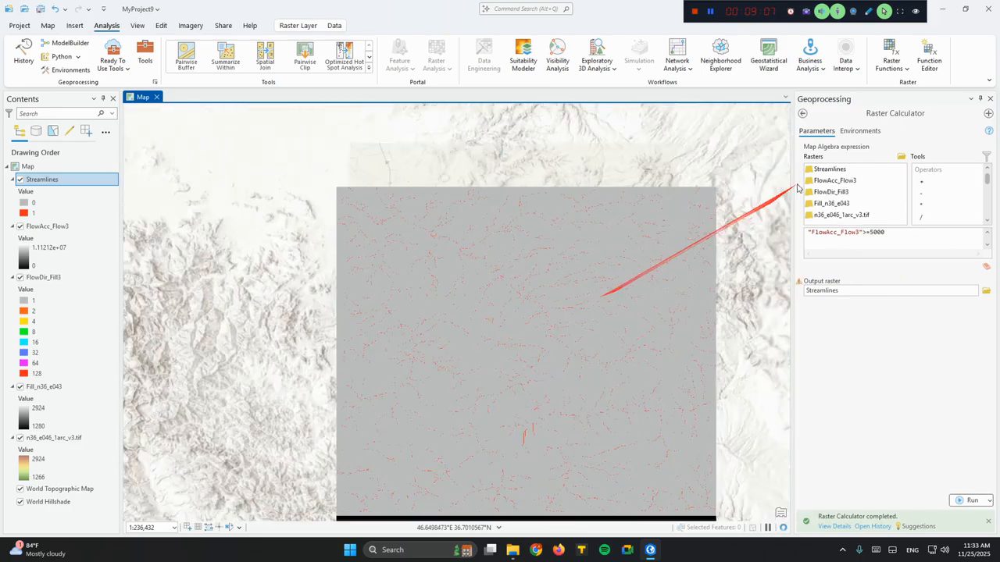
- Run the Stream Order tool on the Streamlines raster with FlowDir_Fill3 as flow direction and the Strahler method
left_click(802, 113)
scroll(645, 342, "up", 2)
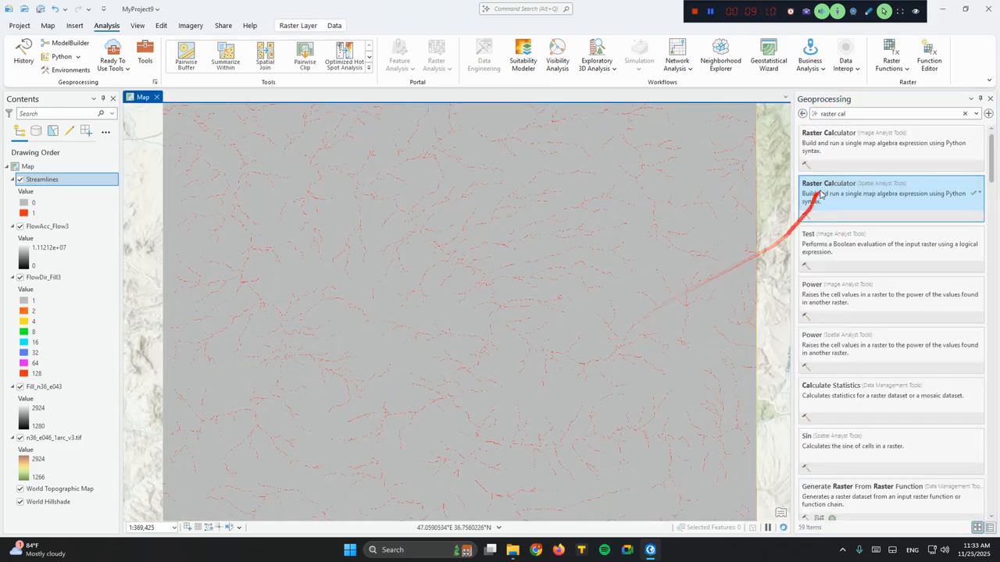
left_click_drag(888, 113, 800, 119)
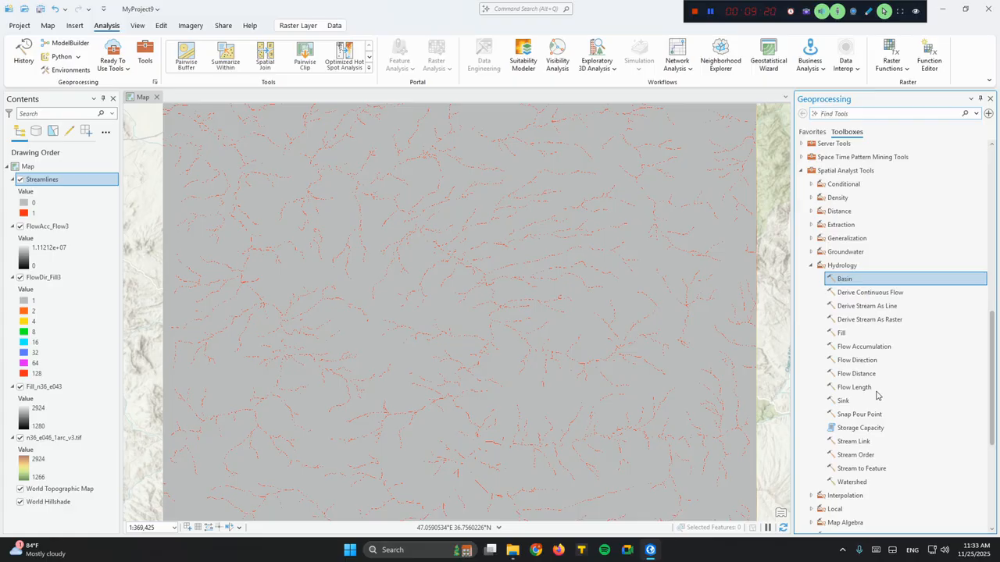
left_click(868, 457)
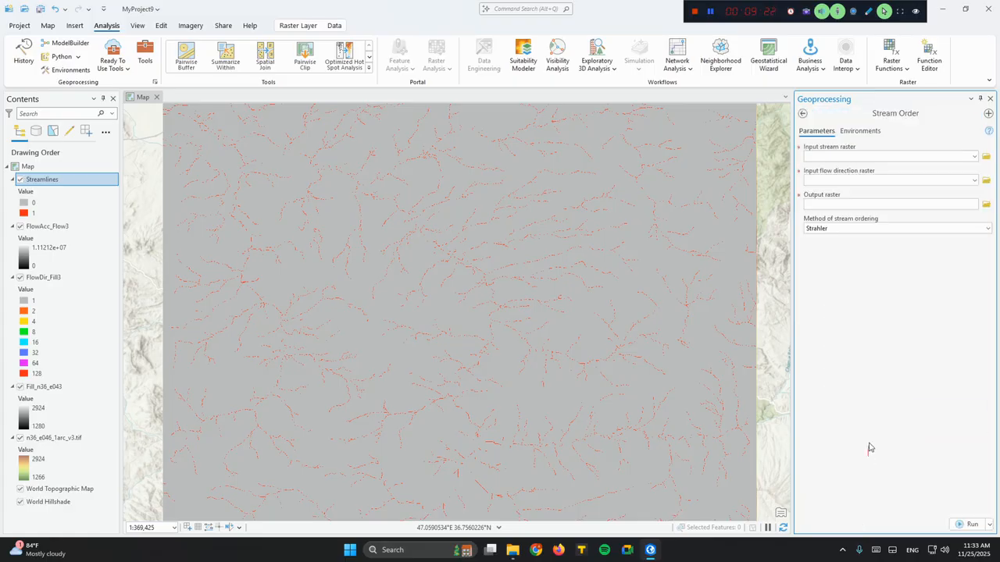
left_click(973, 158)
left_click(915, 169)
left_click(973, 180)
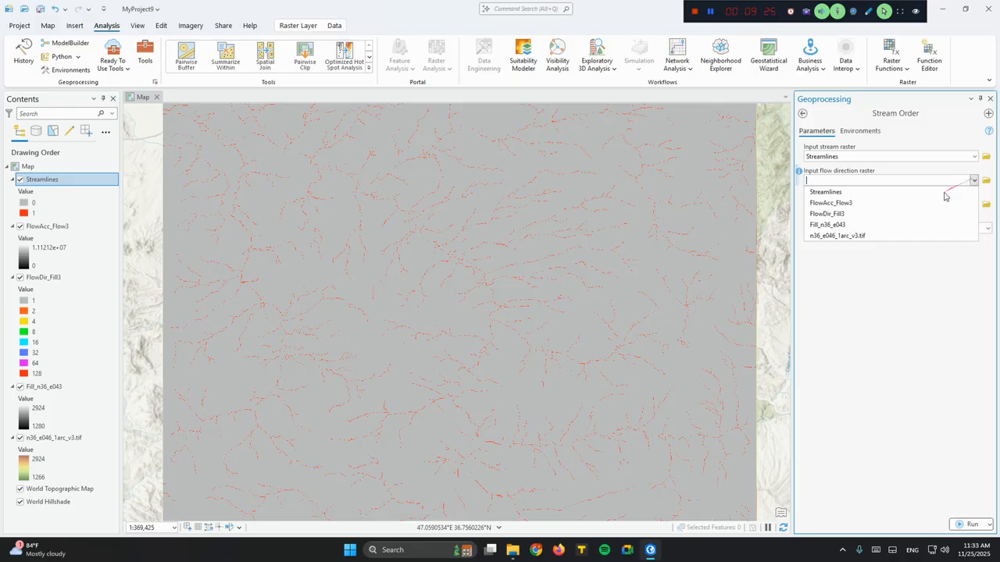
left_click(905, 215)
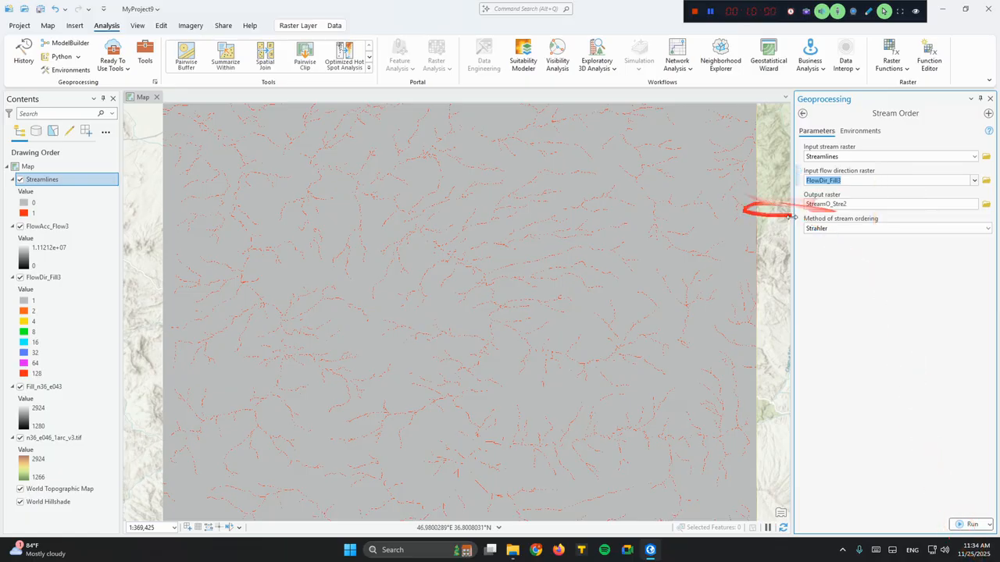
left_click(971, 523)
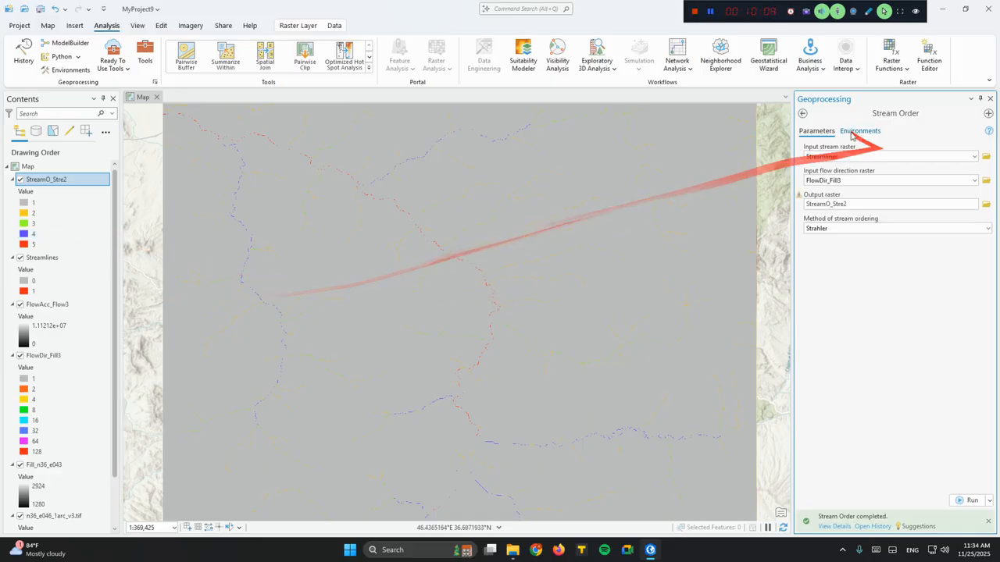
- Find the Stream to Feature tool and set StreamO_Stre2 as its input stream raster
left_click(803, 114)
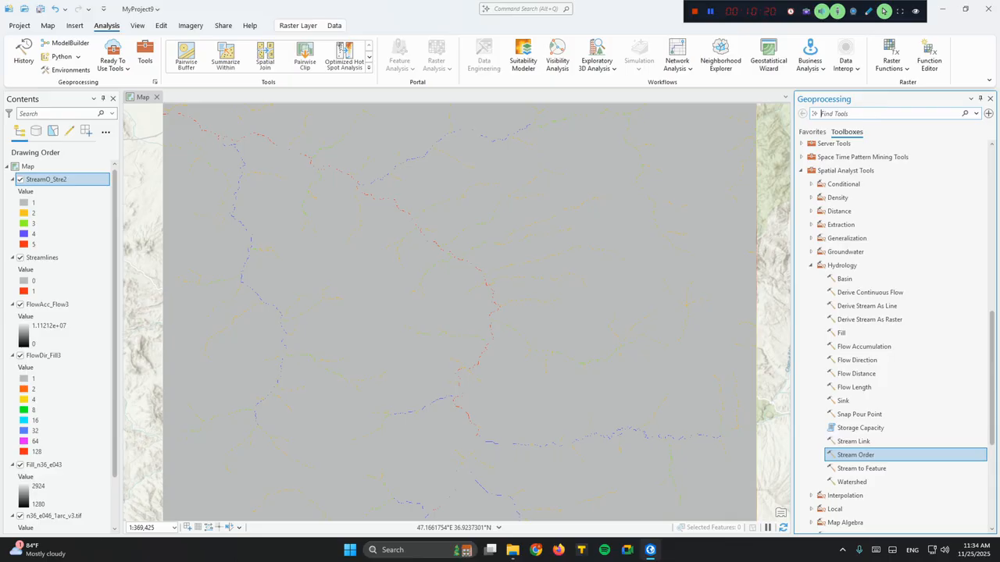
type("stream fea")
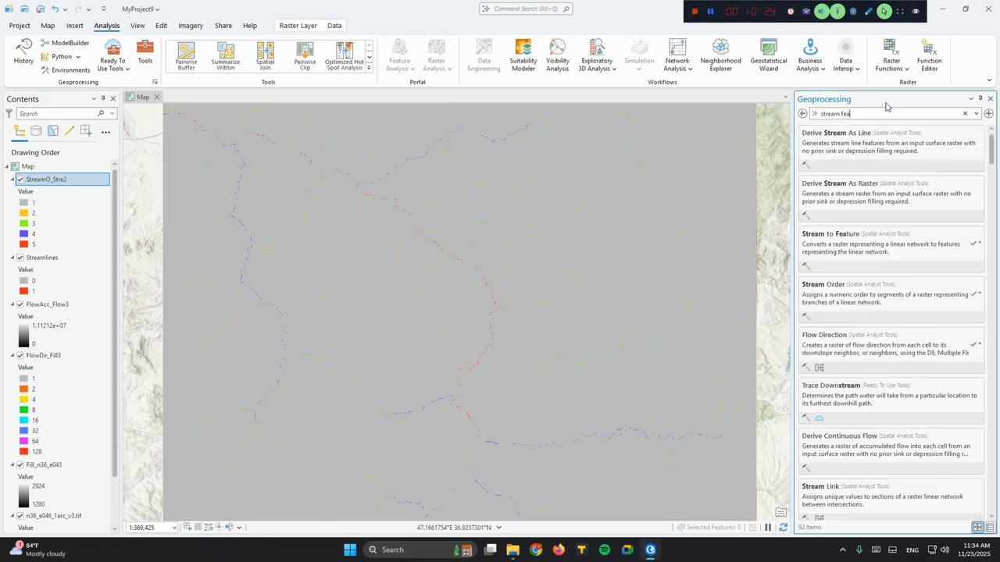
left_click(926, 247)
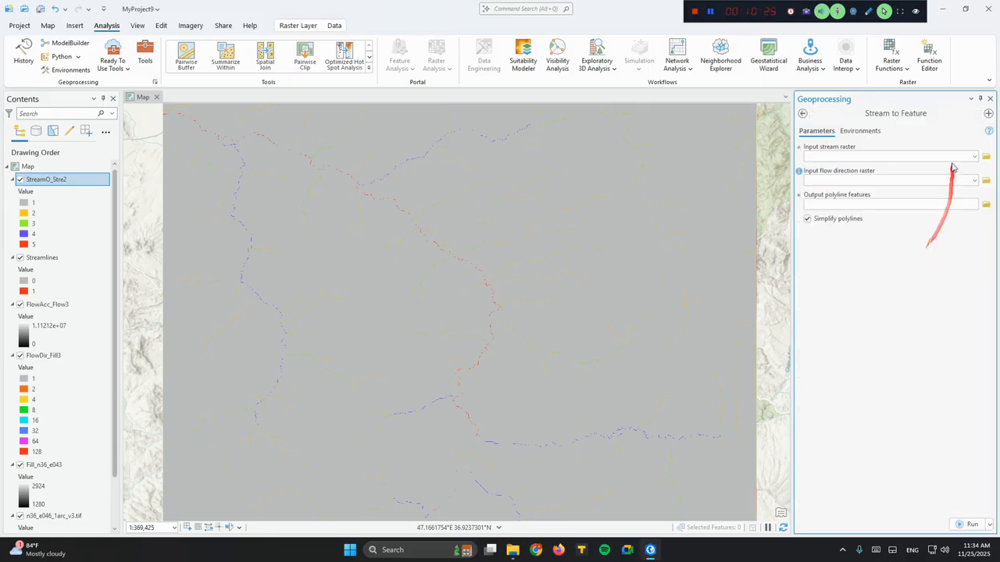
left_click(974, 158)
left_click(972, 168)
left_click(971, 182)
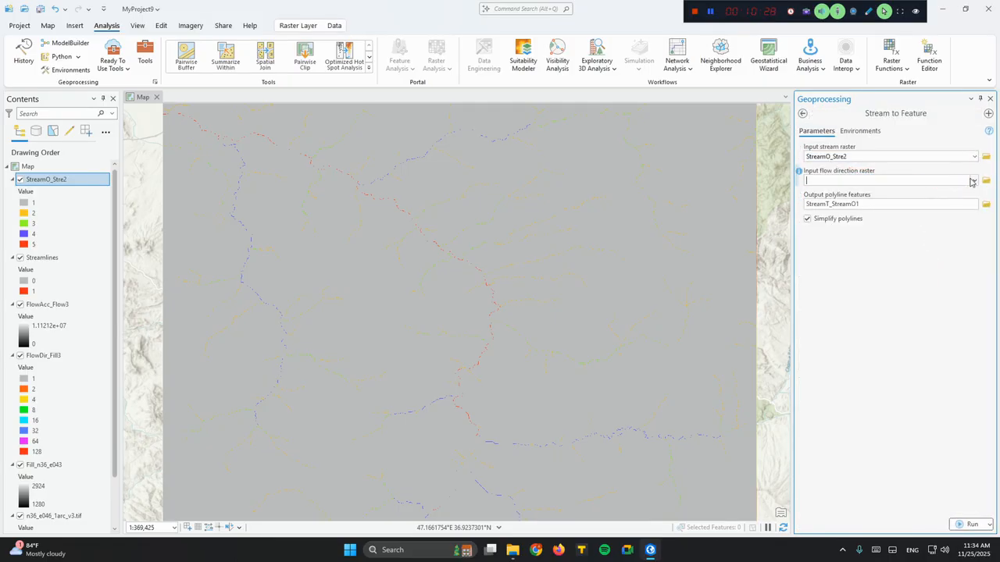
left_click(986, 181)
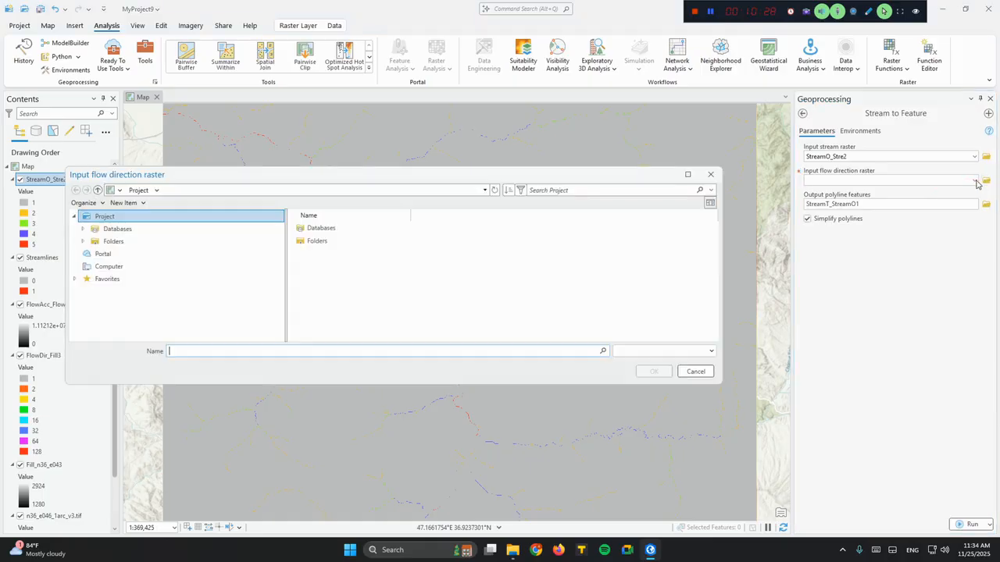
left_click(690, 170)
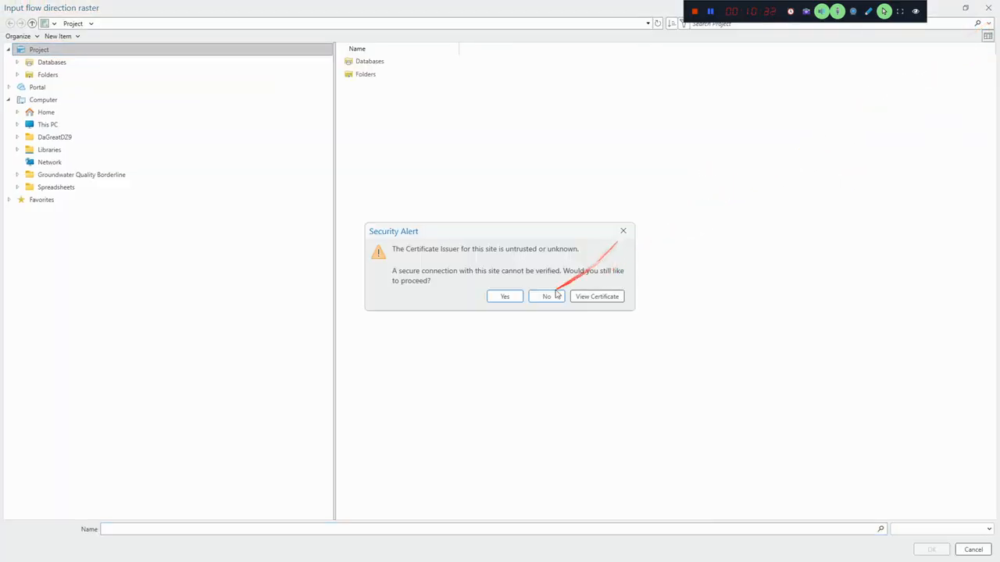
left_click(521, 296)
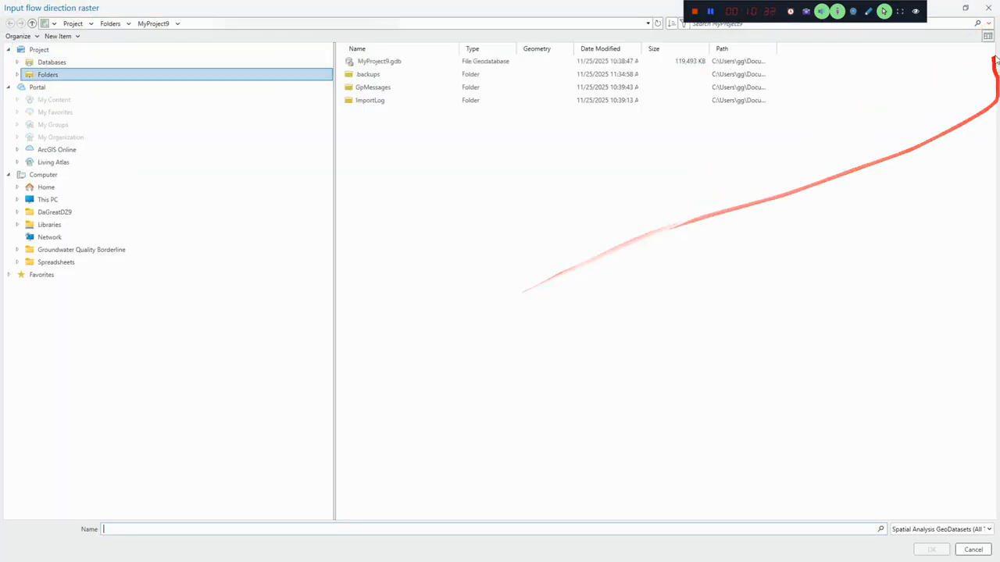
left_click(988, 8)
- Set FlowDir_Fill3 as the input flow direction raster and run Stream to Feature with simplified polylines
left_click(974, 181)
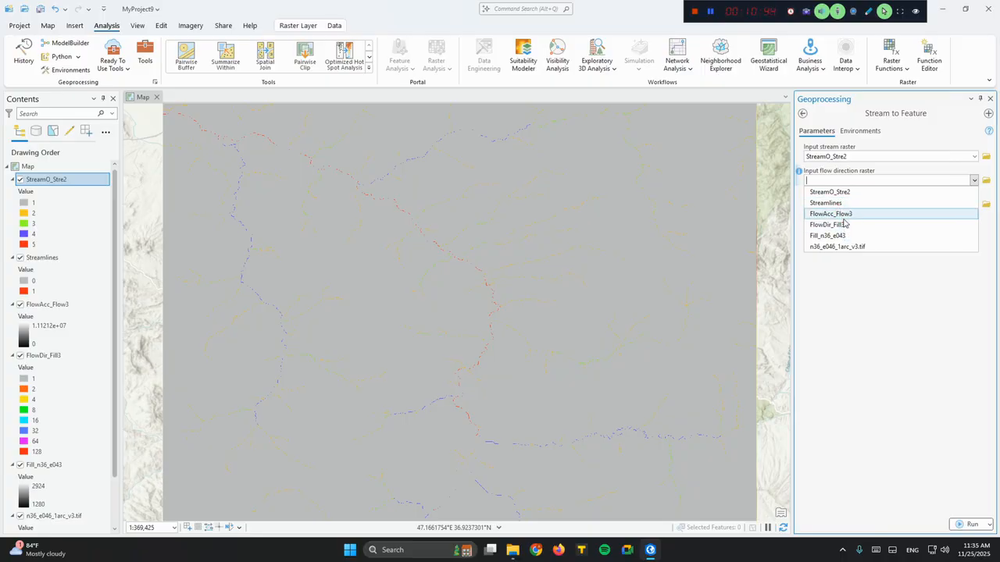
left_click(845, 226)
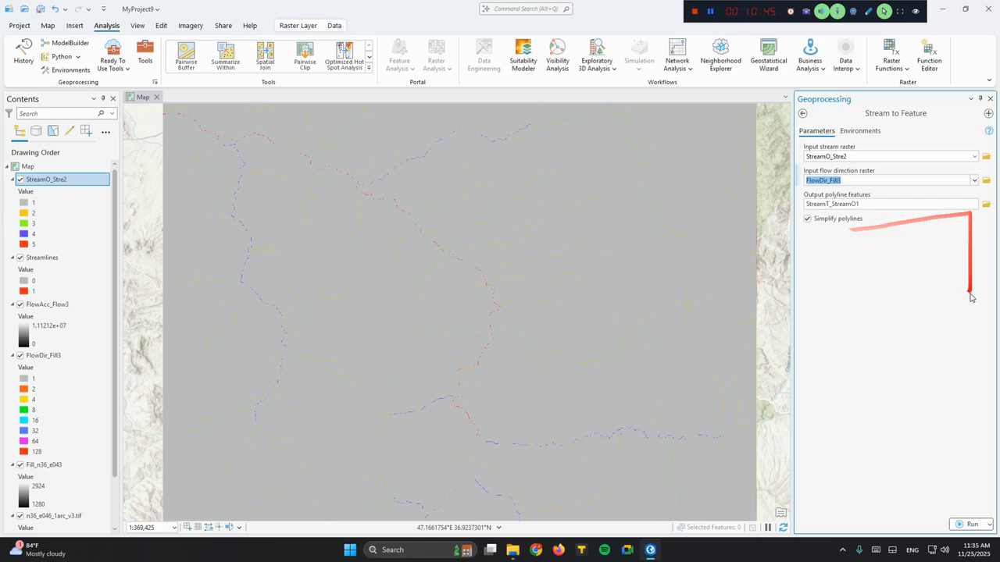
left_click(969, 524)
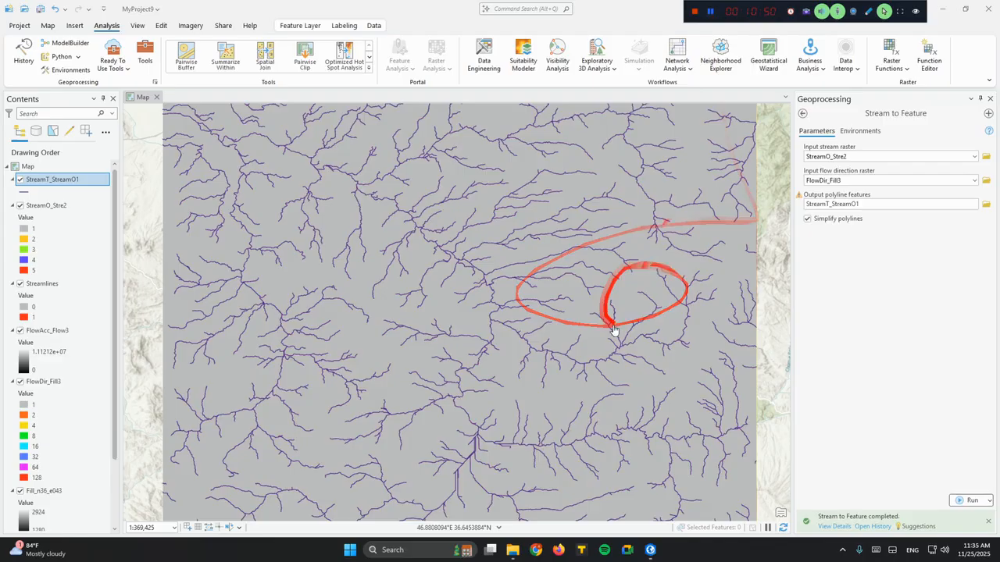
- Symbolize the StreamT_StreamO1 polyline layer with Unique Values based on the grid_code field
left_click_drag(499, 314, 521, 305)
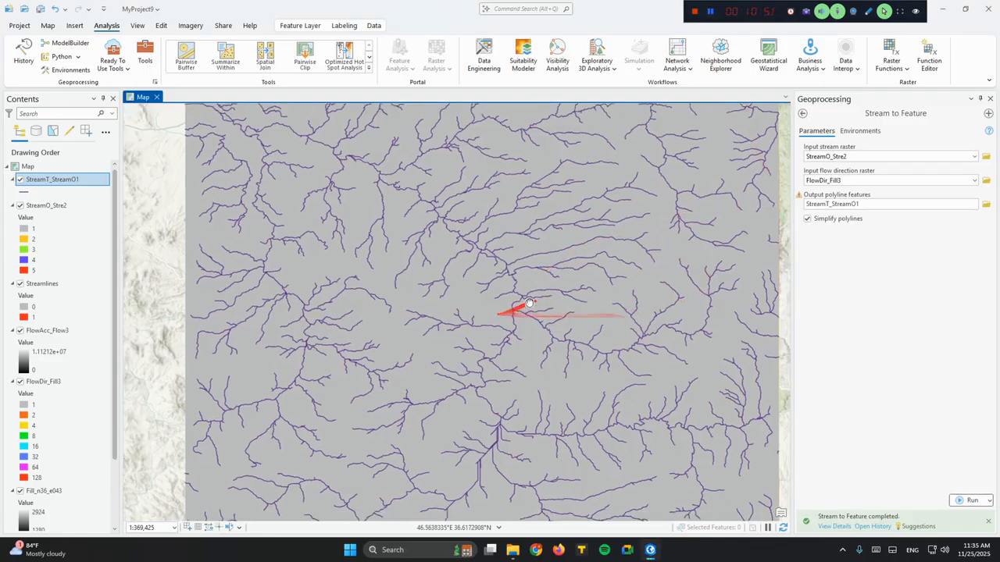
right_click(44, 185)
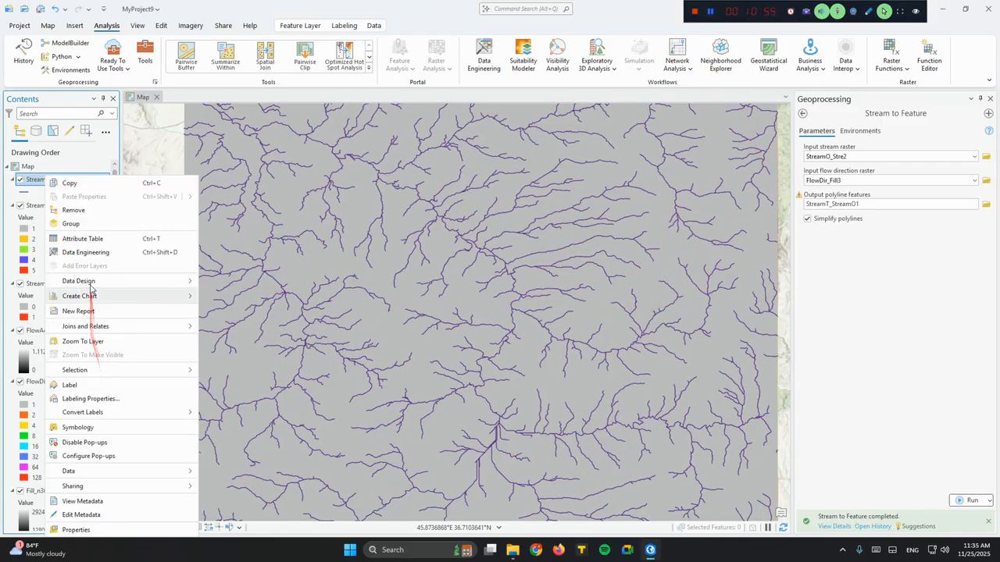
left_click(76, 427)
left_click(125, 59)
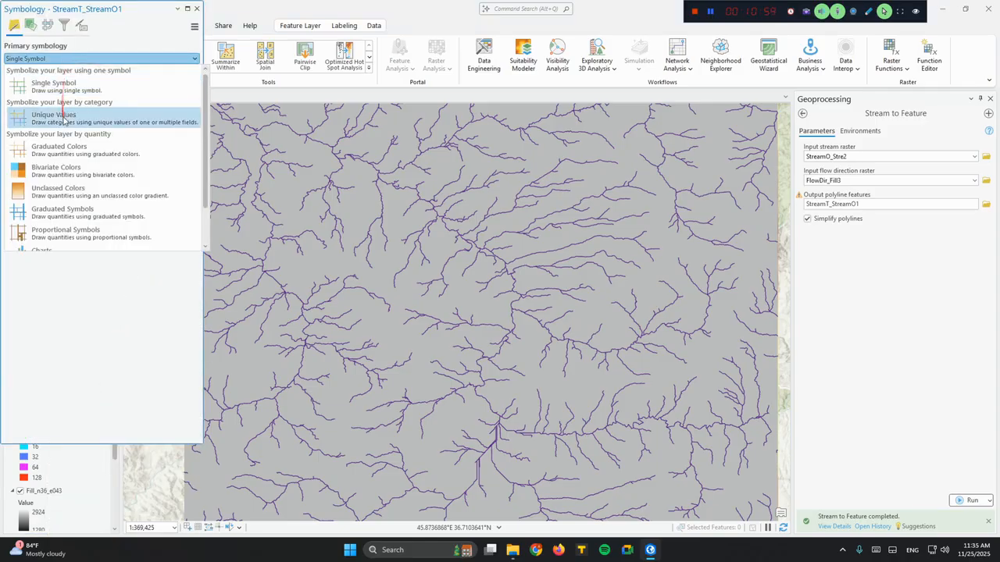
left_click(94, 121)
left_click(117, 75)
left_click(107, 92)
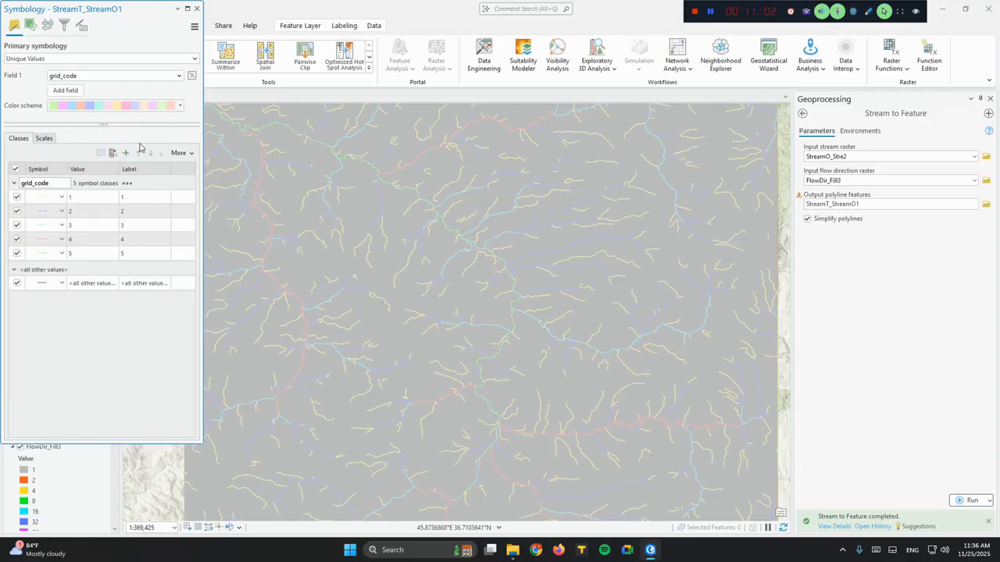
- Apply a color scheme of blue shades to the stream polyline classes and close the symbology settings
left_click(158, 106)
scroll(119, 217, "down", 7)
scroll(120, 217, "up", 4)
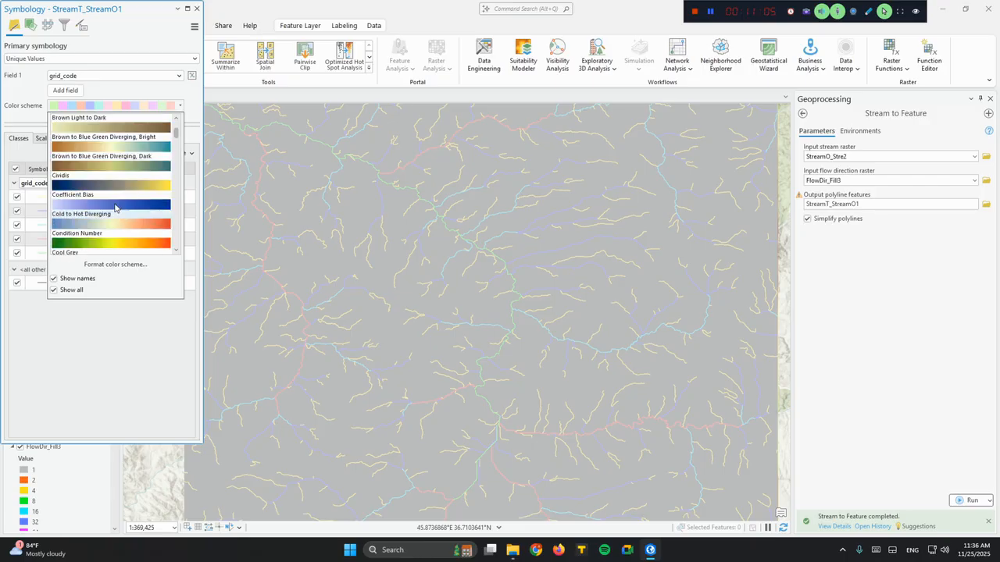
left_click(104, 223)
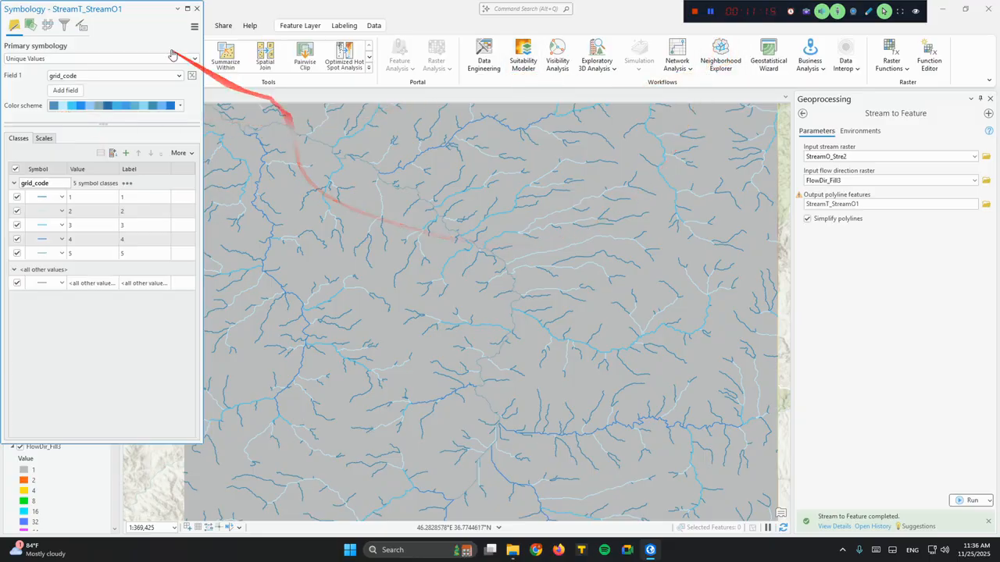
left_click(196, 8)
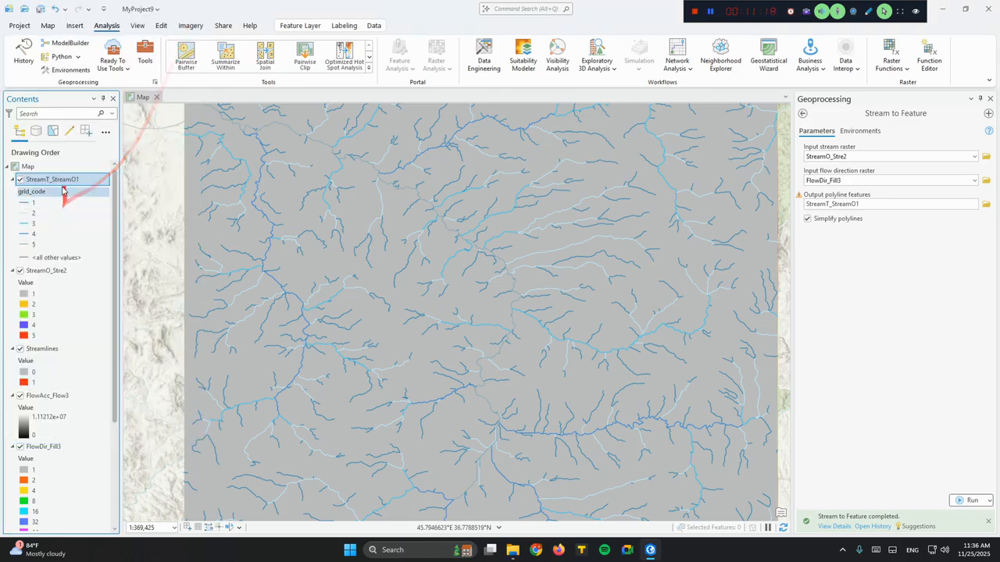
- Examine the attribute table of the StreamT_StreamO1 layer, then close it and look over the stream network on the map
right_click(66, 180)
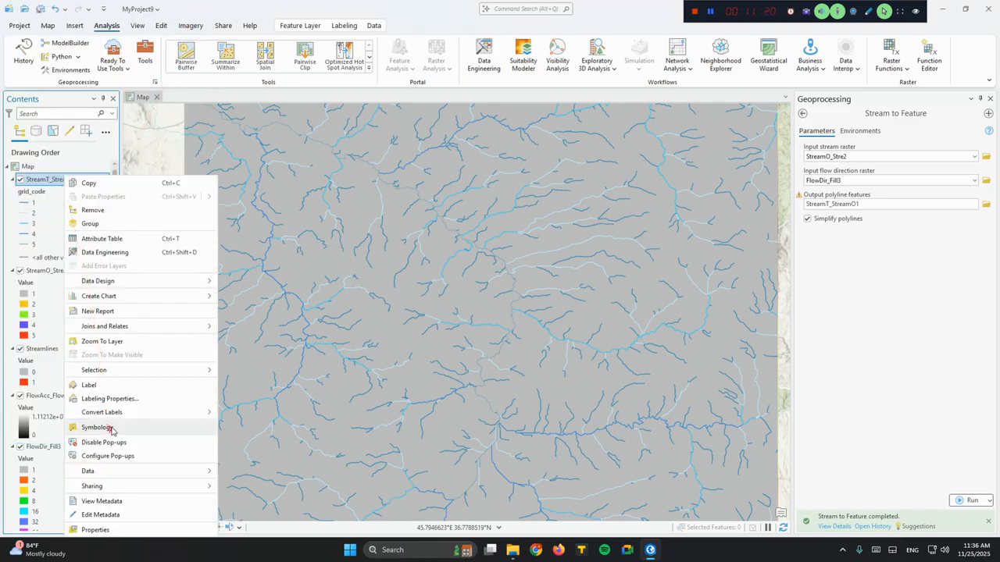
left_click(106, 238)
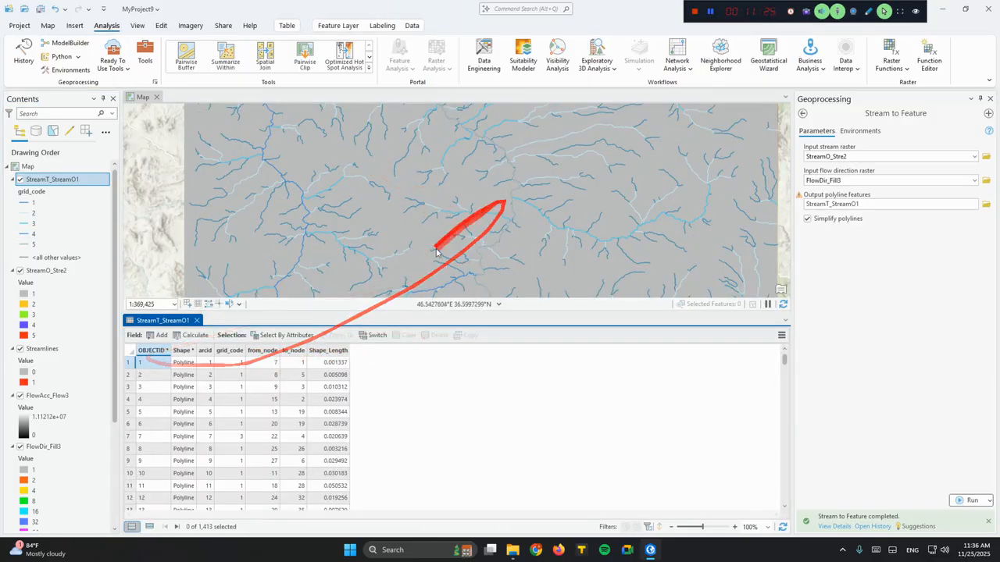
scroll(231, 381, "down", 20)
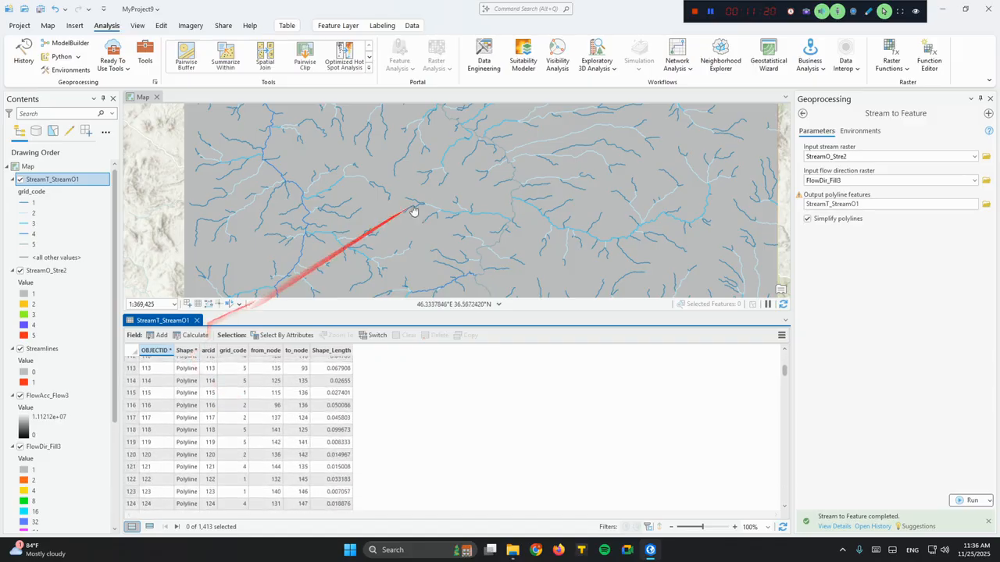
left_click_drag(426, 203, 416, 218)
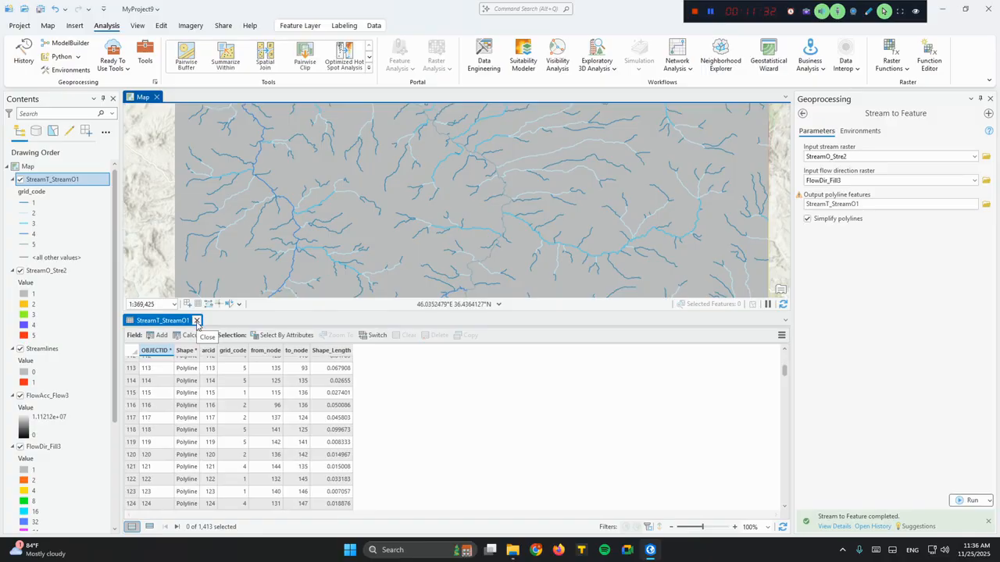
left_click(197, 321)
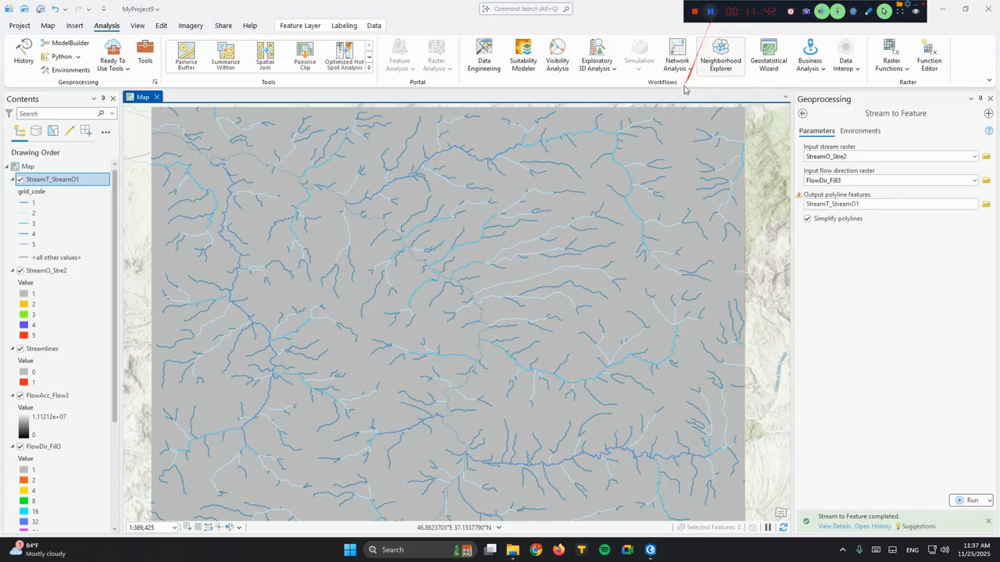
left_click_drag(523, 237, 404, 206)
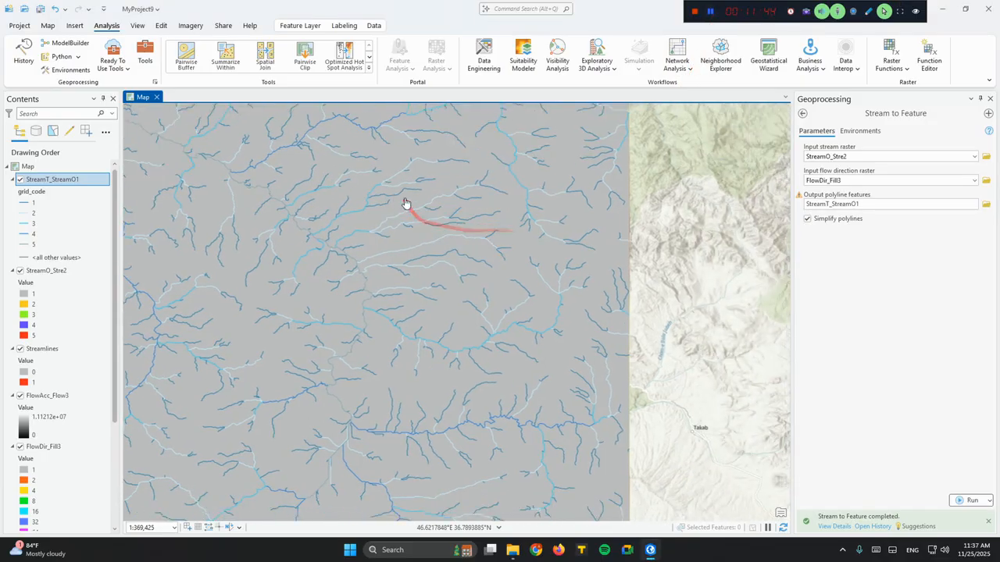
left_click_drag(285, 149, 444, 230)
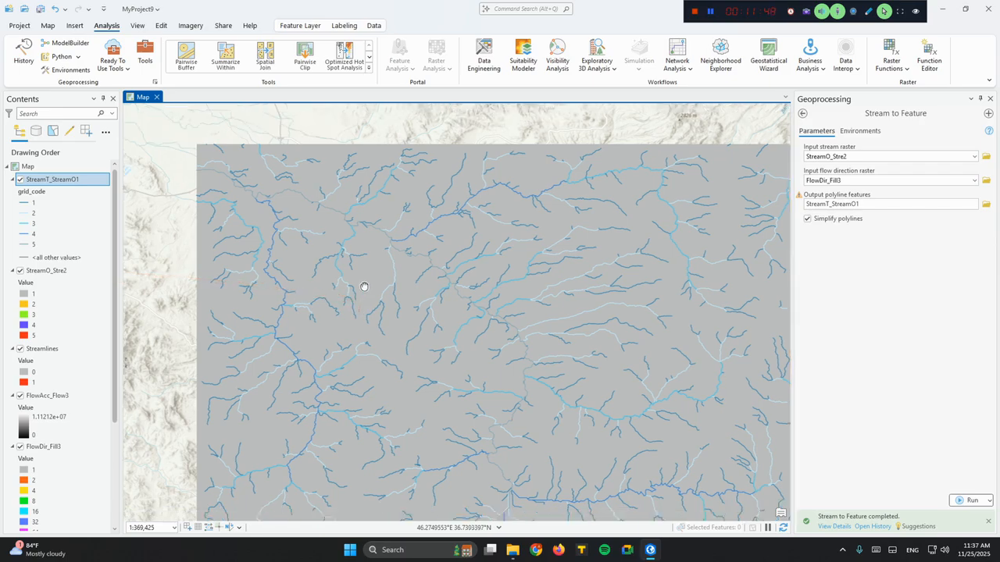
- Search the geoprocessing tools for "create feature" and open the Create Feature Class tool
left_click(989, 98)
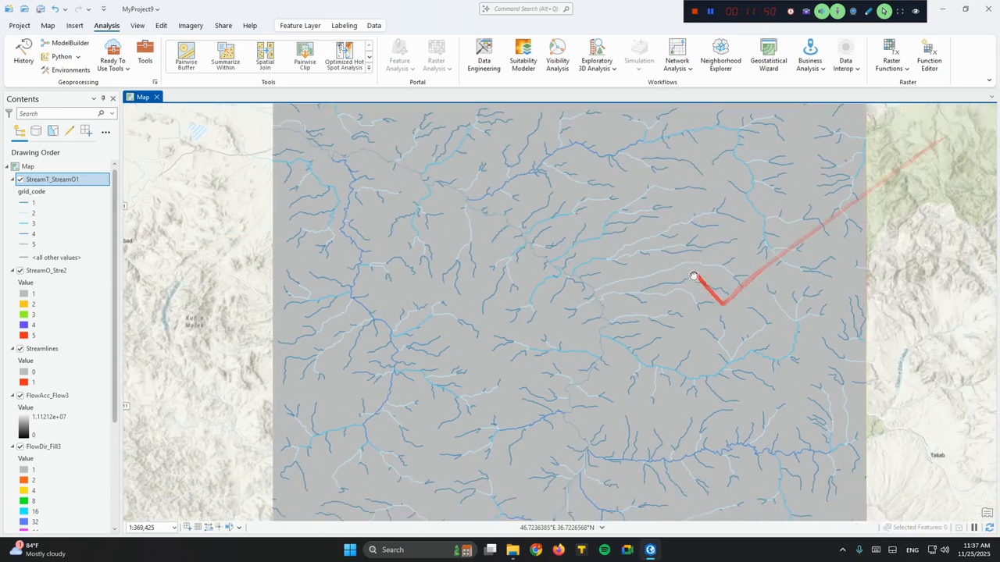
left_click(145, 53)
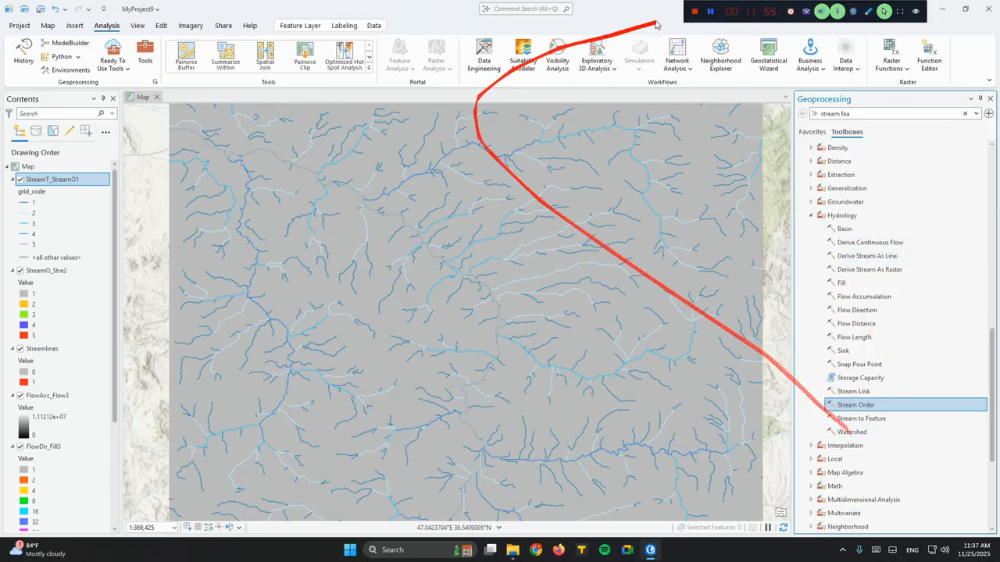
left_click_drag(891, 116, 755, 119)
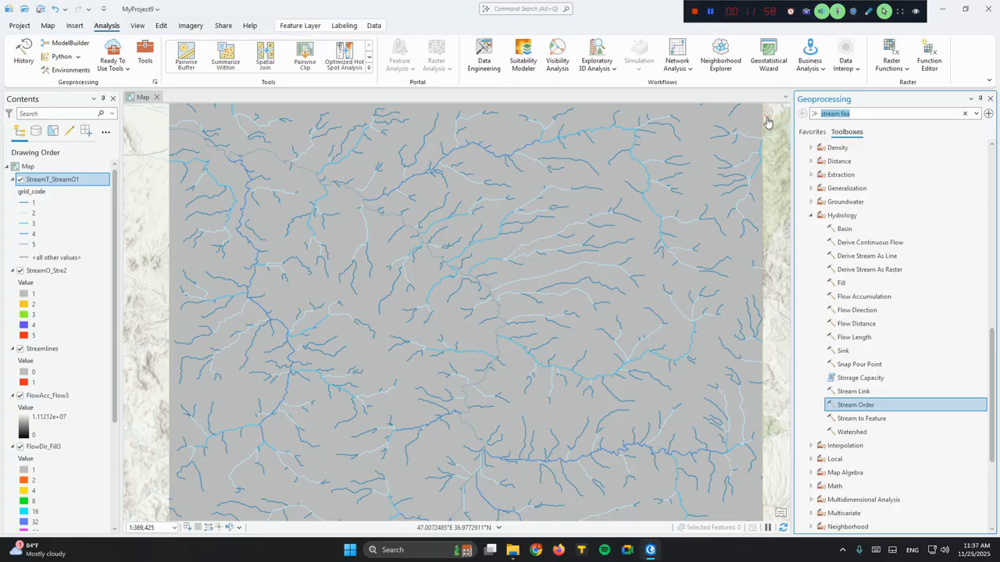
type("creat")
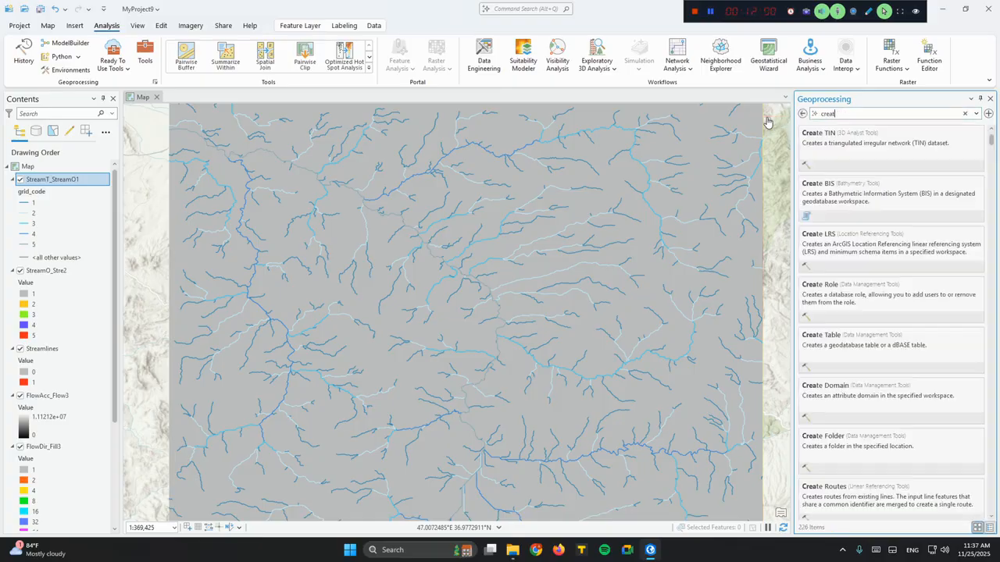
type("e feature")
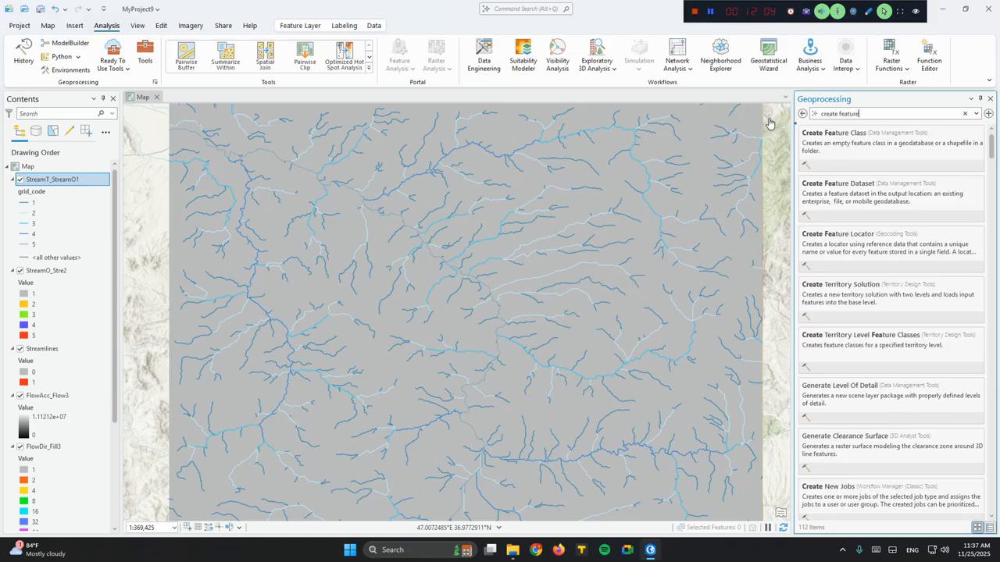
left_click(922, 143)
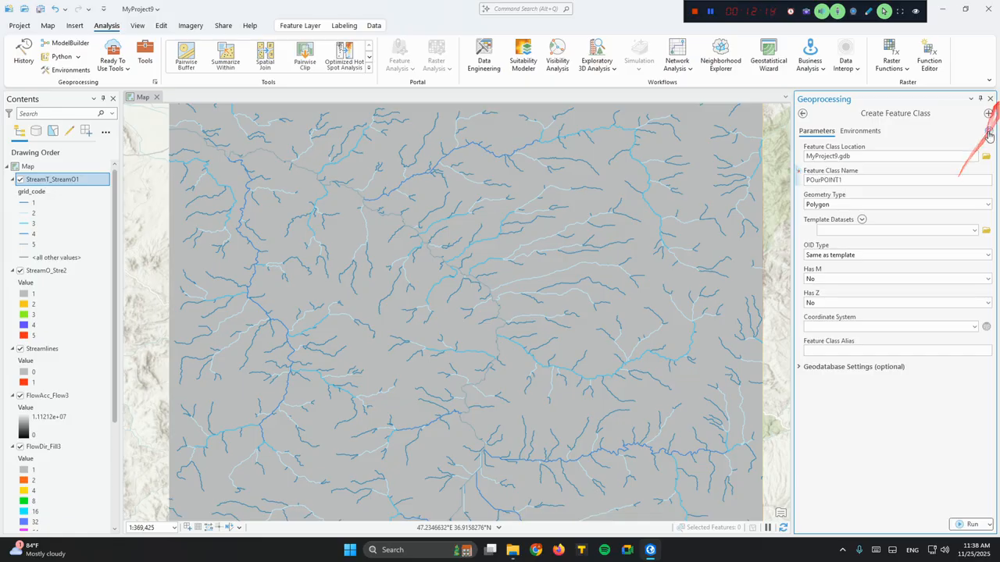
- Create a Point feature class named POurPOINT1 in MyProject9.gdb with the current map's coordinate system
left_click(987, 205)
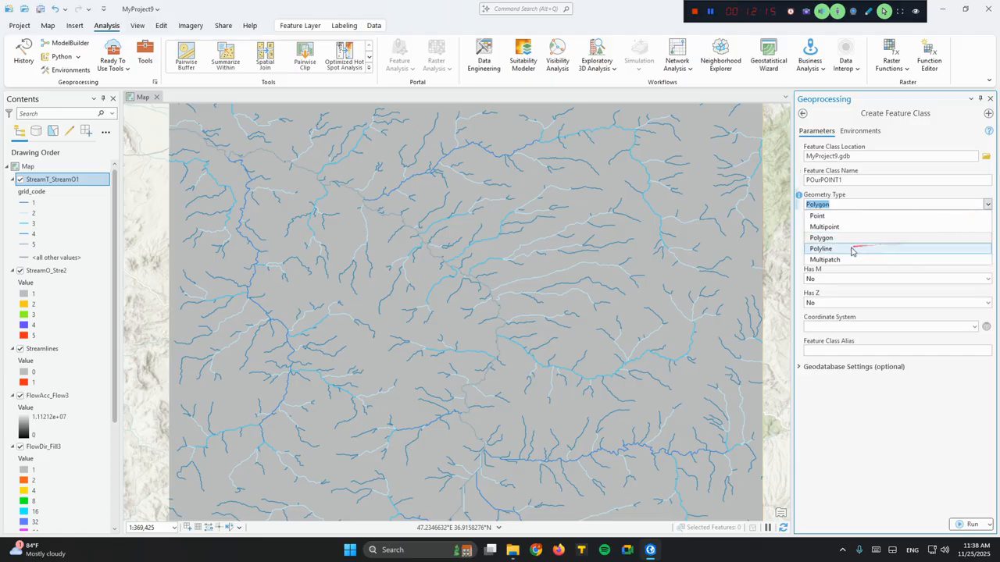
left_click(831, 217)
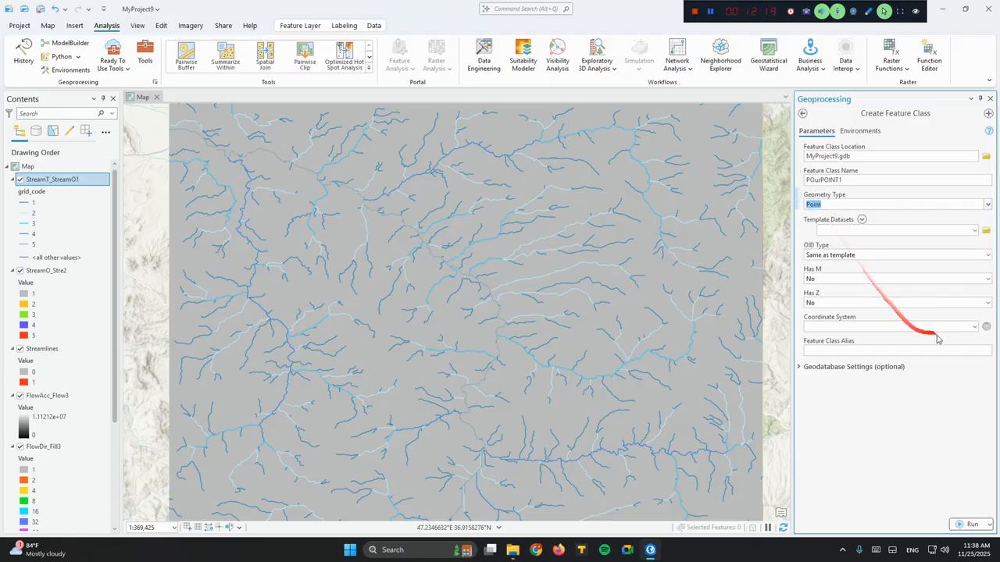
left_click(972, 328)
left_click(863, 341)
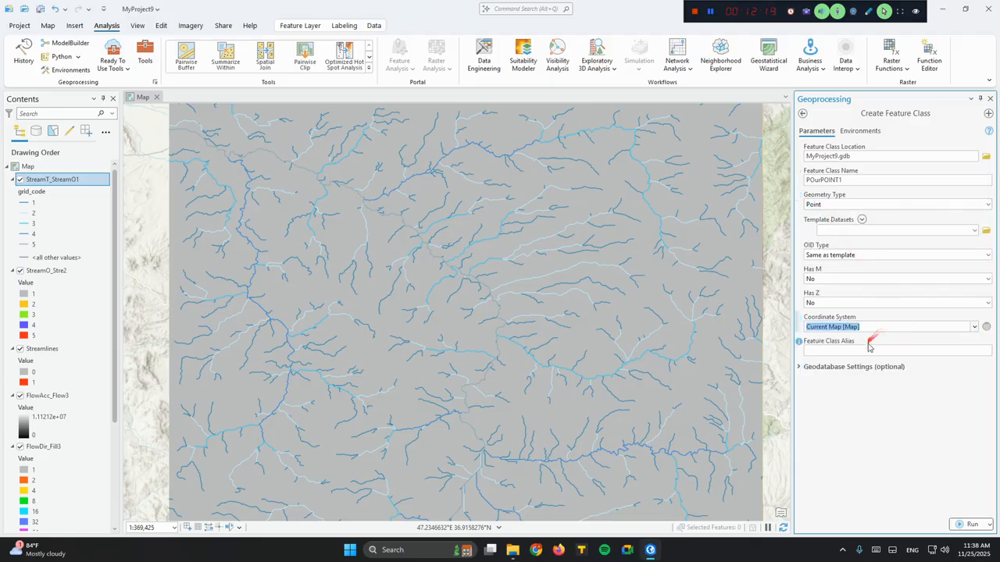
left_click(972, 524)
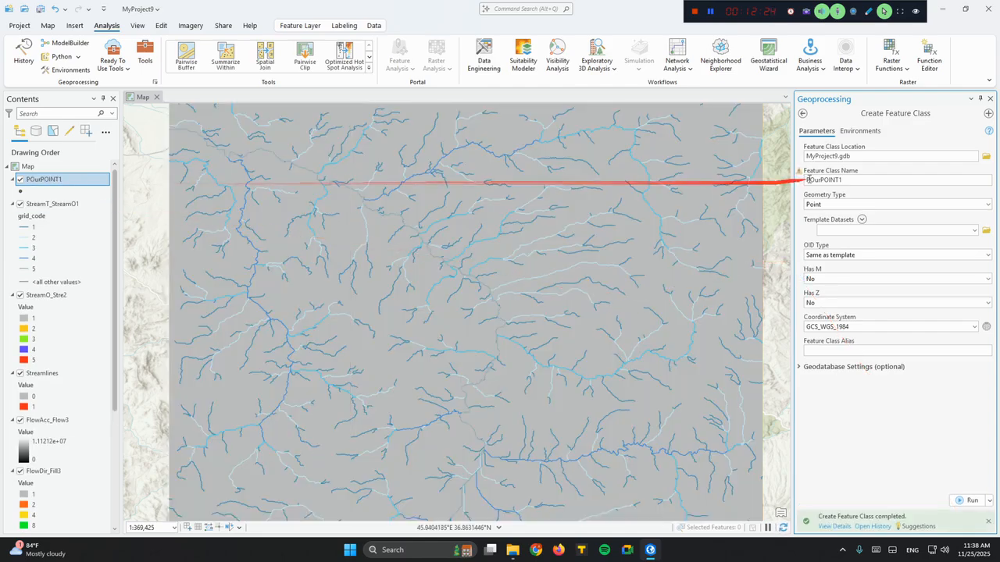
- Leave the Create Feature Class tool and hide the StreamT_StreamO1 layer to expose the stream order raster along the main channel
left_click(802, 113)
left_click(20, 203)
scroll(526, 383, "up", 2)
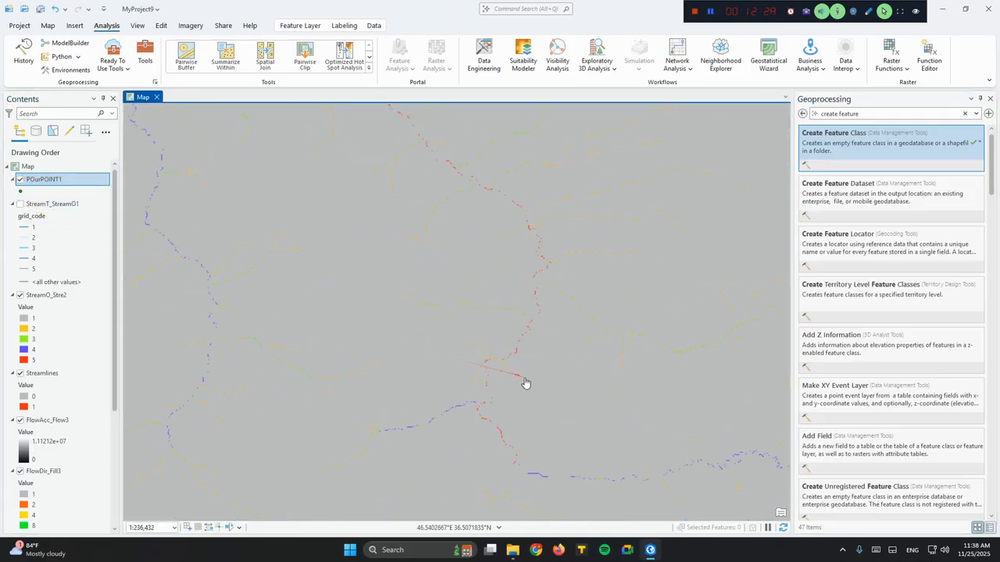
- Zoom in on the main channel's junction with the blue tributary and return from the search results to the Hydrology toolset
scroll(522, 381, "up", 4)
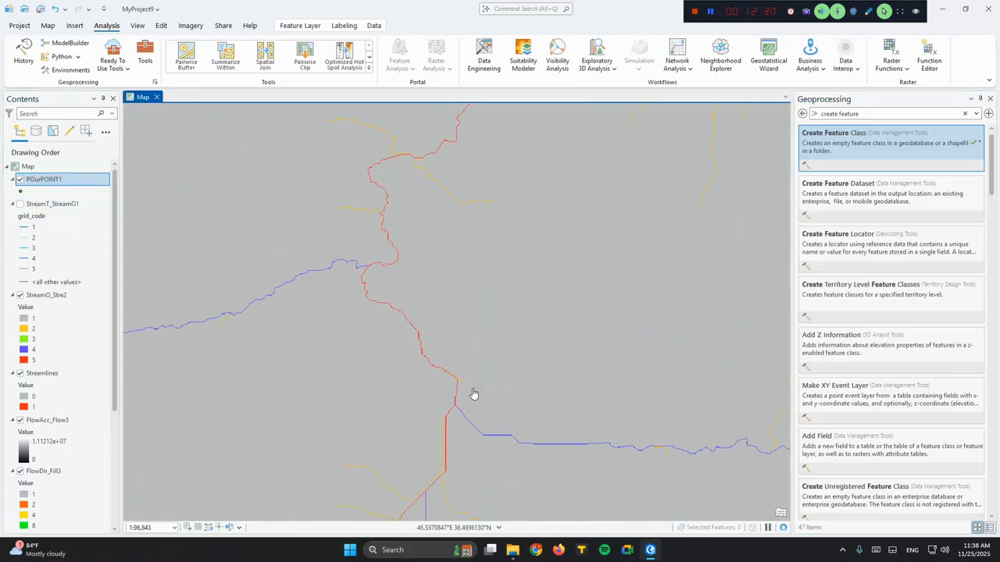
scroll(412, 408, "up", 3)
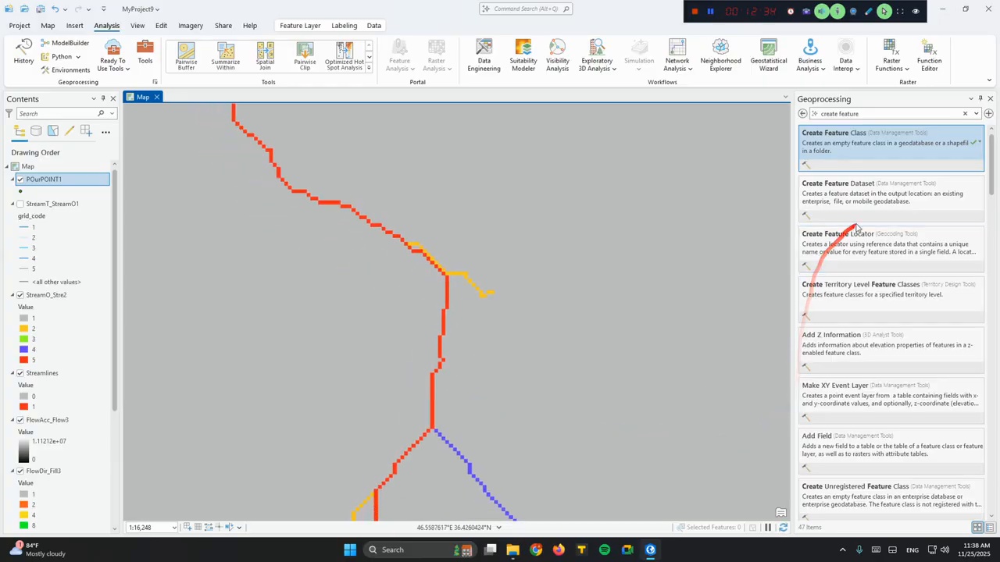
left_click(802, 113)
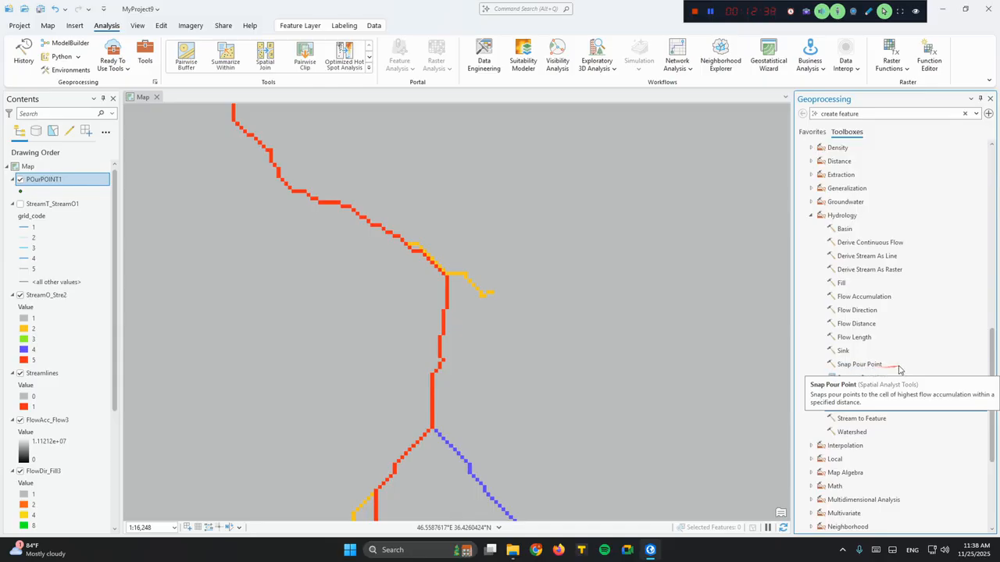
left_click(855, 405)
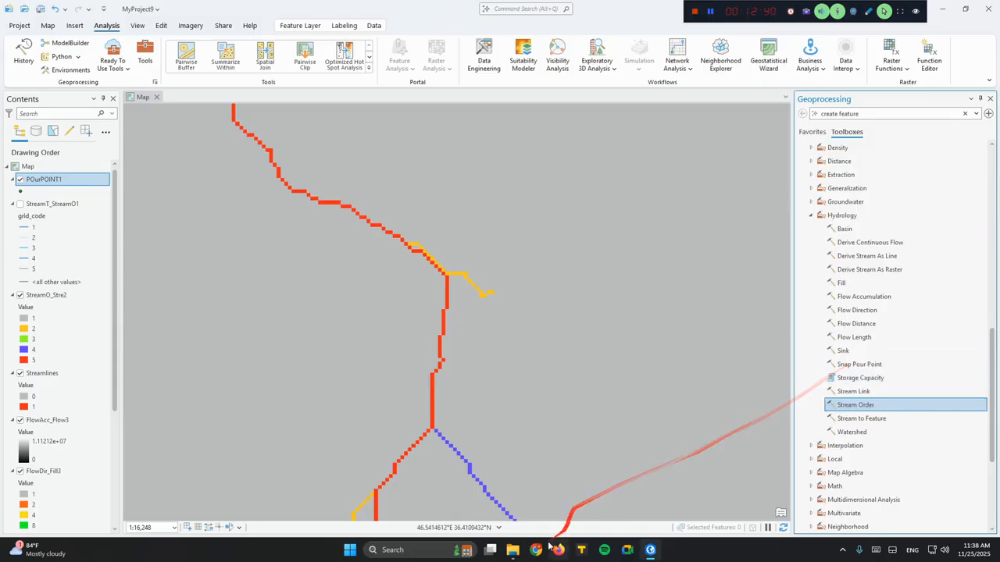
- Switch to File Explorer and extract watershed.zip into the current New folder using WinRAR
mouse_move(512, 549)
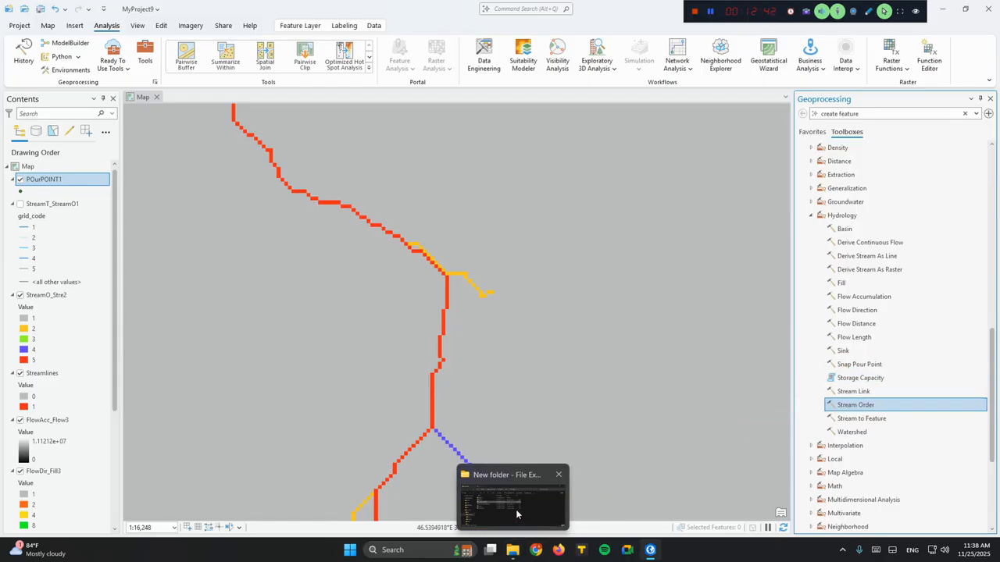
left_click(516, 509)
left_click(188, 326)
right_click(207, 327)
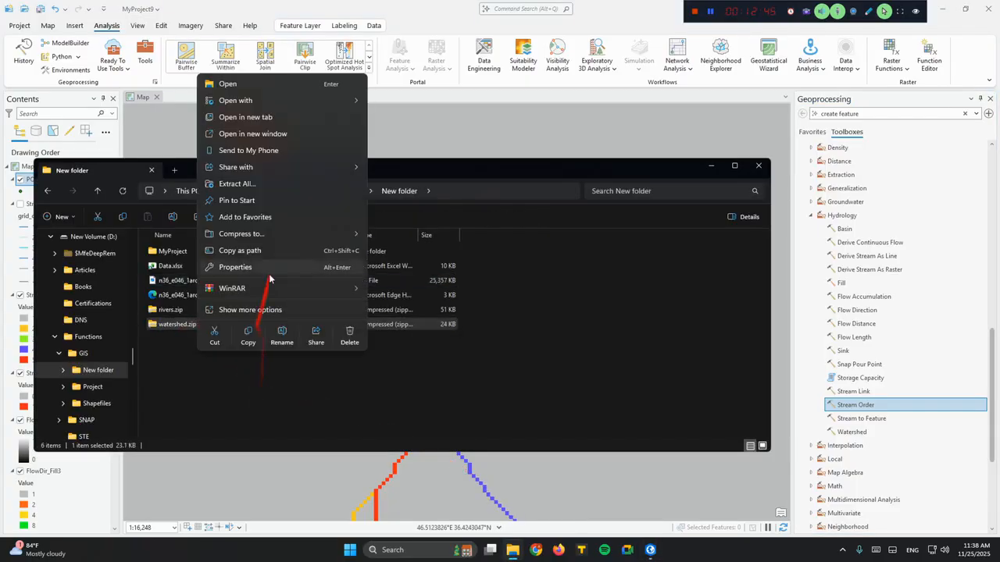
mouse_move(279, 288)
left_click(406, 340)
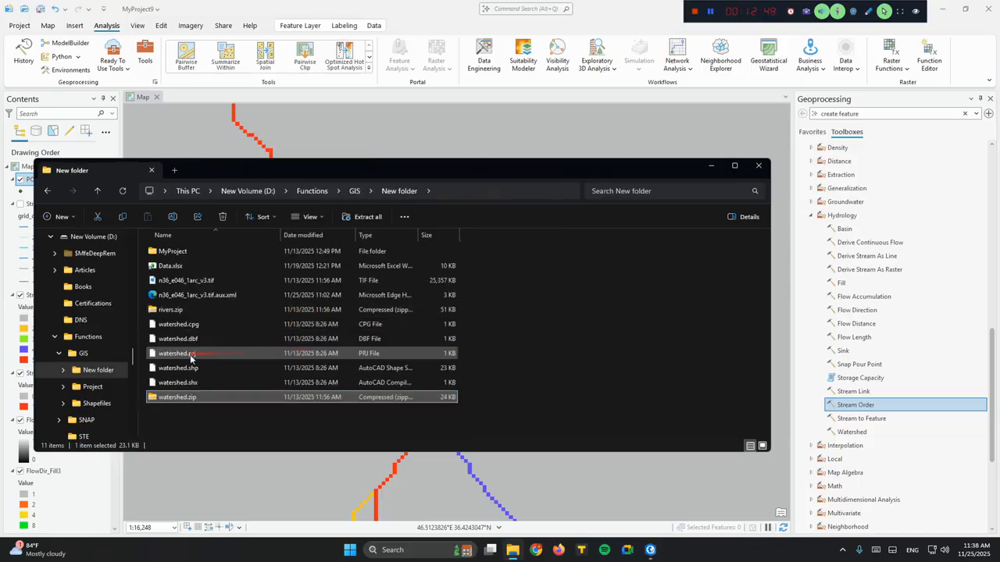
- Add the extracted watershed.shp to the map and minimize File Explorer
left_click(227, 368)
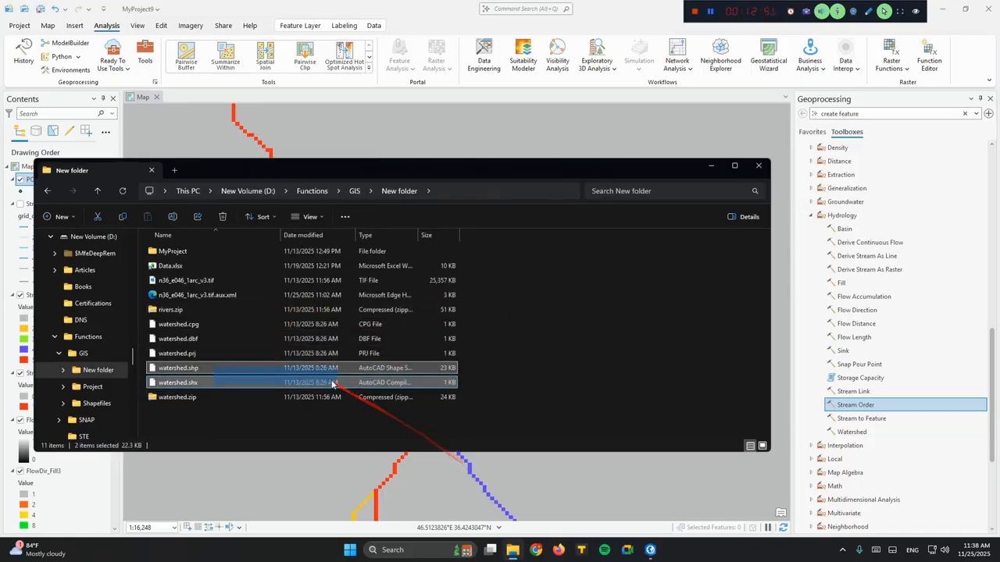
left_click_drag(324, 368, 520, 473)
left_click(712, 165)
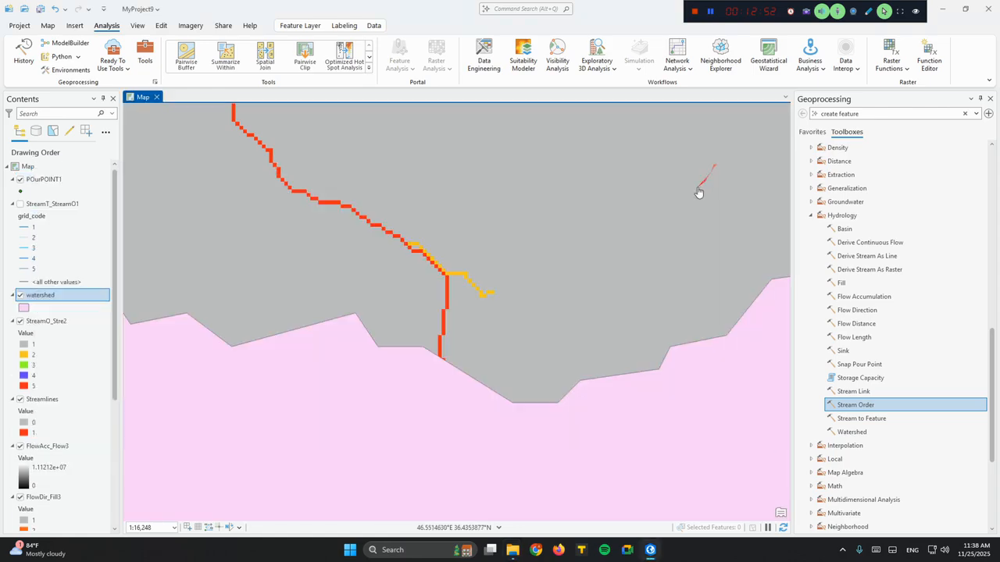
- Locate where the main stream meets the watershed polygon's northern boundary, then hide the watershed layer and remove it from the map
scroll(443, 361, "up", 2)
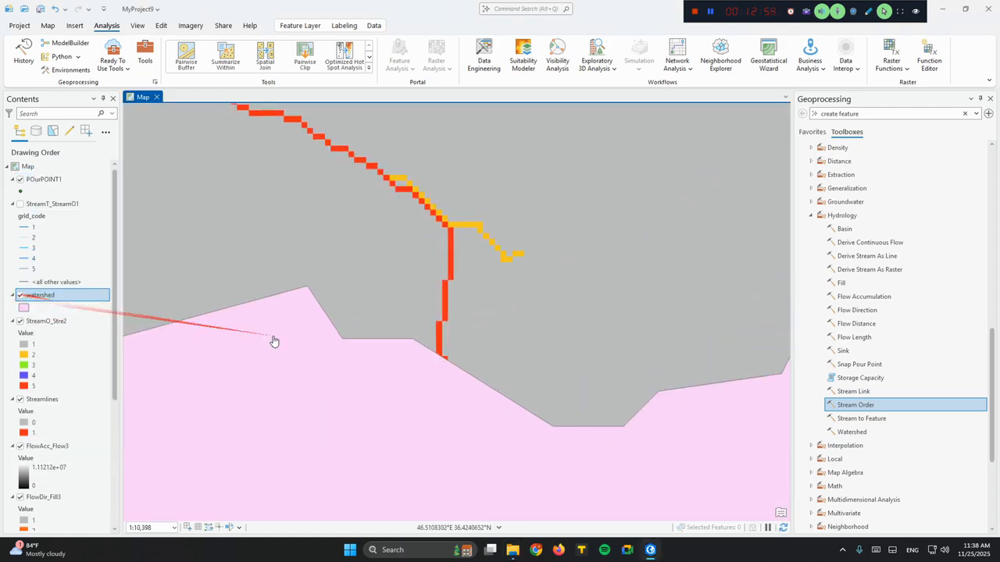
scroll(346, 349, "down", 3)
scroll(344, 358, "down", 3)
scroll(370, 339, "up", 2)
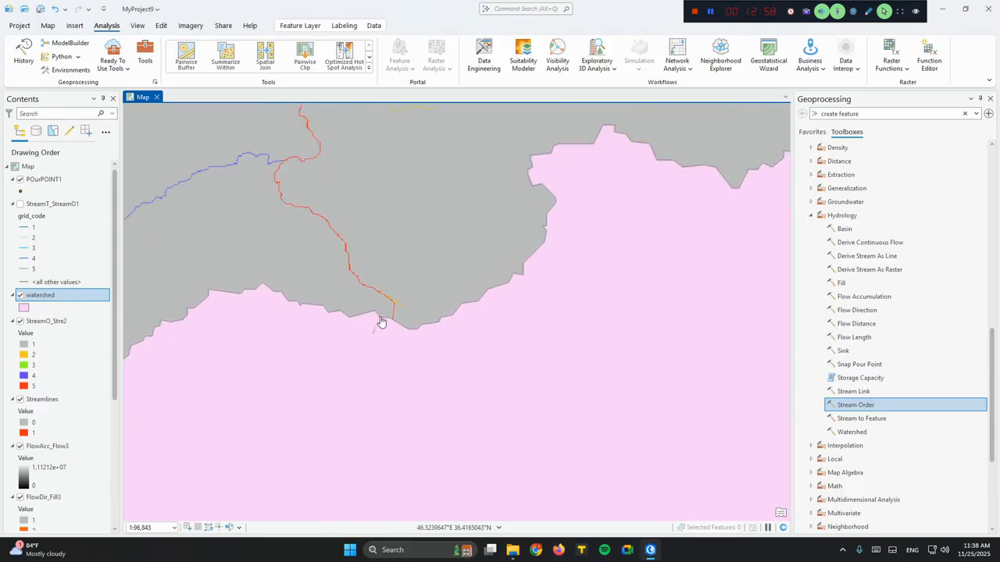
scroll(392, 320, "up", 1)
left_click(20, 294)
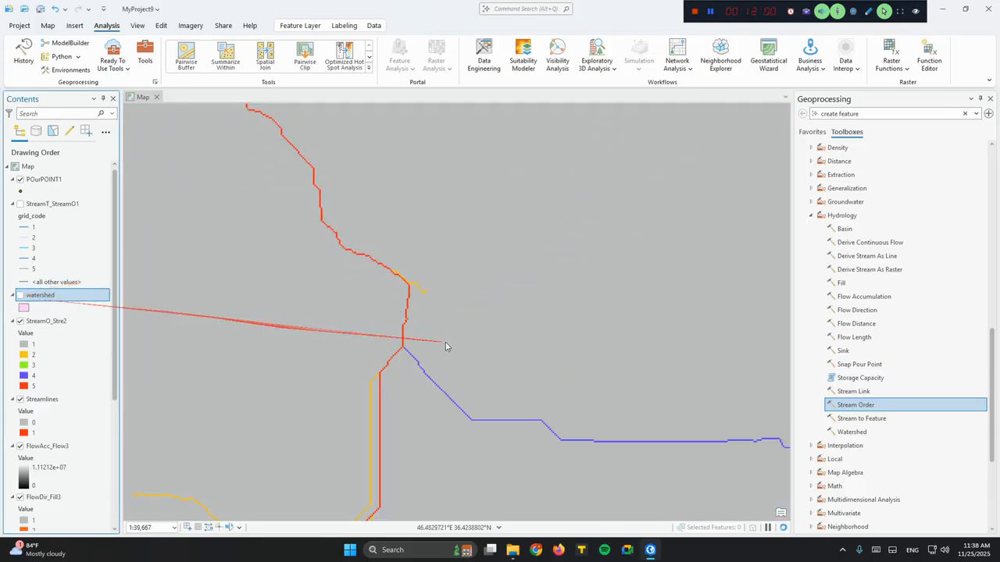
scroll(407, 339, "up", 3)
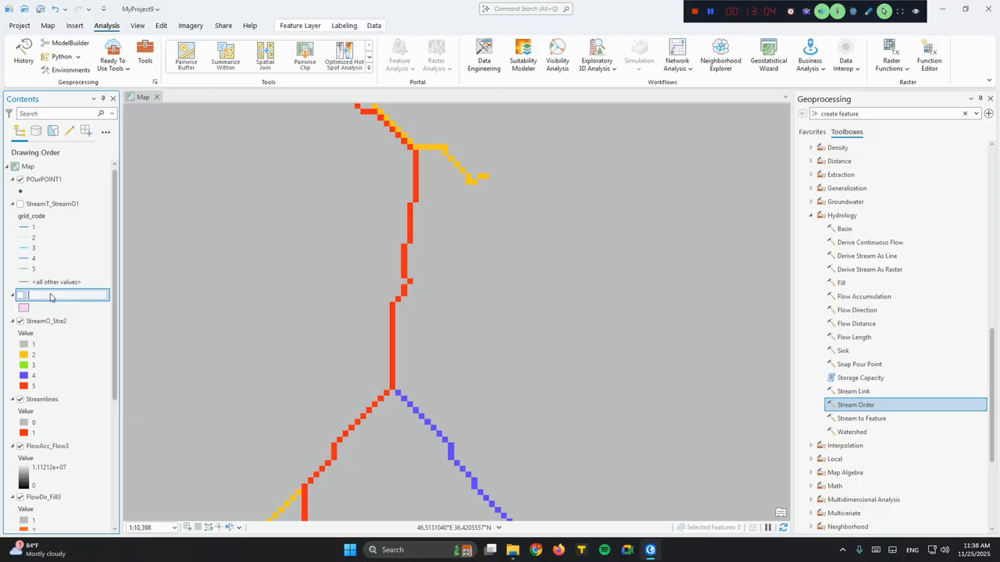
left_click(79, 304)
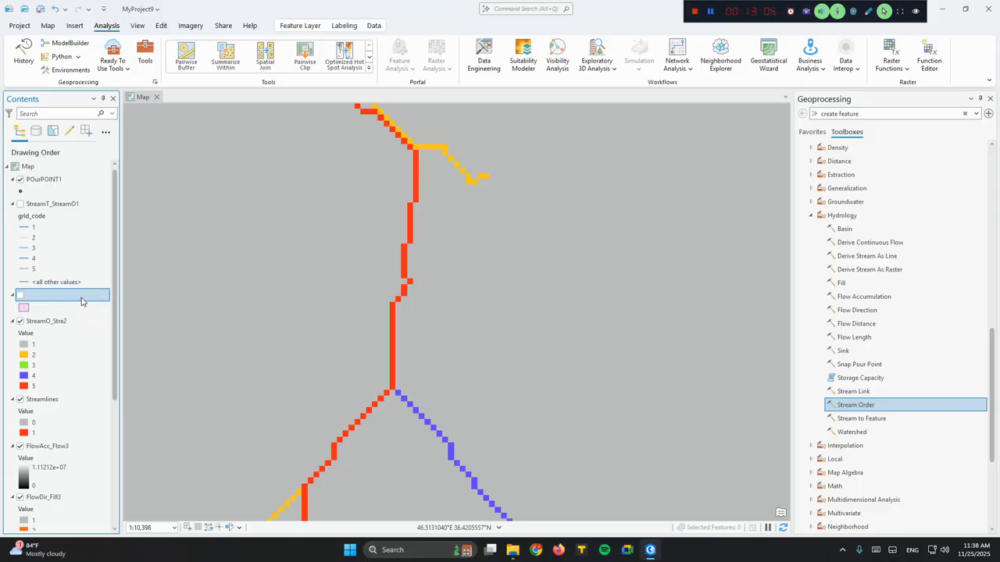
- Open the Watershed tool, setting FlowDir_Fill3 as the D8 flow direction raster and POurPOINT1 as the pour point data
double_click(872, 429)
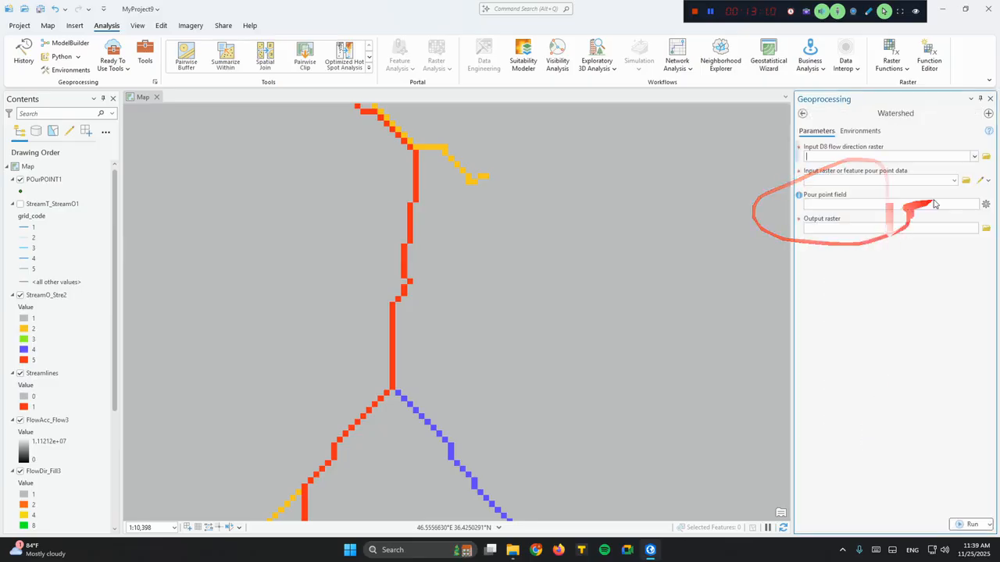
left_click(974, 156)
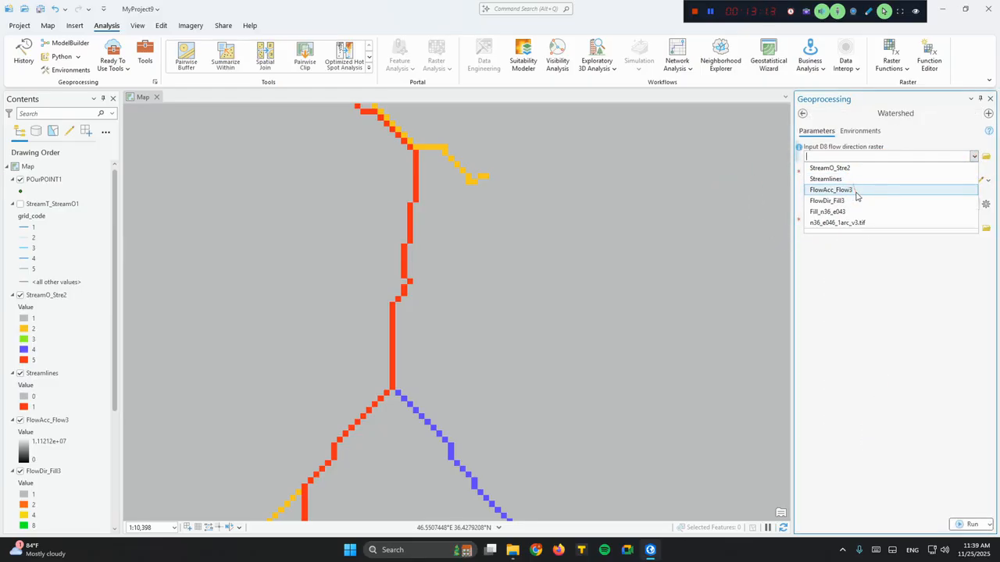
left_click(828, 201)
left_click(953, 181)
left_click(946, 191)
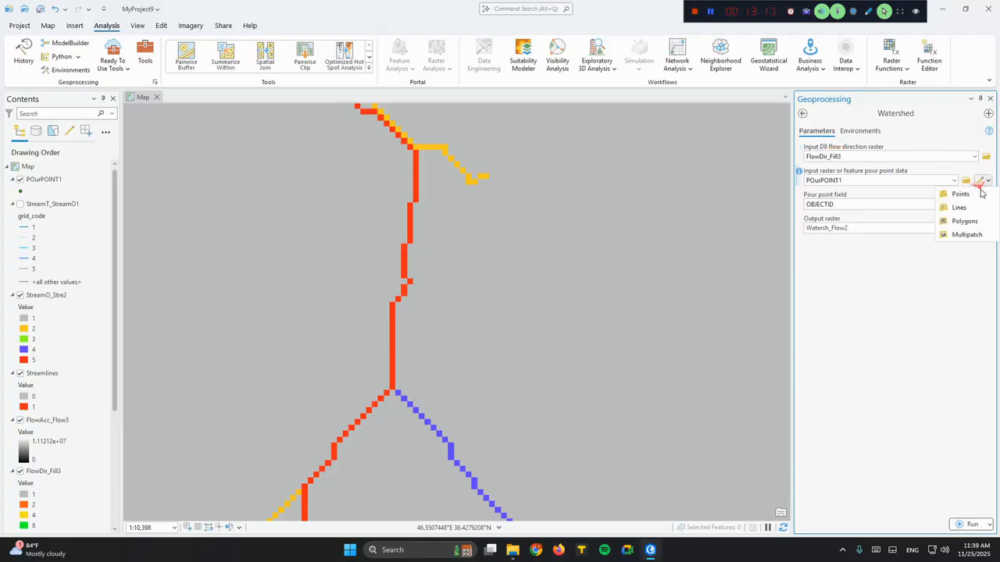
- Place an interactive pour point on the red channel just north of the blue tributary junction and run Watershed with output raster WatersHEDD
left_click(392, 332)
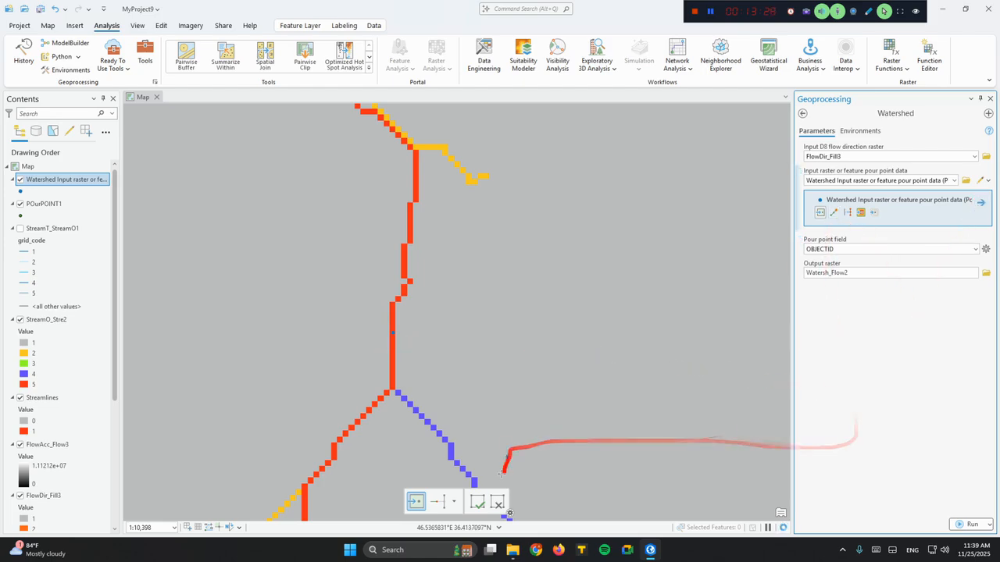
left_click(479, 503)
left_click(867, 273)
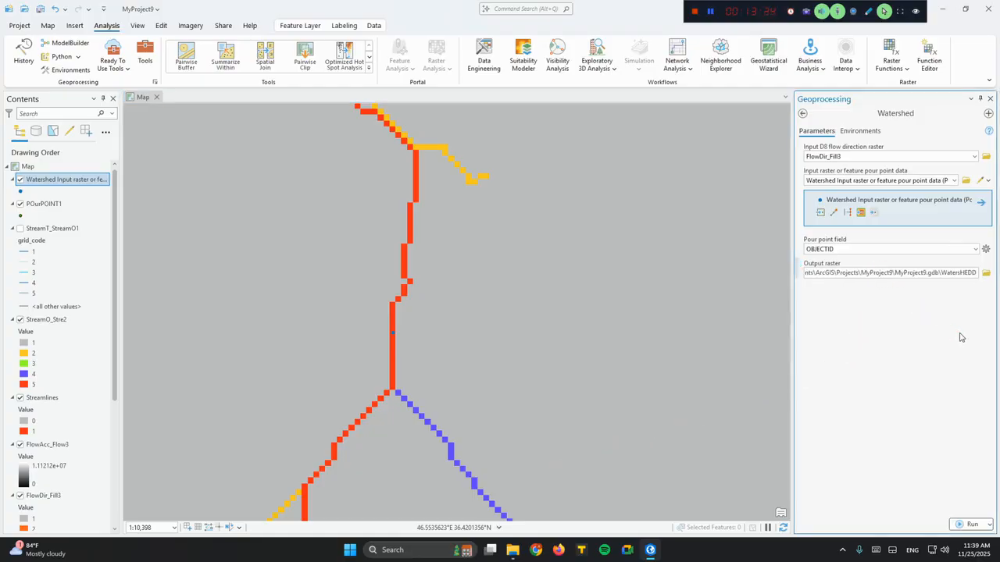
left_click(969, 524)
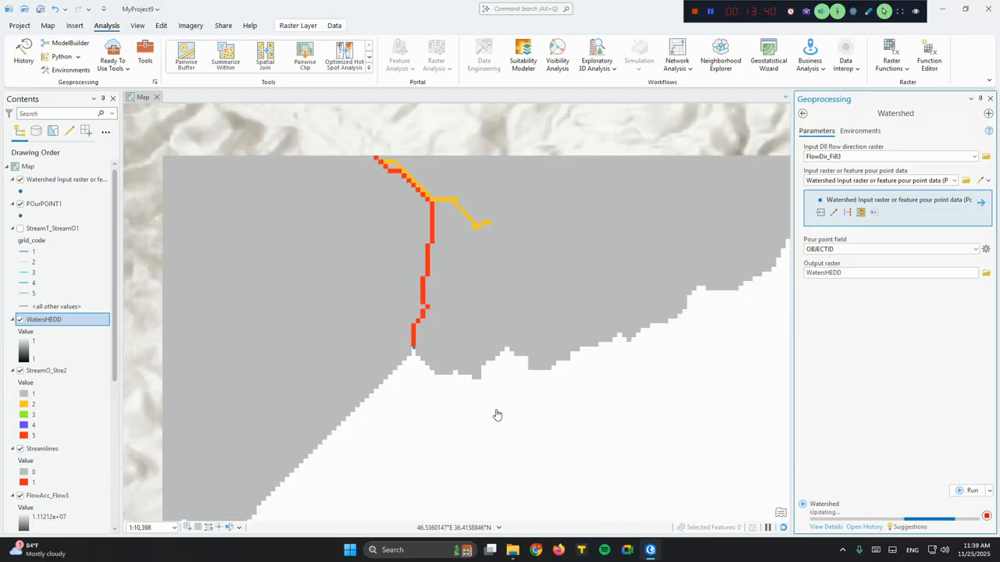
scroll(500, 417, "down", 5)
scroll(461, 301, "down", 5)
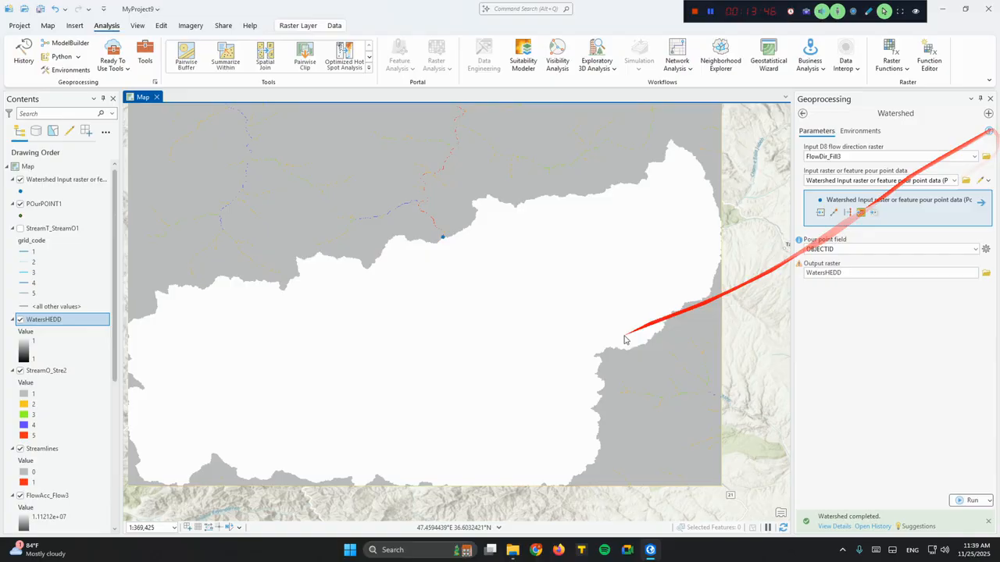
- Add watershed.shp from File Explorer again and compare its extent with the WatersHEDD raster by hiding the polygon
left_click(512, 550)
left_click_drag(303, 375, 542, 476)
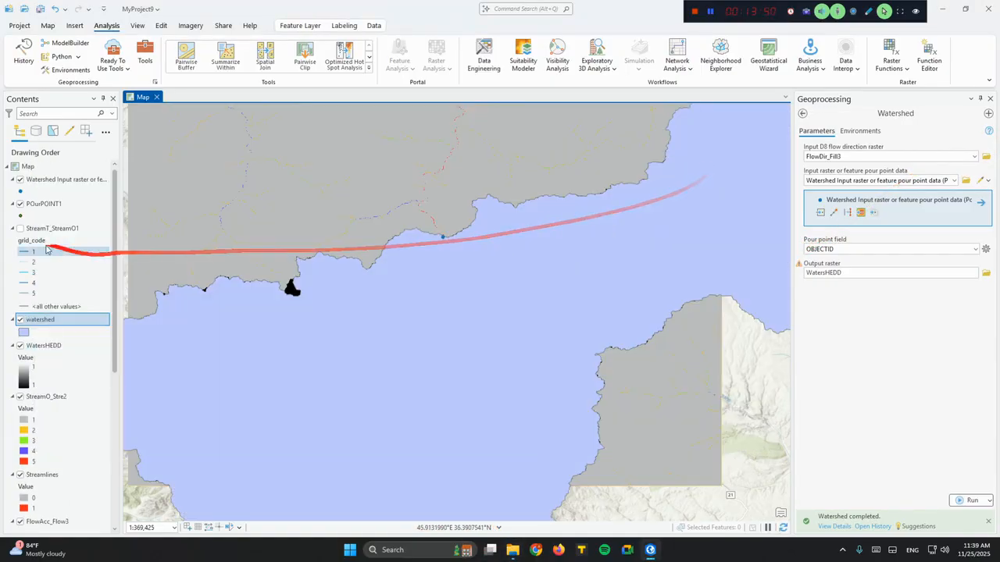
left_click(21, 320)
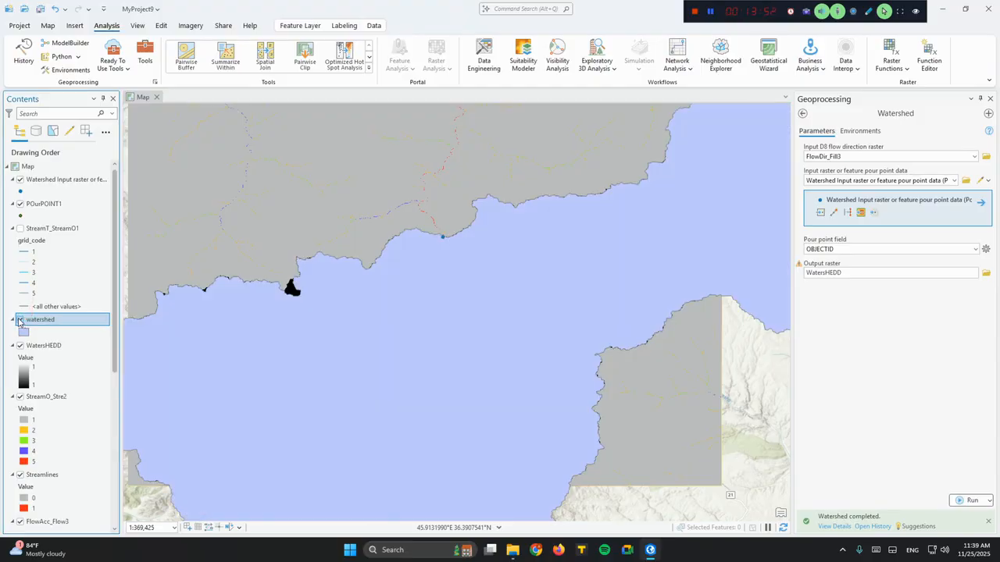
left_click_drag(193, 305, 246, 292)
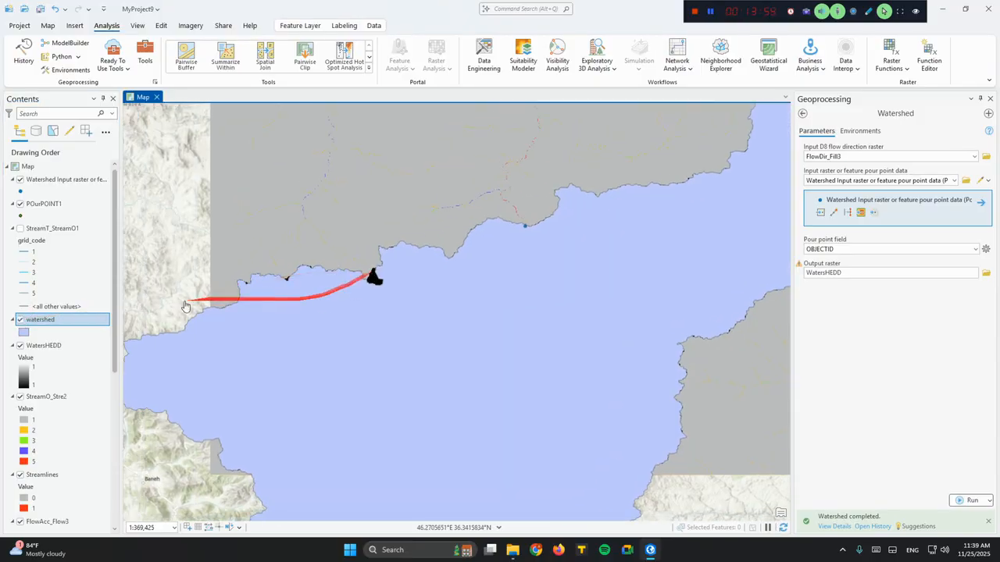
left_click(20, 319)
left_click_drag(255, 313, 383, 310)
left_click_drag(291, 381, 221, 262)
left_click_drag(504, 433, 514, 475)
left_click_drag(568, 284, 223, 363)
left_click_drag(497, 268, 539, 344)
left_click_drag(664, 350, 587, 241)
left_click_drag(410, 251, 593, 285)
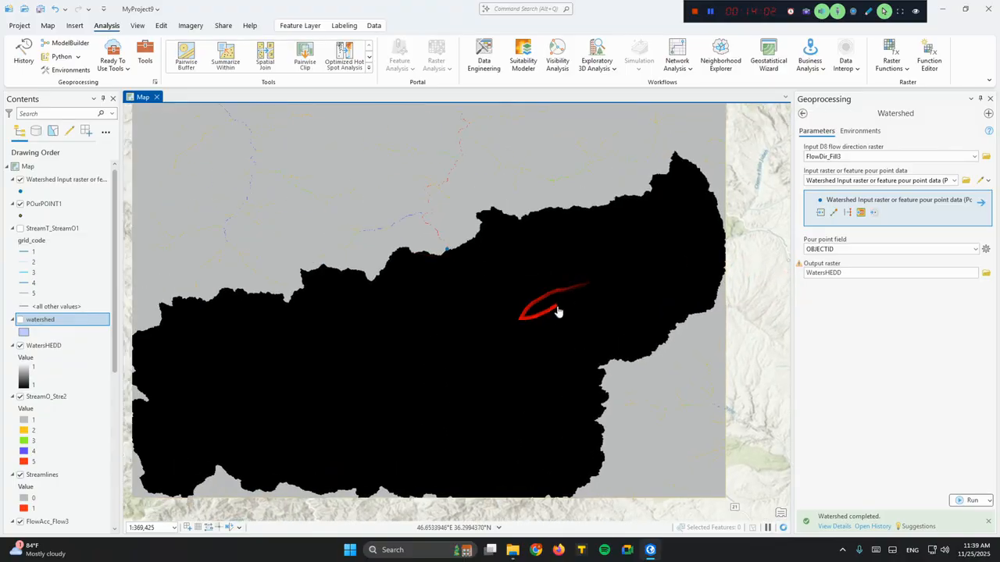
scroll(438, 263, "up", 2)
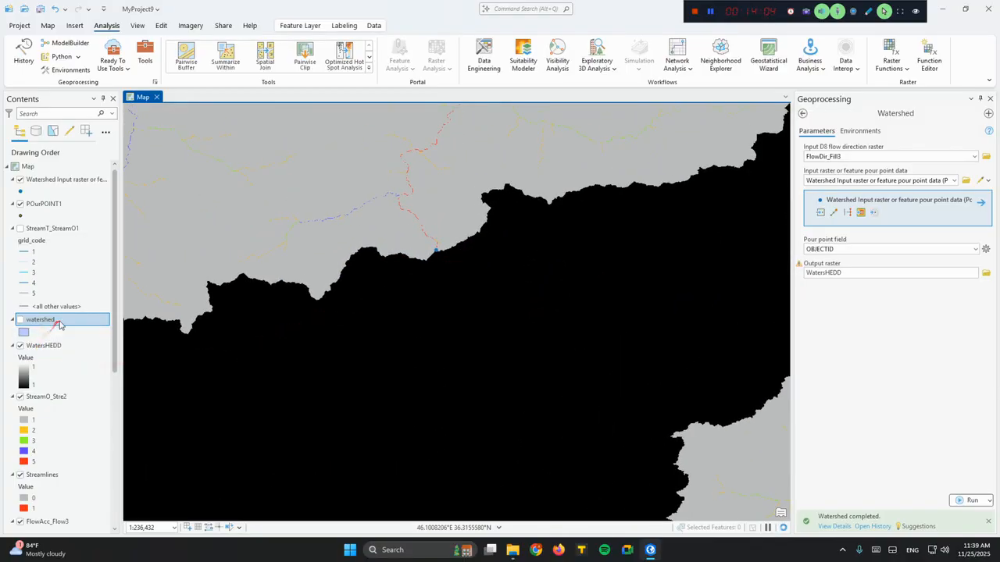
- Remove the reference watershed polygon layer from the map
left_click(84, 334)
left_click(83, 322)
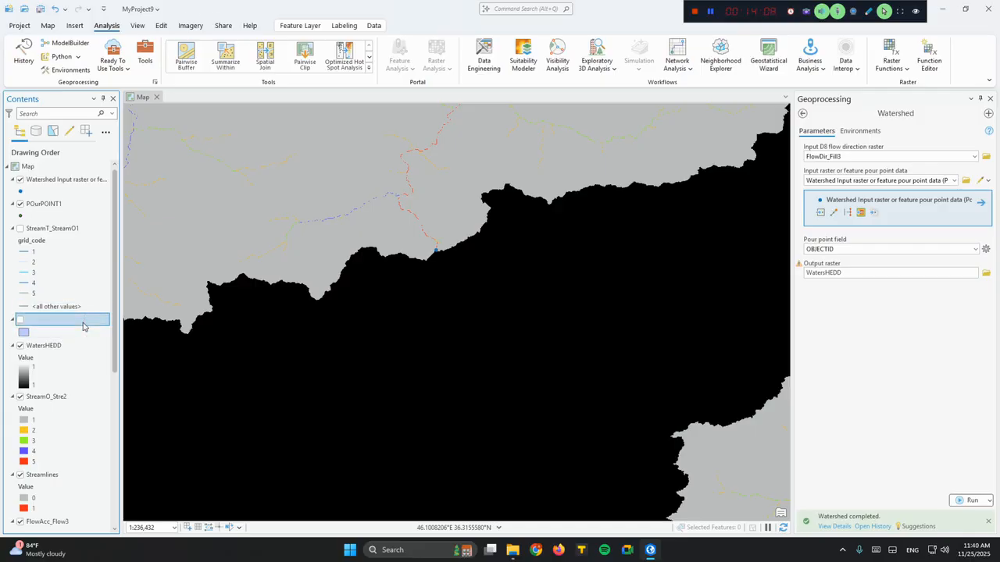
key("Delete")
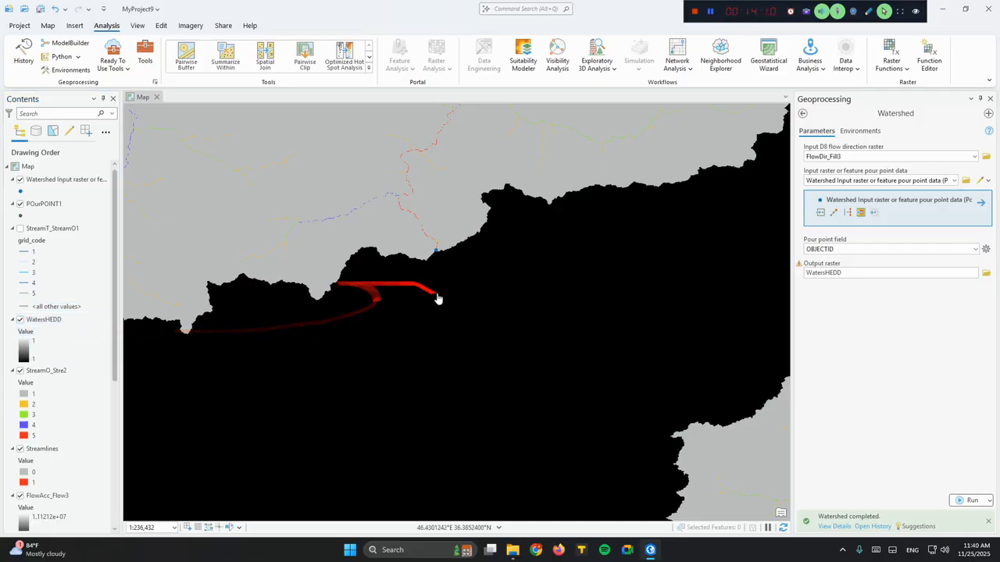
- Find the Raster to Polygon tool and convert the WatersHEDD raster to simplified polygons using the Value field
left_click(802, 113)
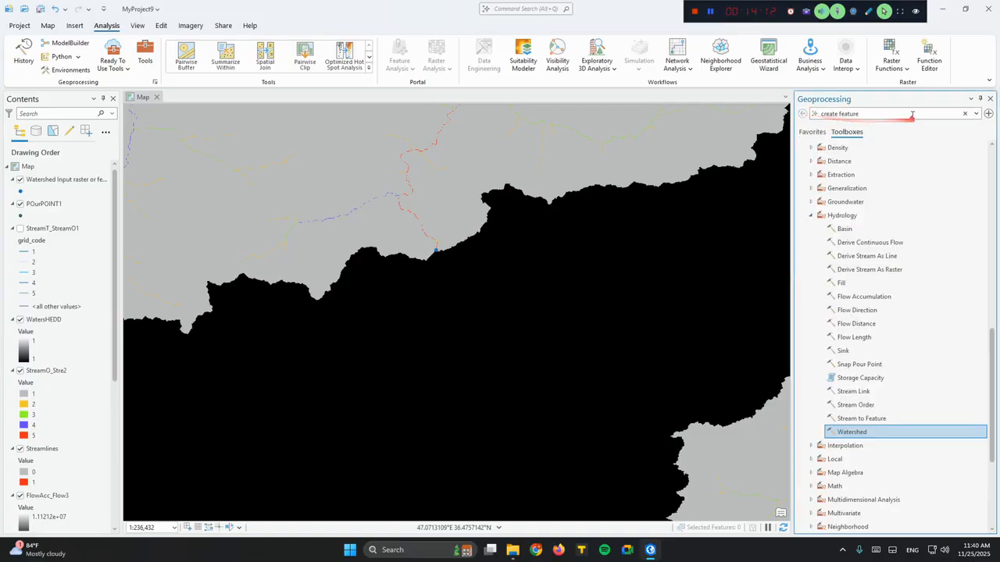
type("RASTER TO POLYG")
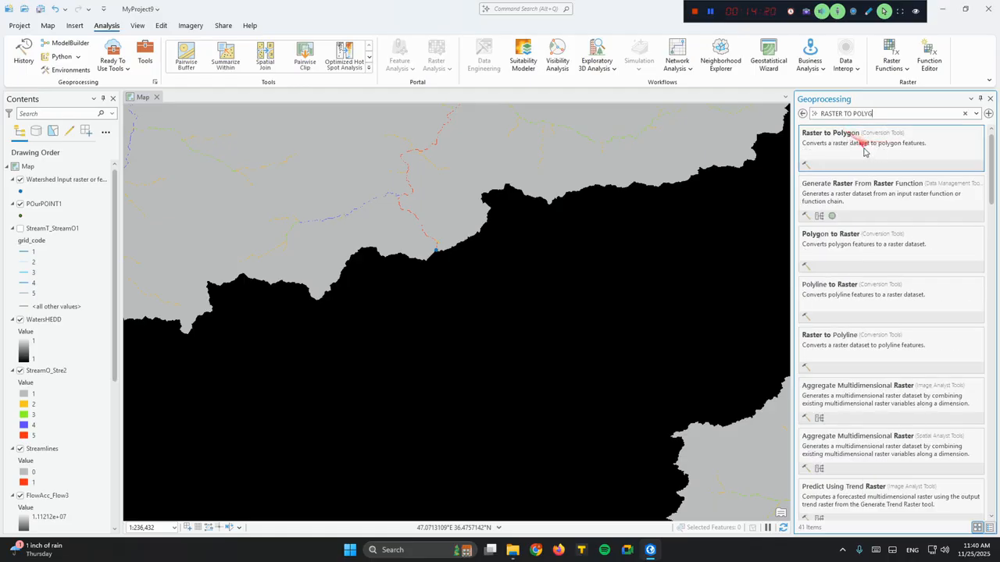
left_click(863, 148)
left_click(973, 157)
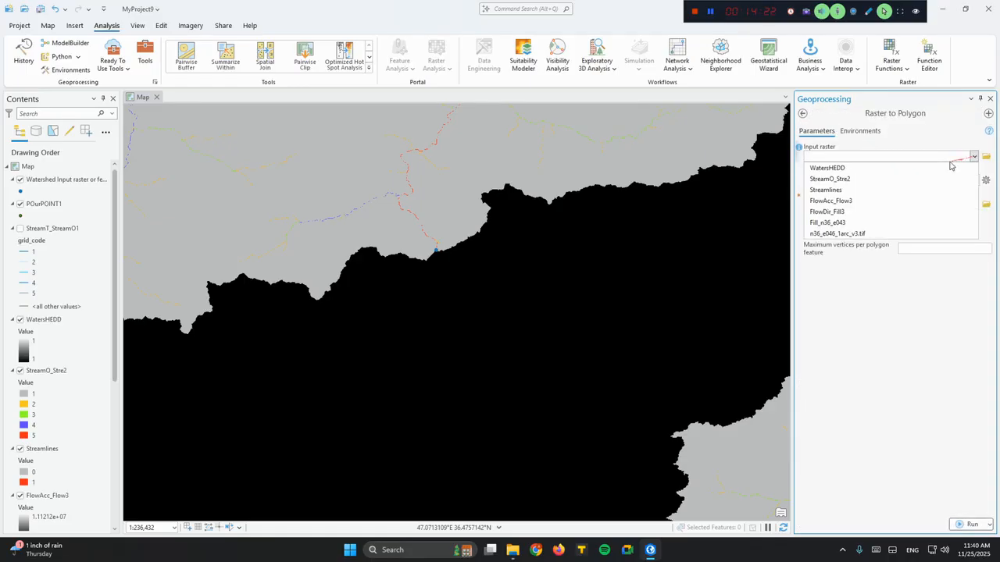
left_click(910, 169)
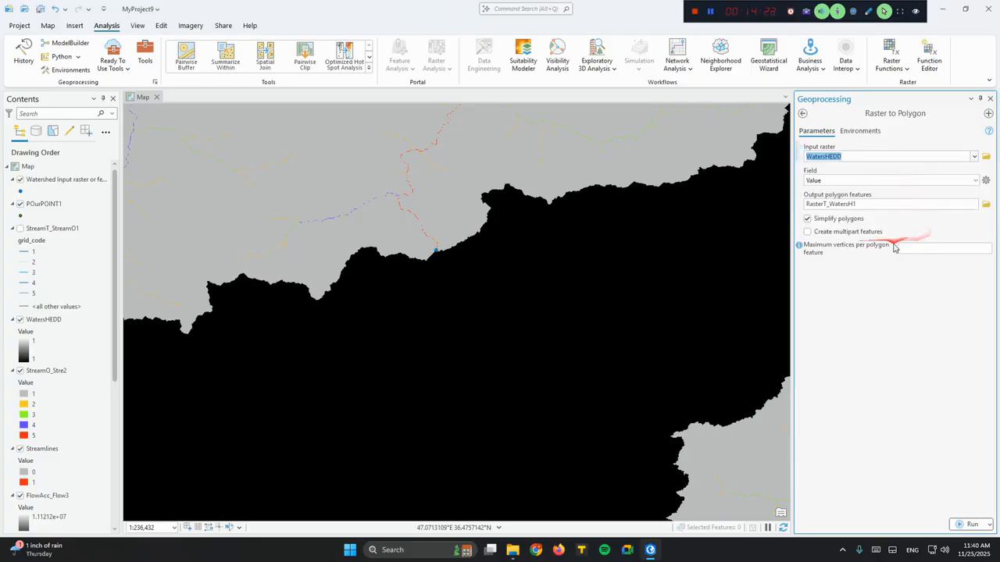
left_click(968, 524)
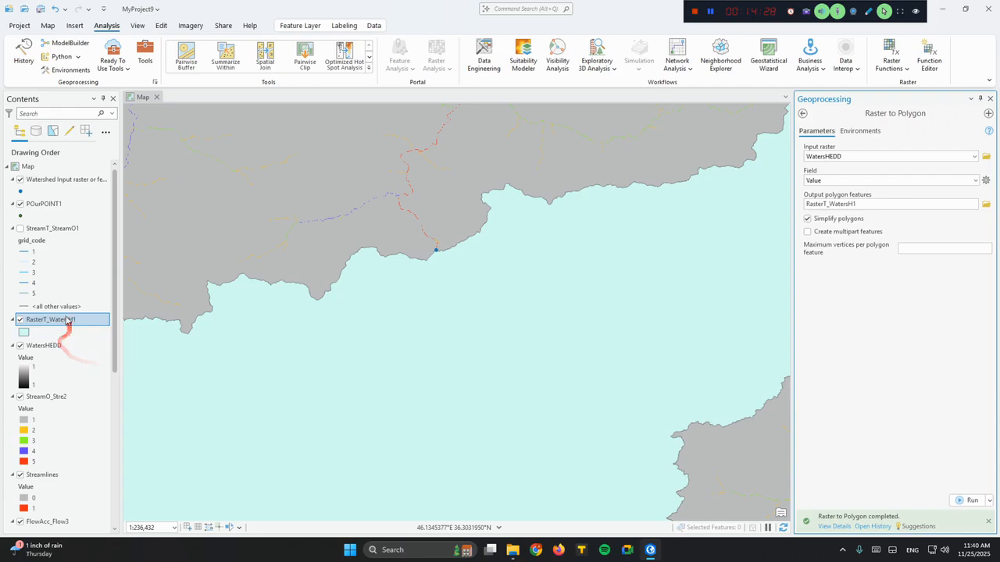
- Remove the WatersHEDD raster layer from the map
left_click(43, 345)
key("Delete")
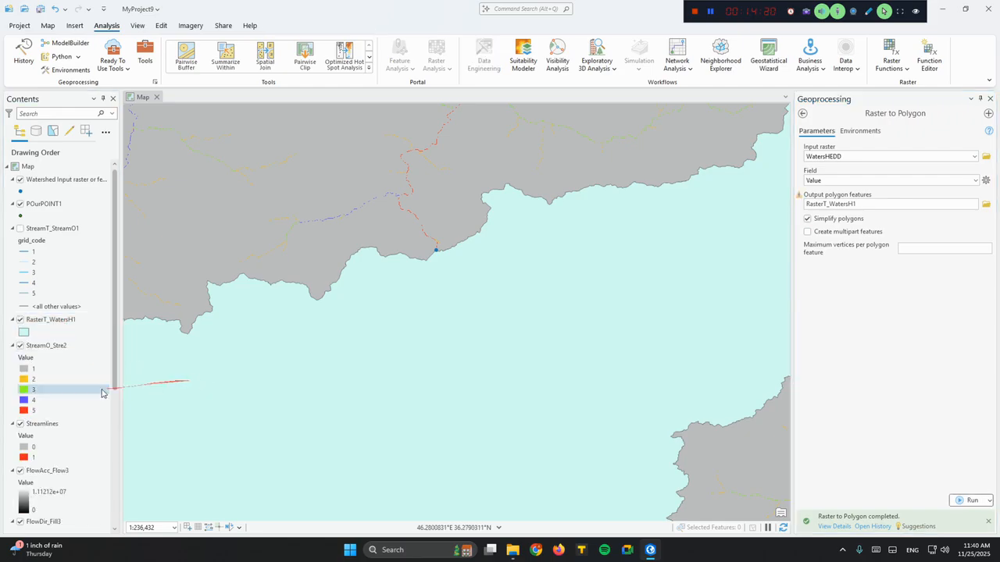
- Move the RasterT_WatersH1 polygon layer above StreamT_StreamO1 and turn the stream layer's visibility on
left_click_drag(62, 330, 71, 223)
left_click(22, 257)
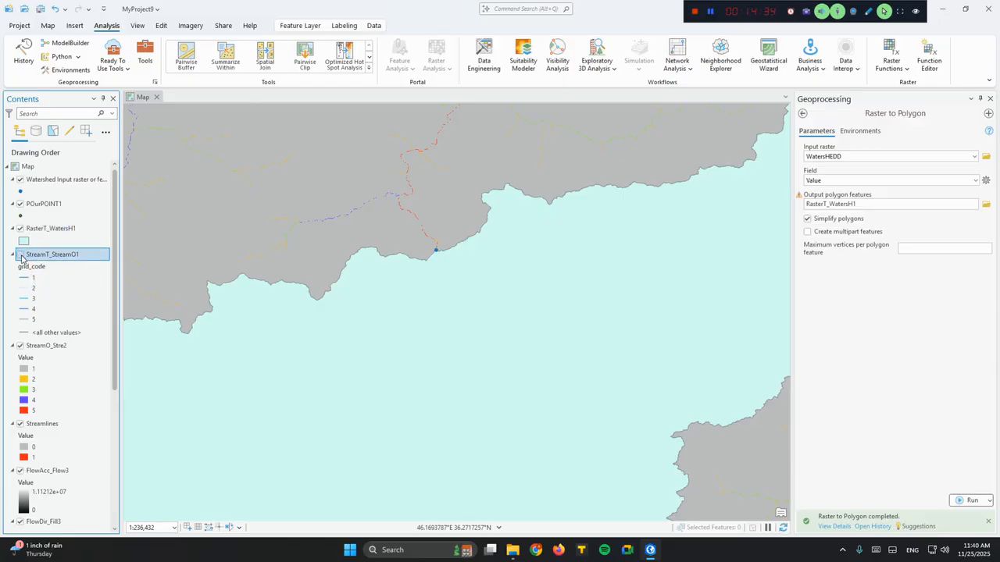
- Move the RasterT_WatersH1 polygon layer below StreamT_StreamO1, keeping both layers turned on
left_click(21, 255)
left_click(21, 255)
left_click_drag(57, 229, 50, 253)
left_click_drag(49, 316, 47, 320)
left_click(20, 228)
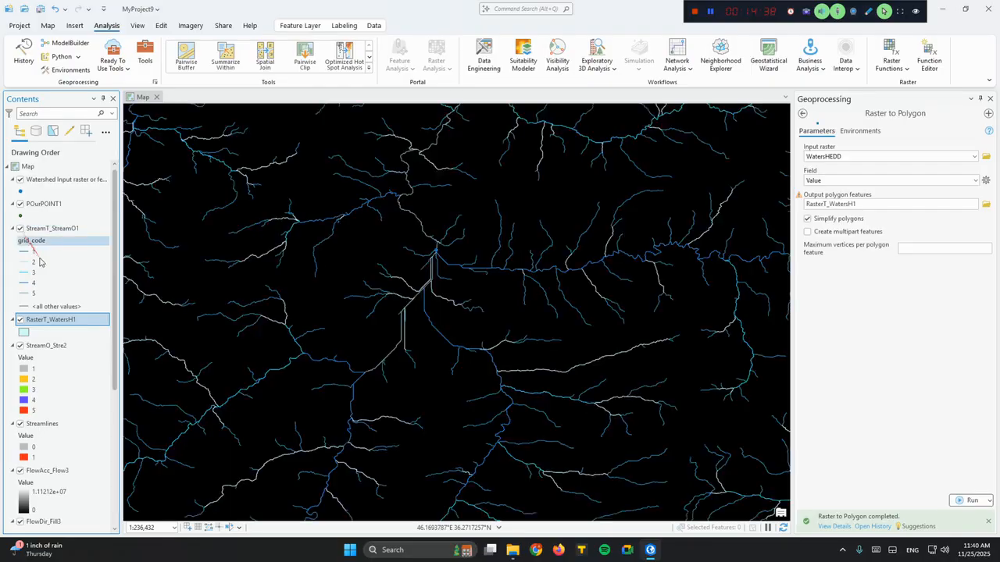
left_click_drag(359, 339, 405, 322)
- Remove the StreamO_Stre2, Streamlines, FlowAcc_Flow3, FlowDir_Fill3 and Fill_n36_e043 raster layers from the map
left_click(47, 345)
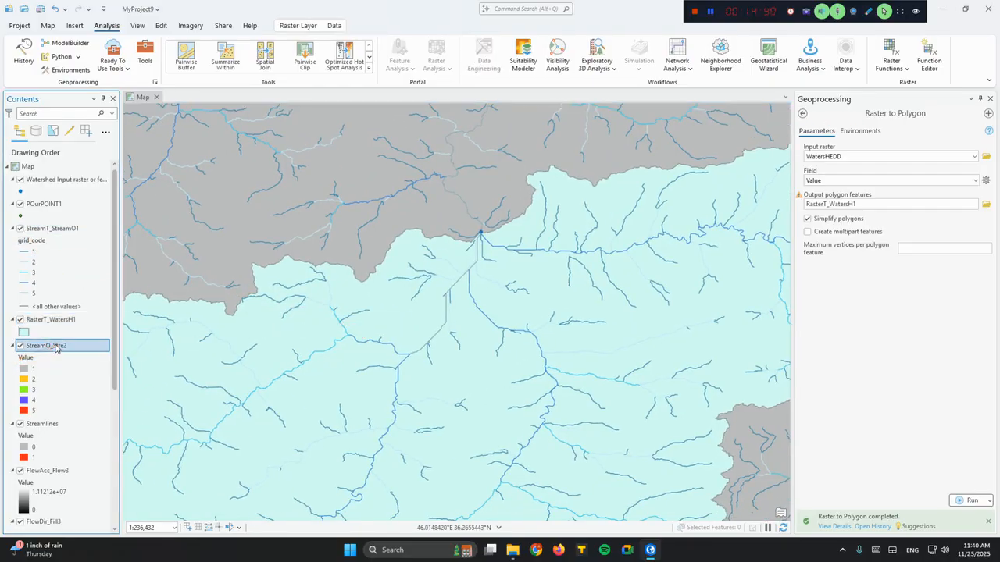
key("Delete")
left_click(48, 350)
key("Delete")
key("Delete")
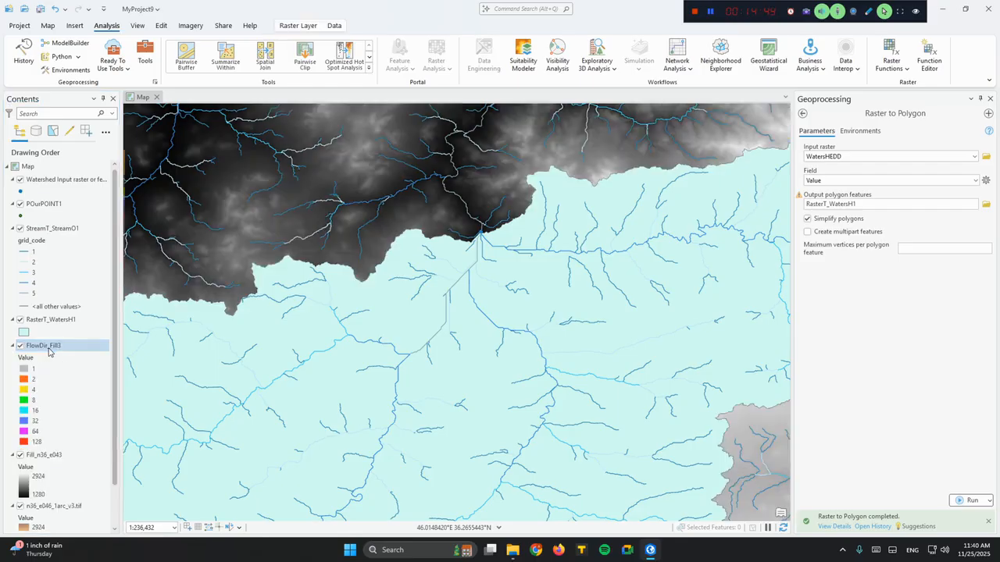
key("Delete")
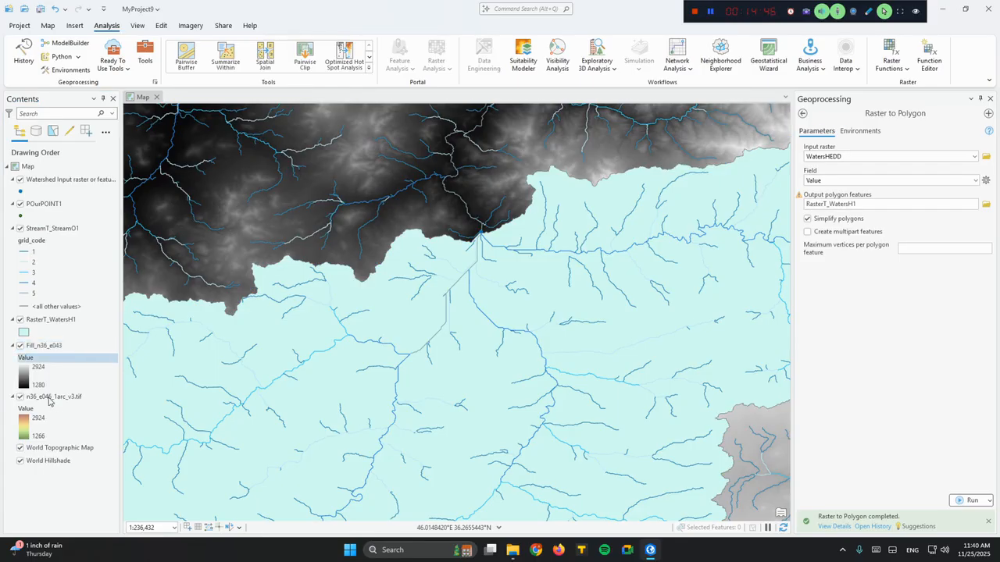
left_click(45, 357)
left_click(46, 346)
key("Delete")
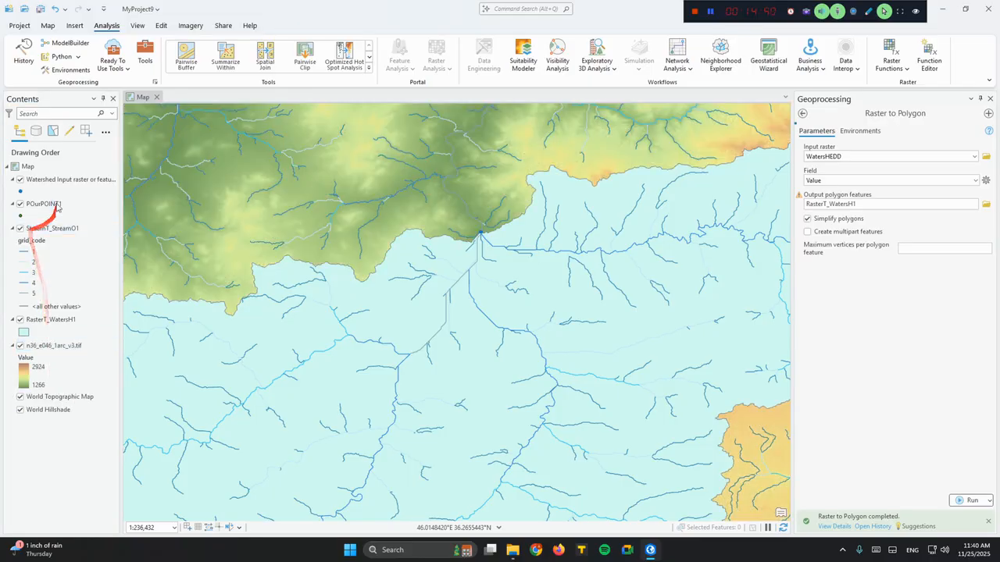
- Remove the POurPOINT1 and Watershed Input point layers from the map and close the Geoprocessing pane
left_click(54, 205)
key("Delete")
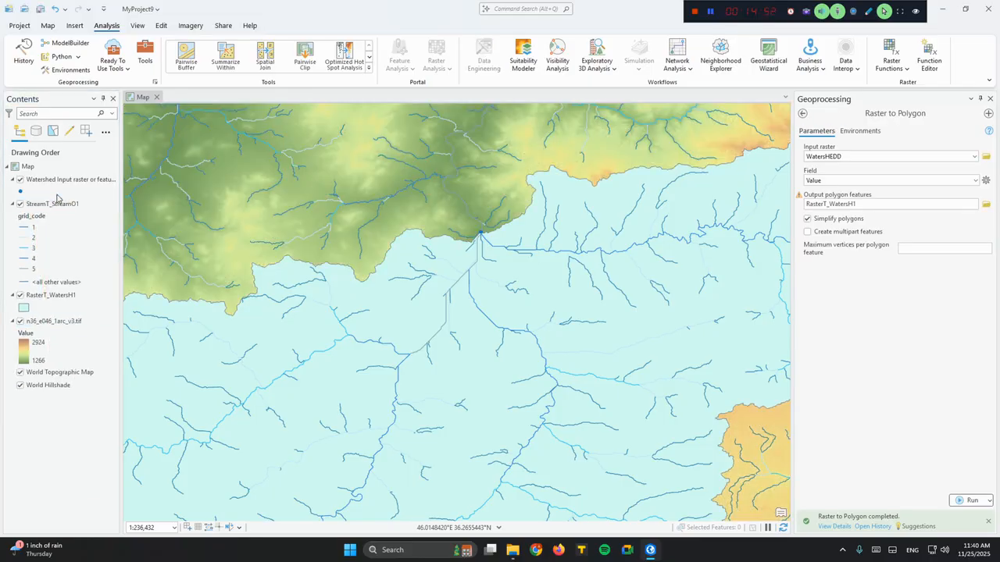
key("Delete")
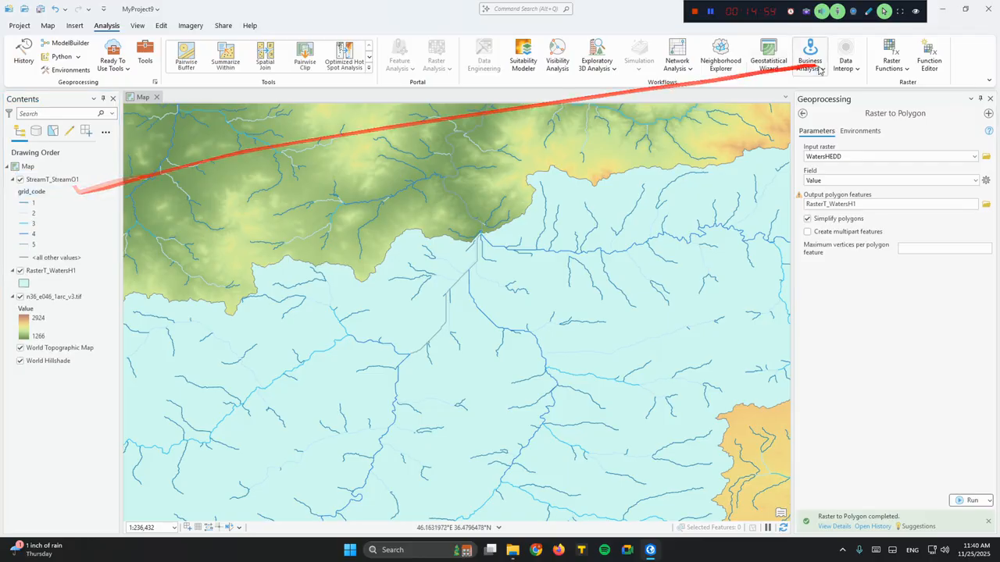
left_click(990, 98)
- Search the geoprocessing tools for "Clip" and open the Clip tool from Analysis Tools
scroll(709, 342, "down", 3)
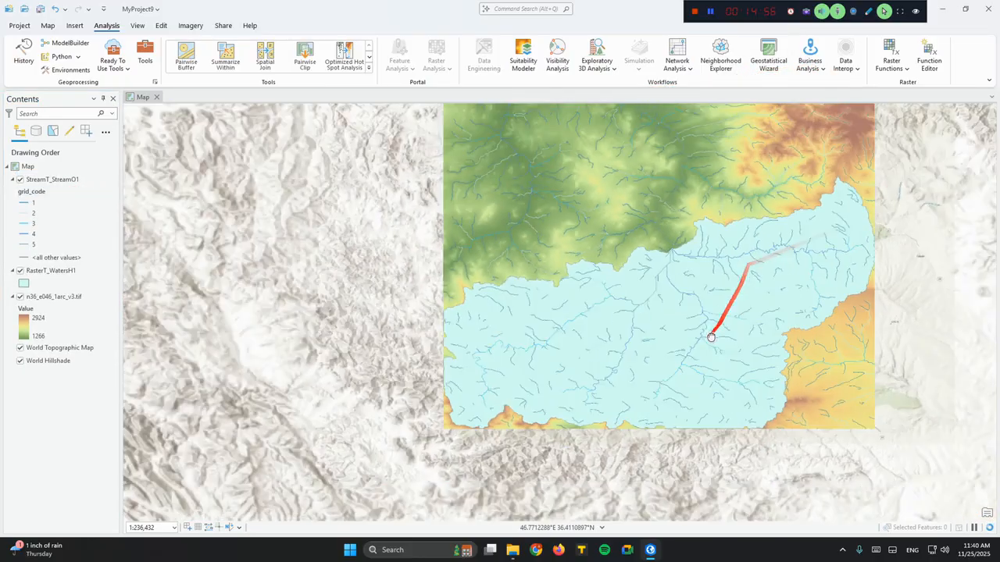
scroll(667, 248, "up", 2)
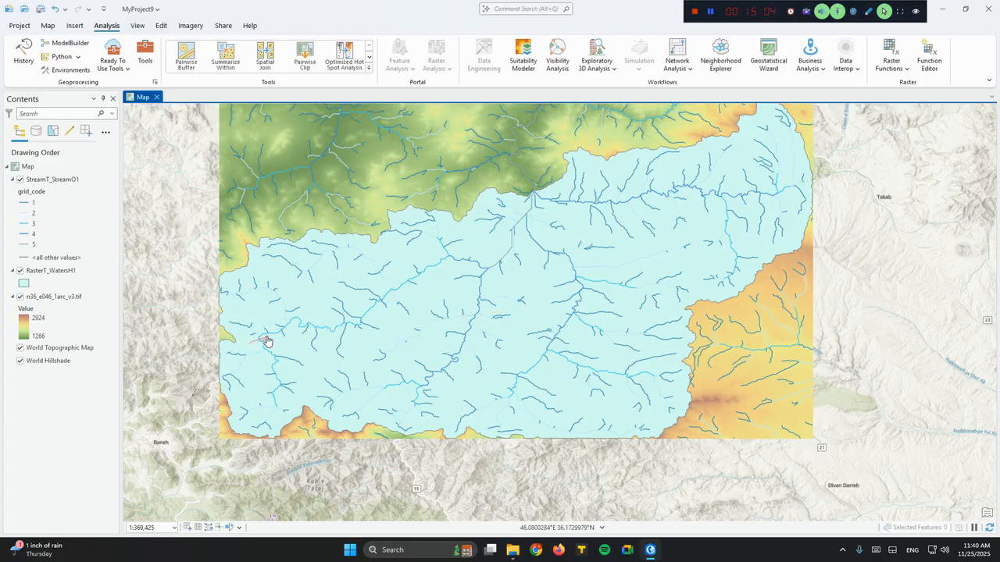
left_click_drag(534, 252, 528, 266)
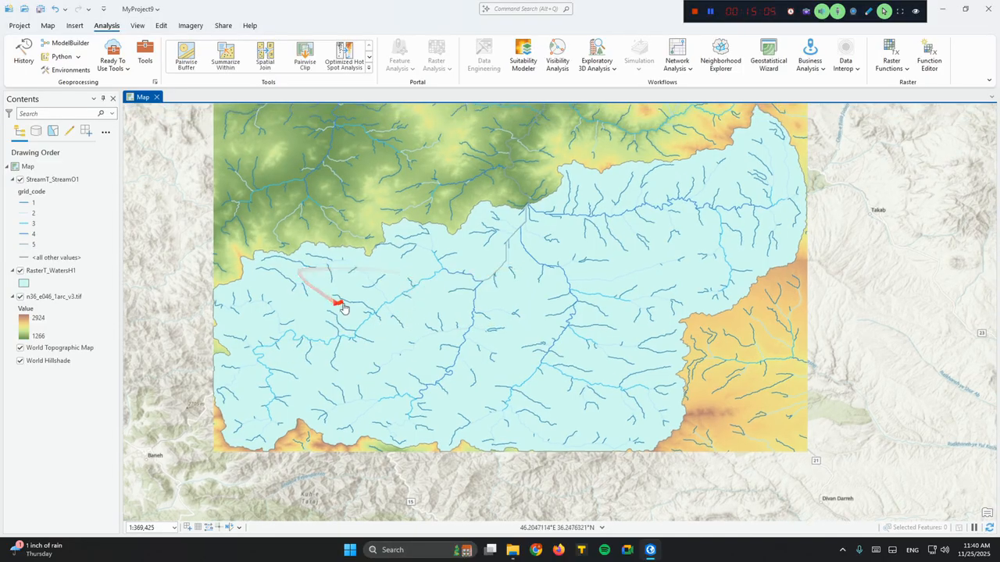
left_click_drag(466, 248, 461, 262)
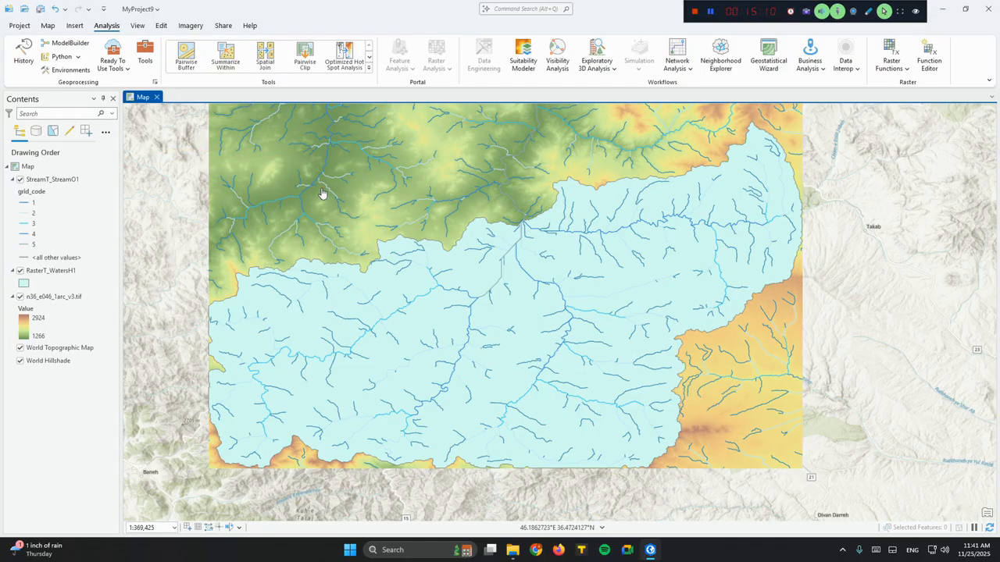
left_click(145, 55)
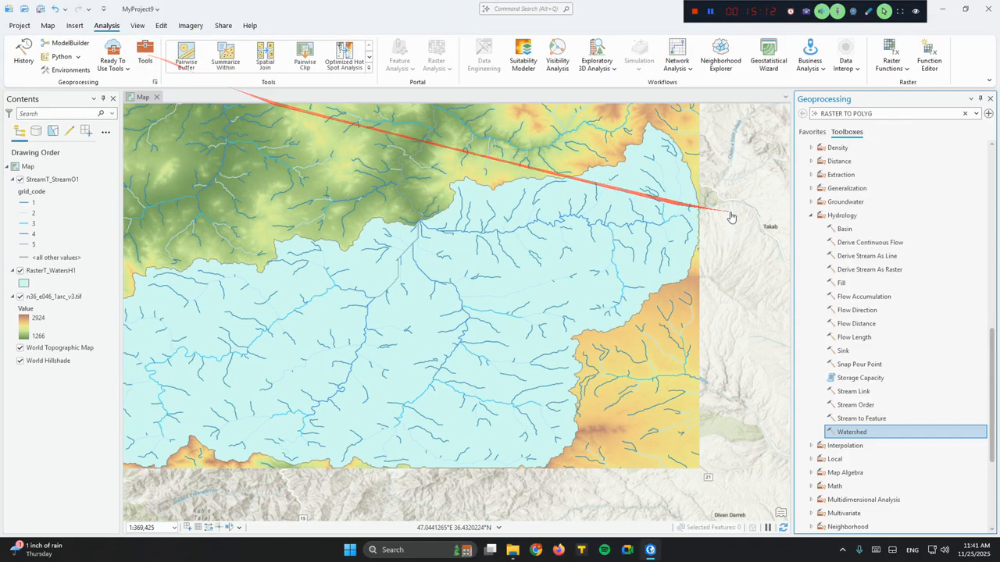
left_click_drag(910, 111, 739, 129)
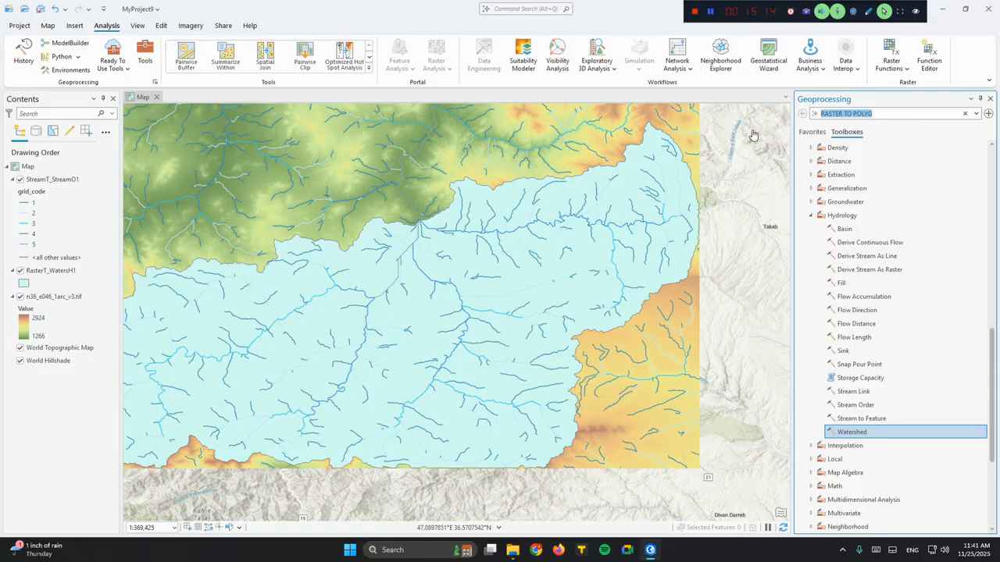
type("Clip")
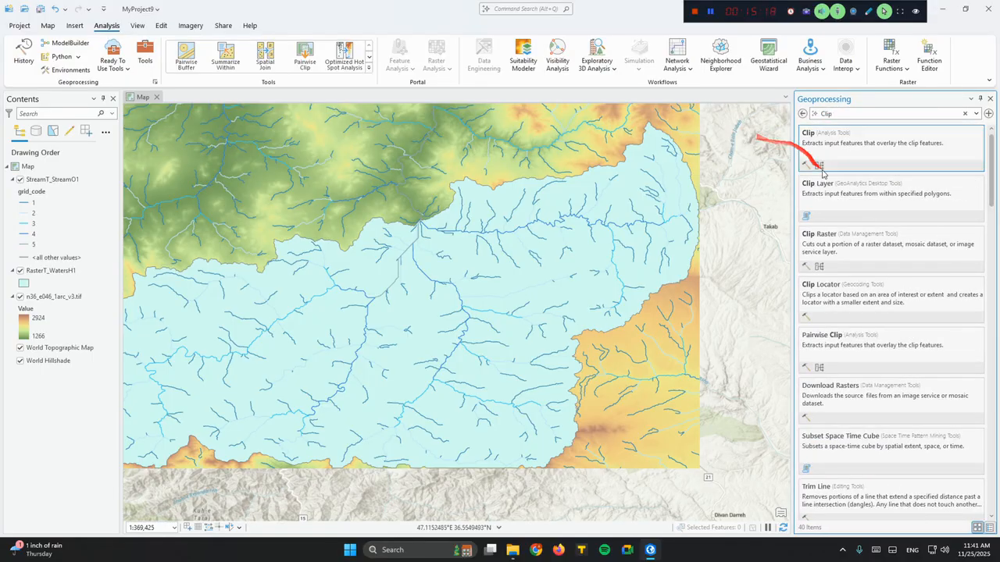
left_click(806, 148)
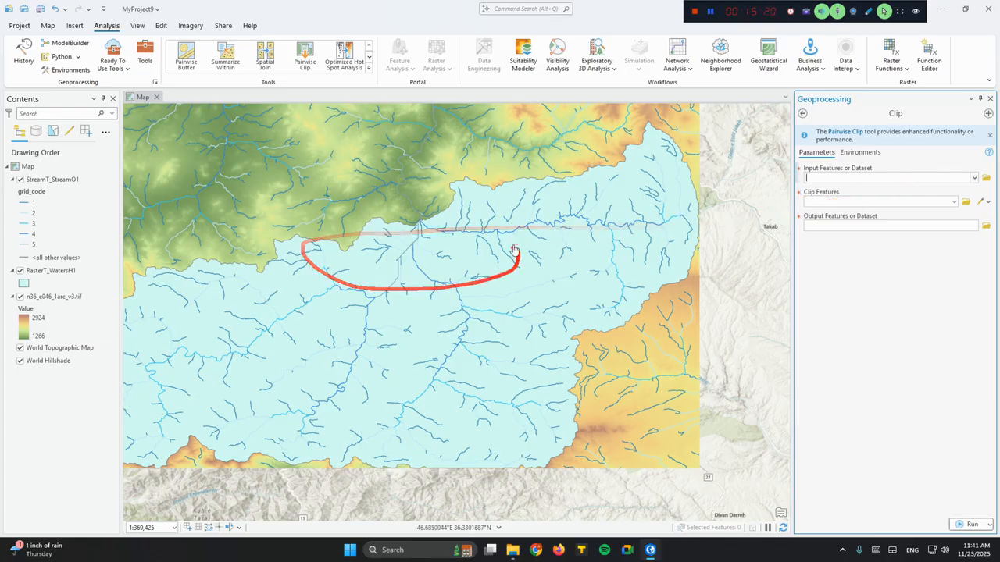
left_click(974, 179)
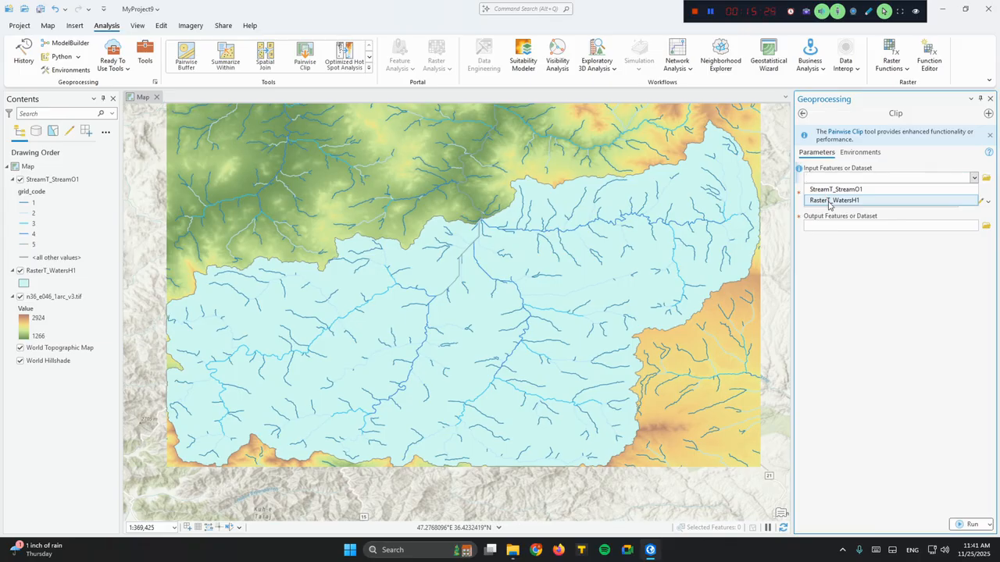
left_click(830, 200)
left_click(954, 203)
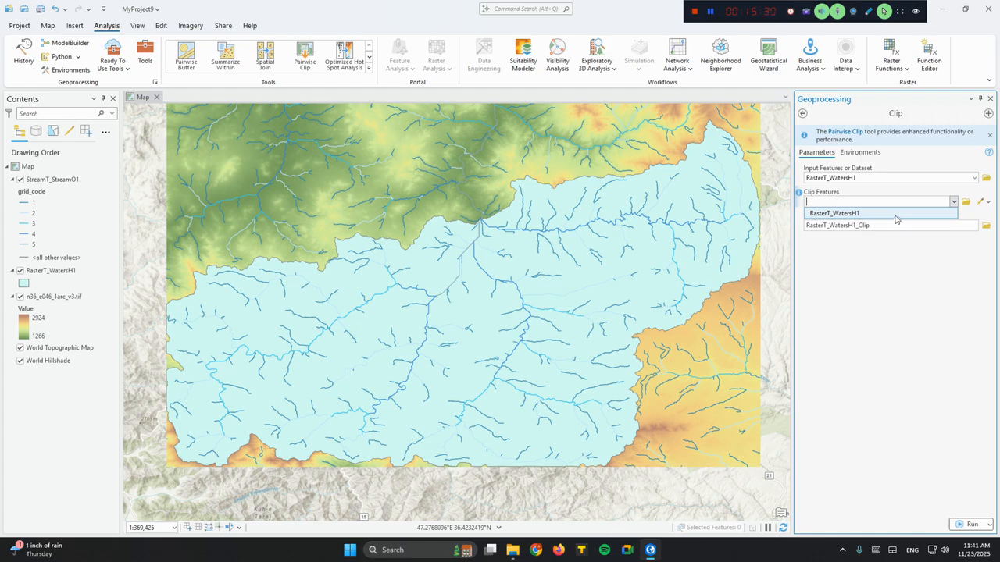
left_click(905, 200)
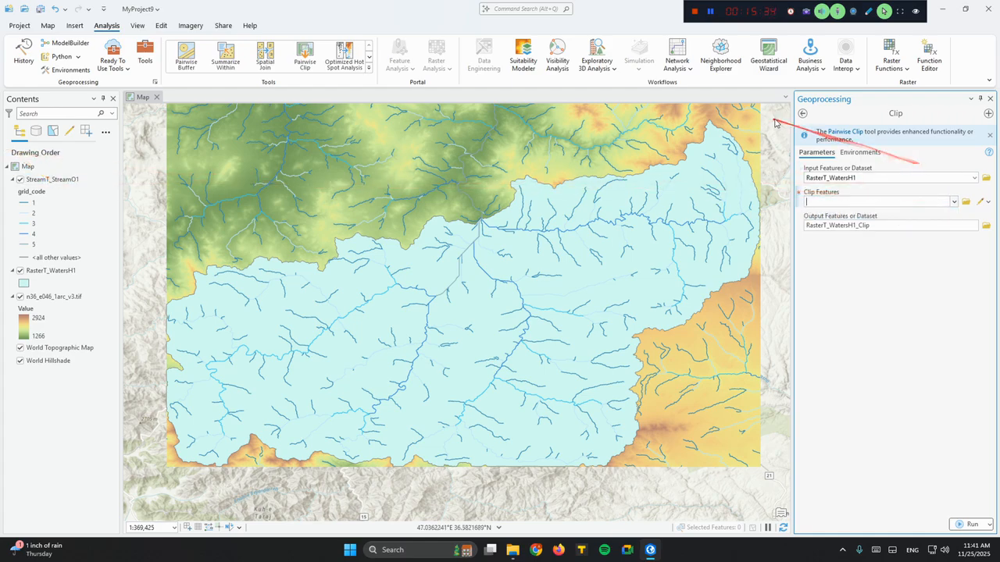
- Clip the StreamT_StreamO1 features with RasterT_WatersH1 as the clip features
left_click(975, 178)
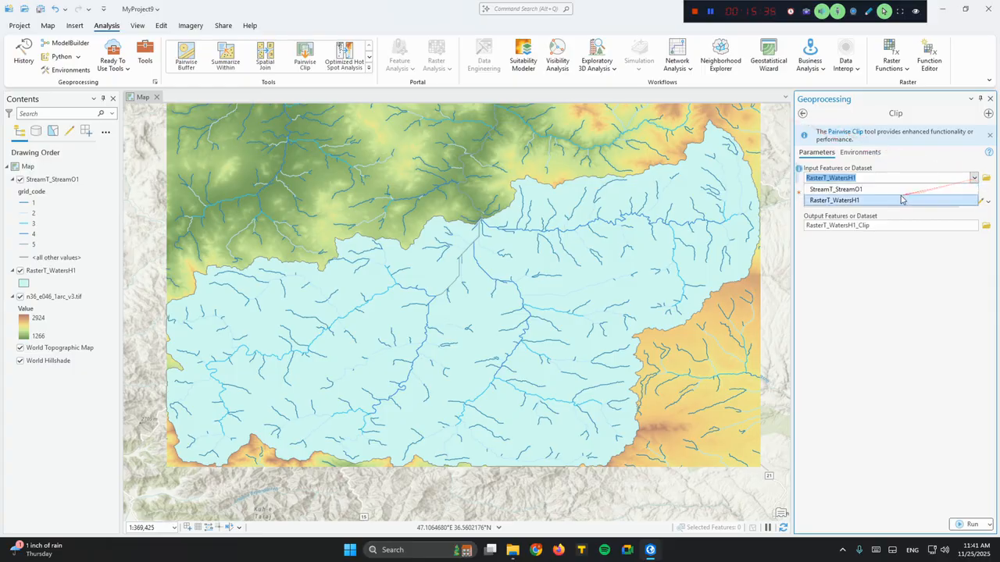
left_click(906, 194)
left_click(955, 202)
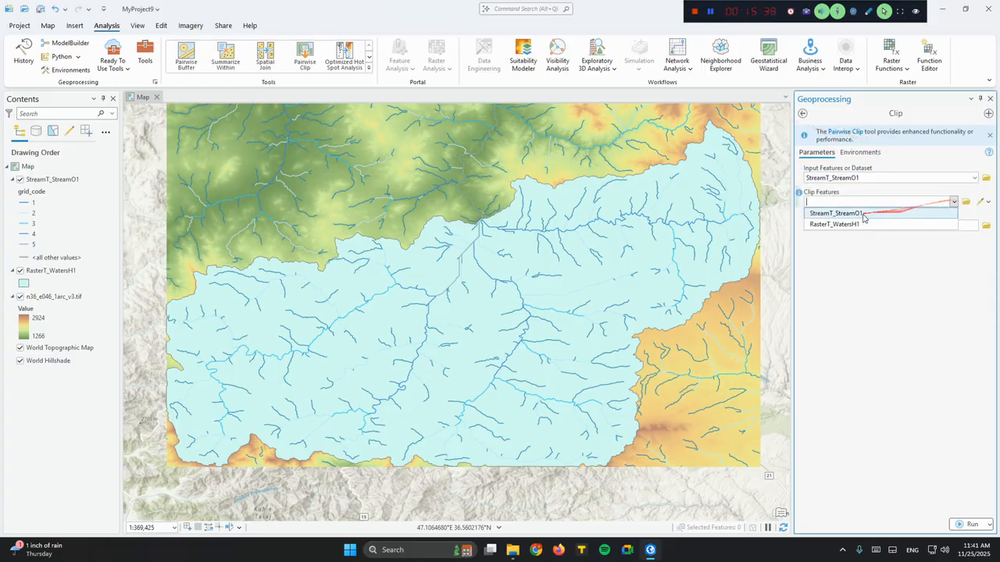
left_click(857, 222)
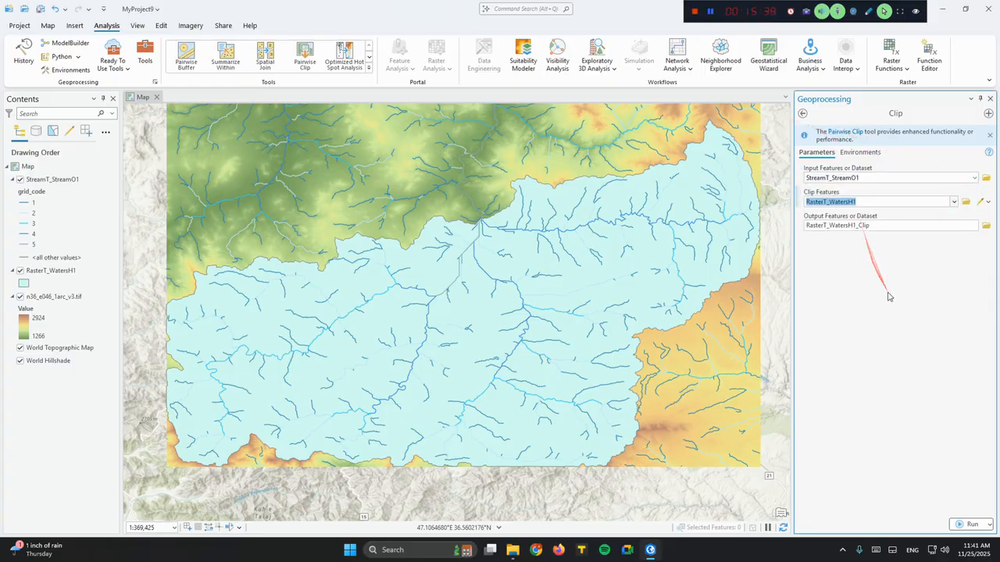
left_click(973, 524)
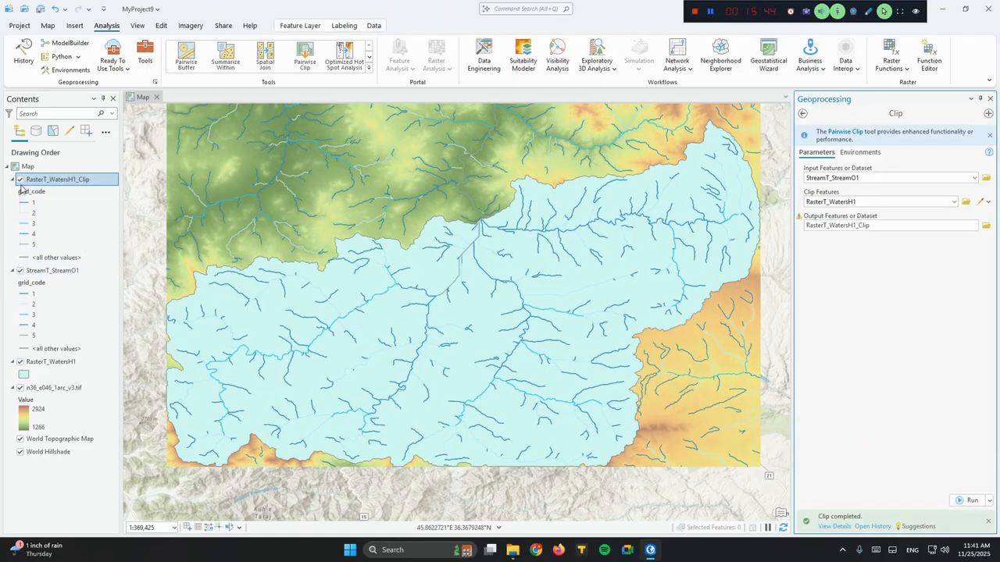
- Hide the unclipped StreamT_StreamO1 layer to check the clipped streams, and remove it from the map
left_click(20, 271)
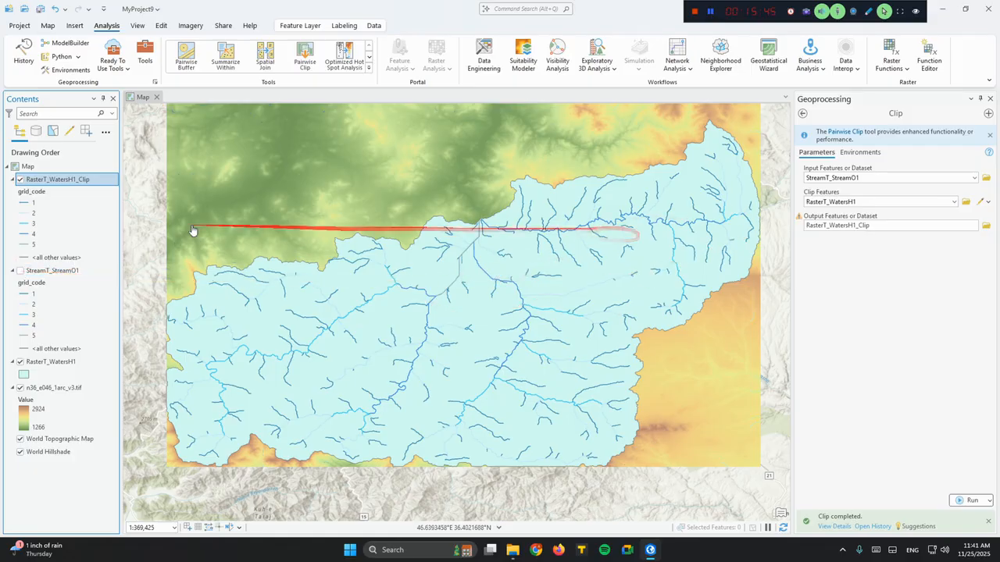
left_click(69, 270)
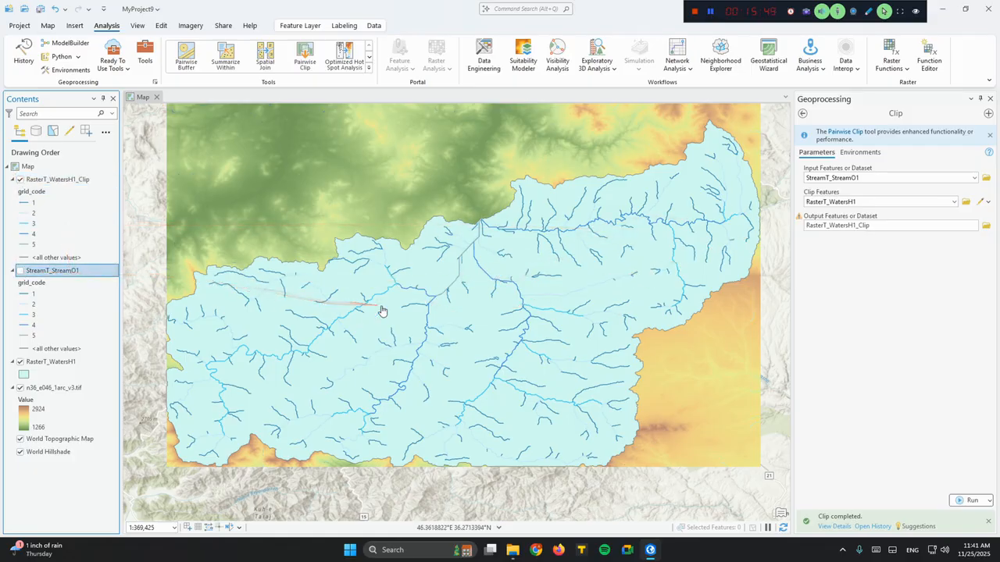
key("Delete")
- Search the geoprocessing tools for "raster clip" and open the Clip Raster tool
left_click(802, 114)
left_click_drag(903, 114, 701, 116)
type("ras")
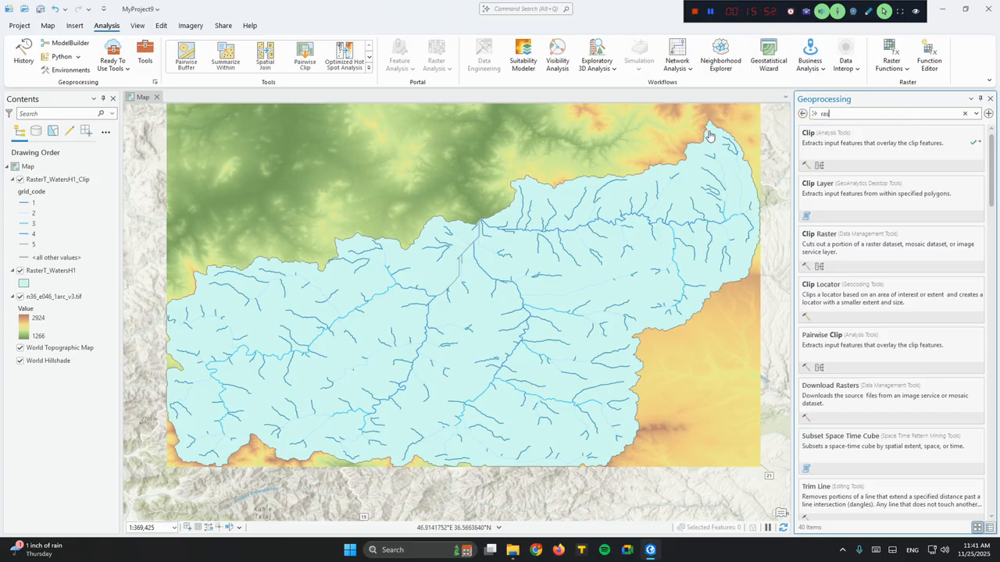
type("ter clip")
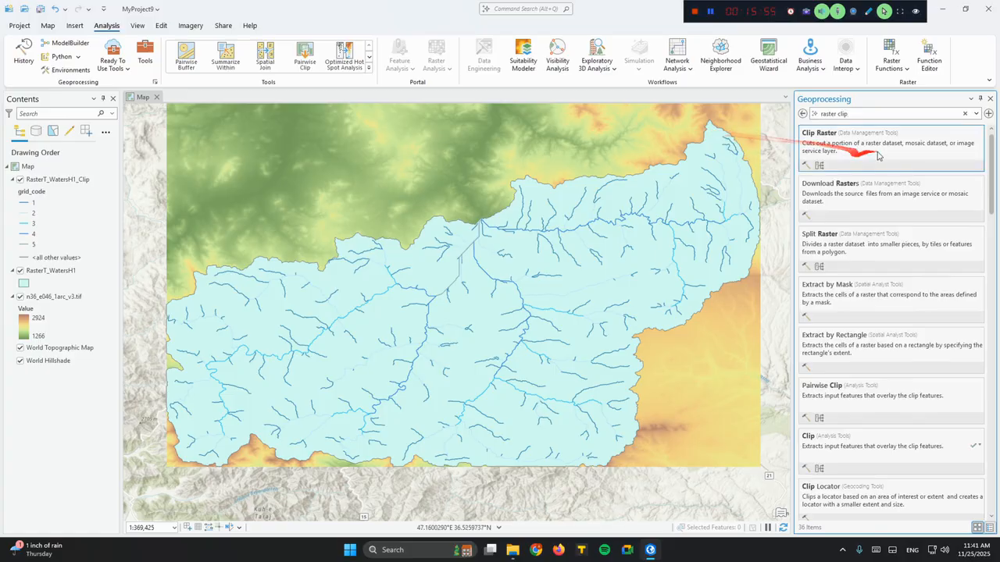
left_click(814, 138)
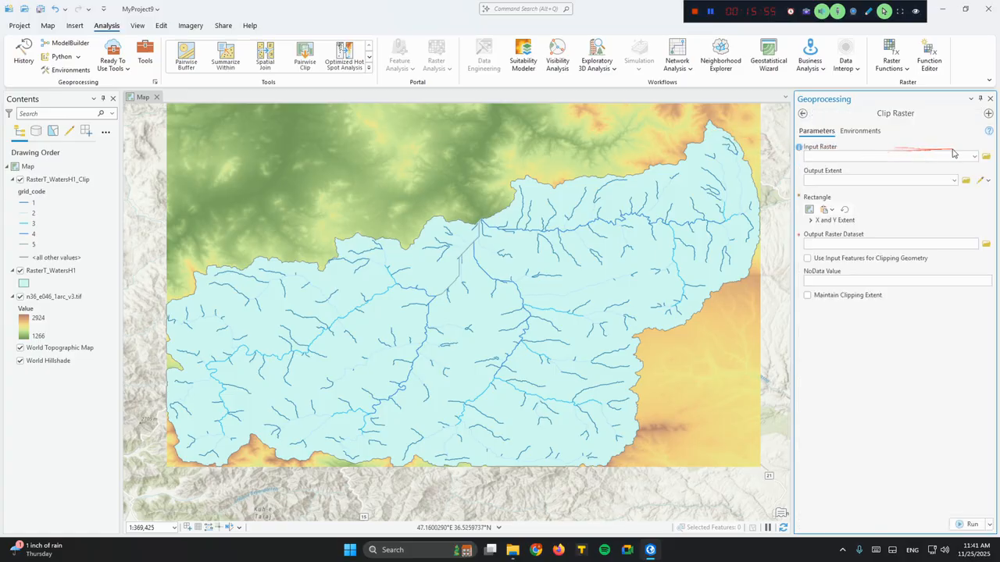
- Clip n36_e046_1arc_v3.tif to the RasterT_WatersH1 extent, using input features for clipping geometry, NoData value 0 and maintained clipping extent
left_click(974, 156)
left_click(852, 167)
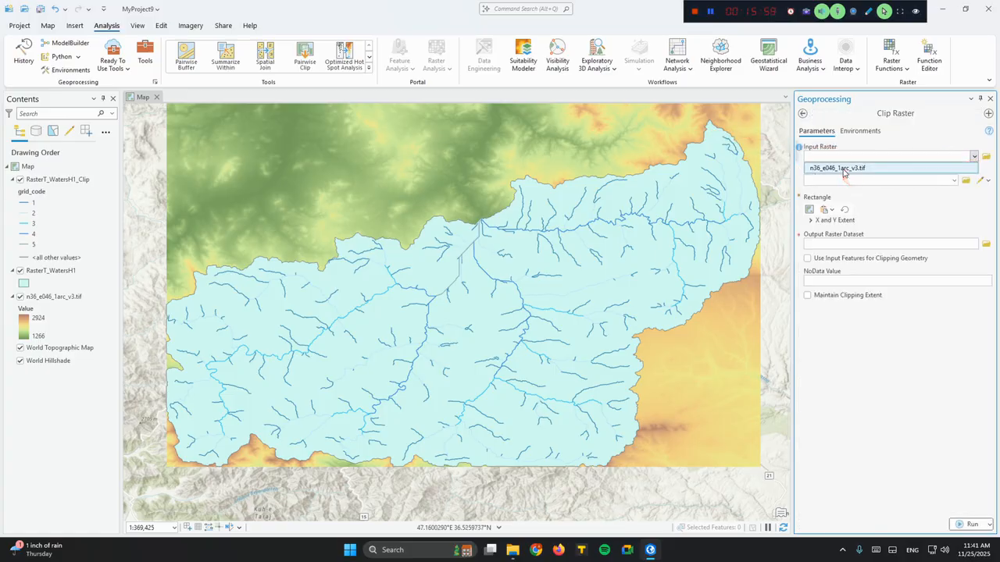
left_click(952, 181)
left_click(847, 192)
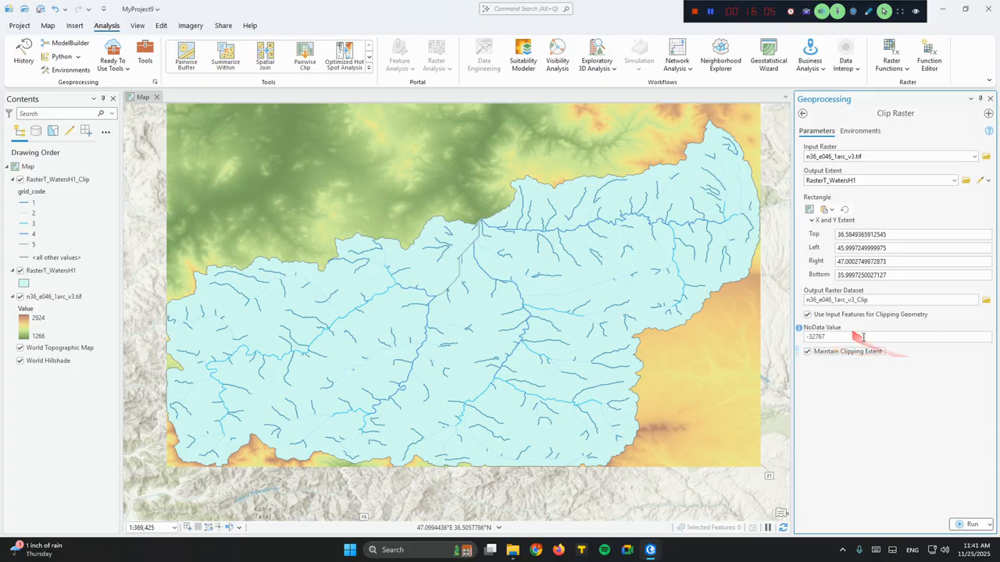
left_click_drag(821, 336, 759, 336)
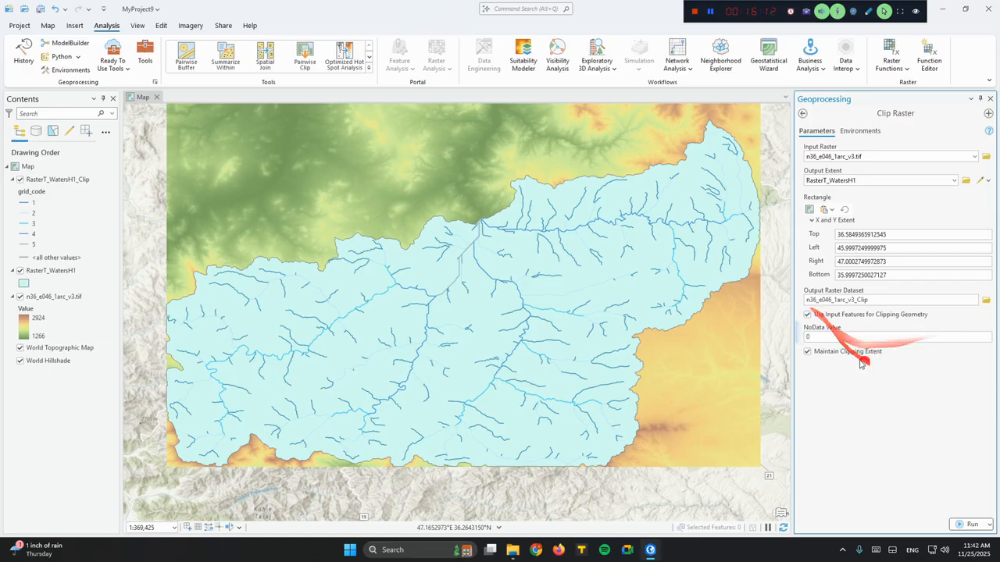
left_click(971, 525)
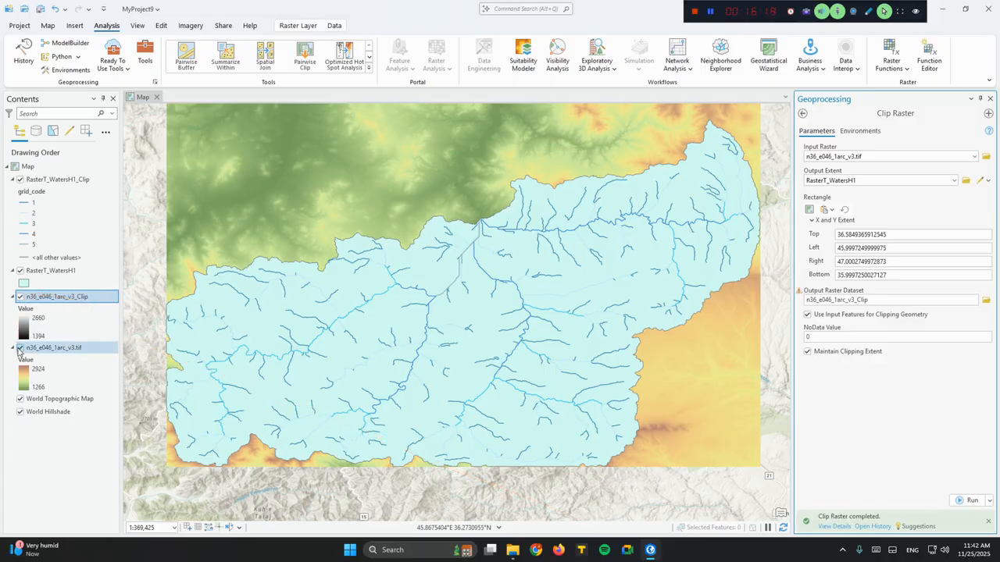
- Hide the original n36_e046_1arc_v3.tif, check the clipped DEM beneath the watershed polygon, and close the Geoprocessing pane
left_click(20, 349)
left_click(21, 270)
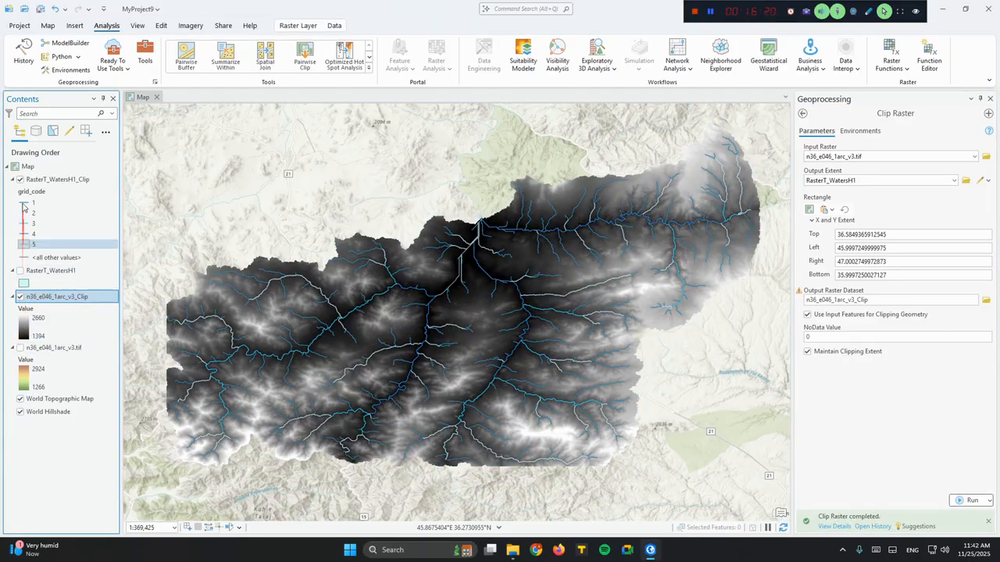
left_click(21, 270)
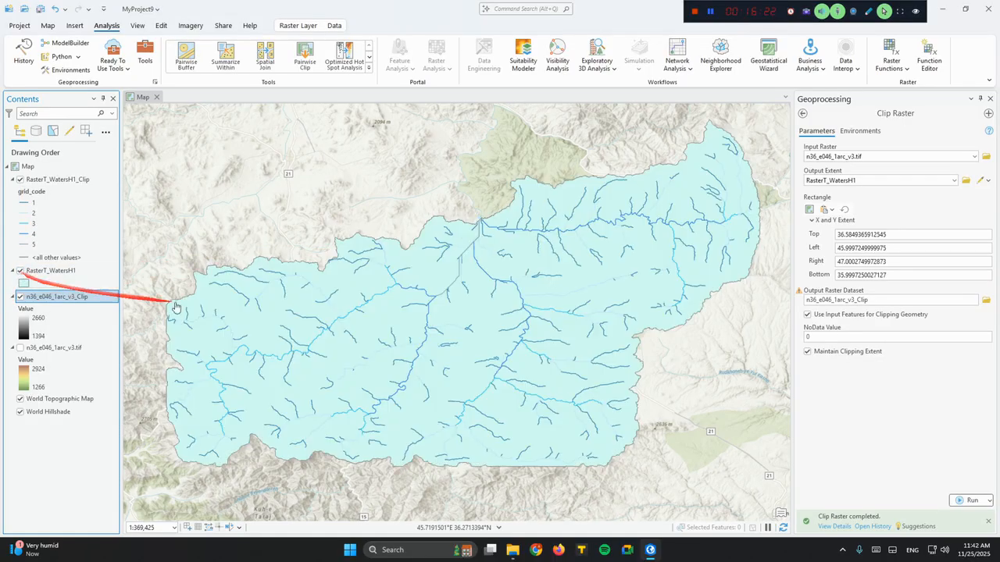
left_click(802, 113)
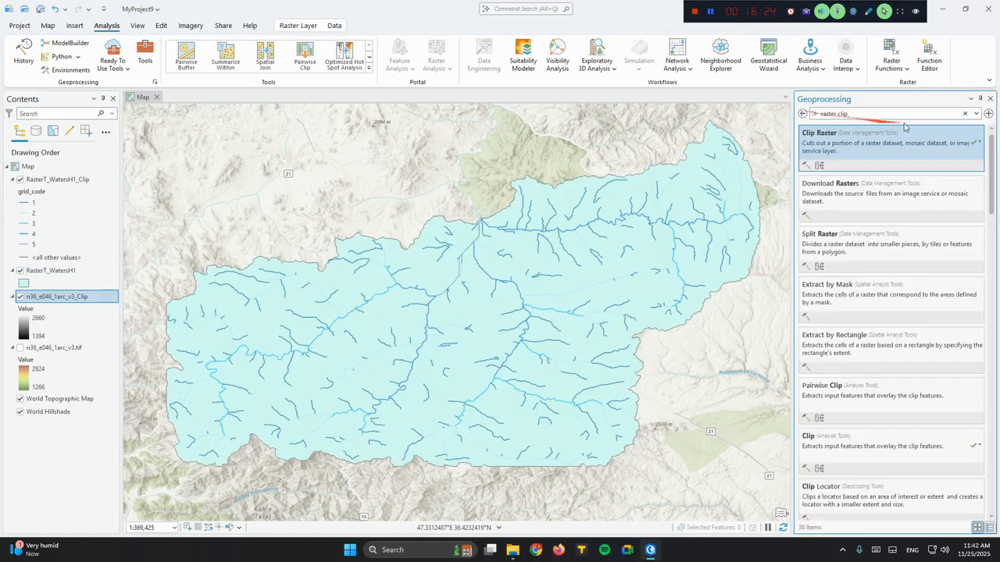
left_click(989, 99)
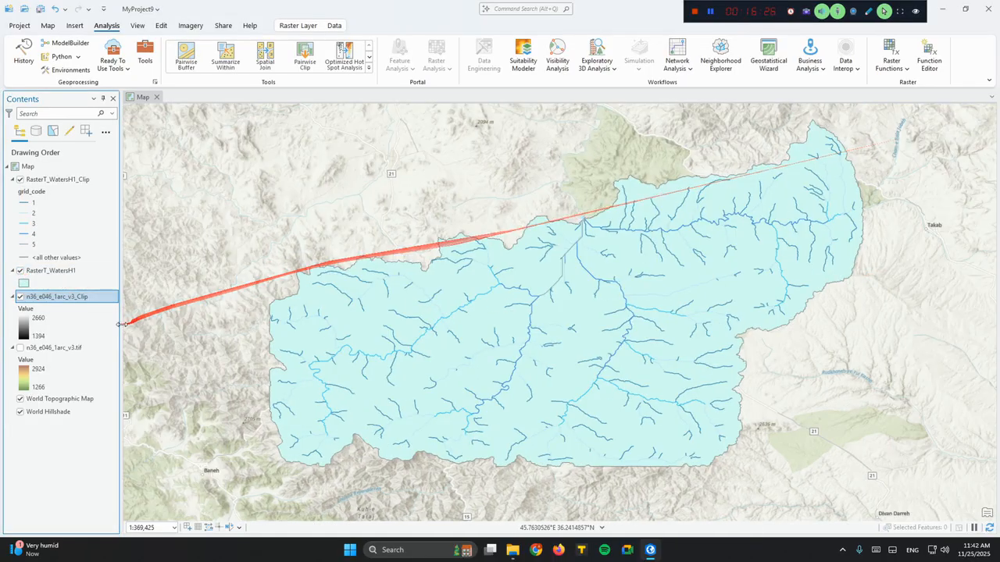
- Remove the original n36_e046_1arc_v3.tif from the map and apply the Elevation #5 color scheme to the clipped DEM
left_click(87, 348)
key("Delete")
right_click(68, 297)
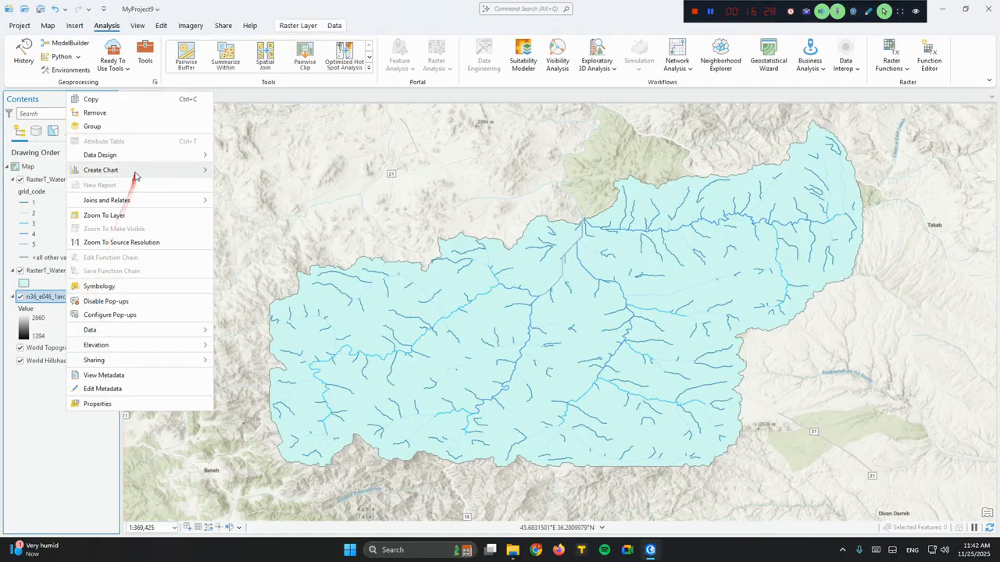
left_click(124, 287)
left_click(78, 87)
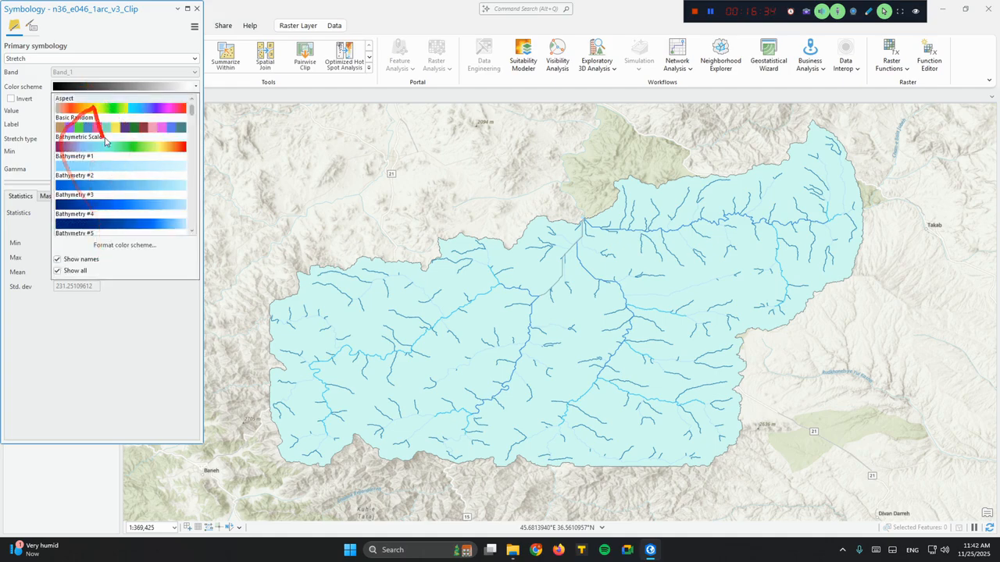
scroll(109, 179, "down", 10)
scroll(117, 174, "up", 3)
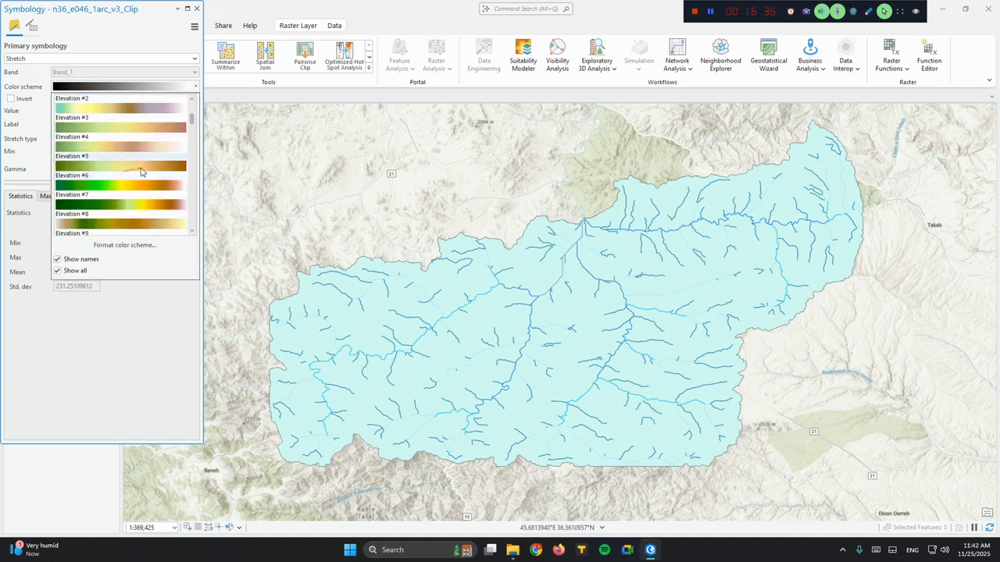
left_click(140, 169)
left_click(197, 8)
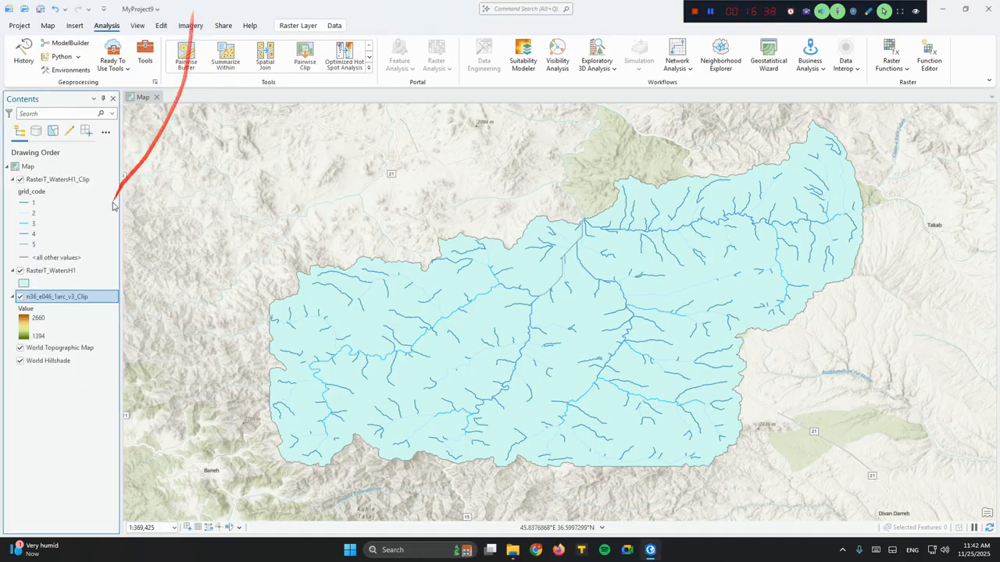
- Vary the RasterT_WatersH1 polygon's transparency by the gridcode field, with 40% for high values and 80% for low values
right_click(54, 274)
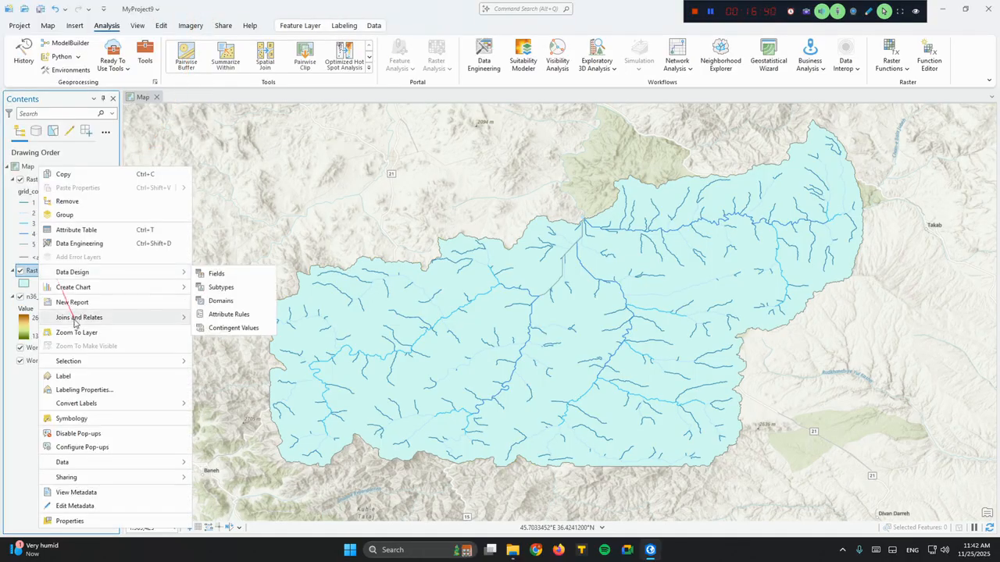
left_click(71, 419)
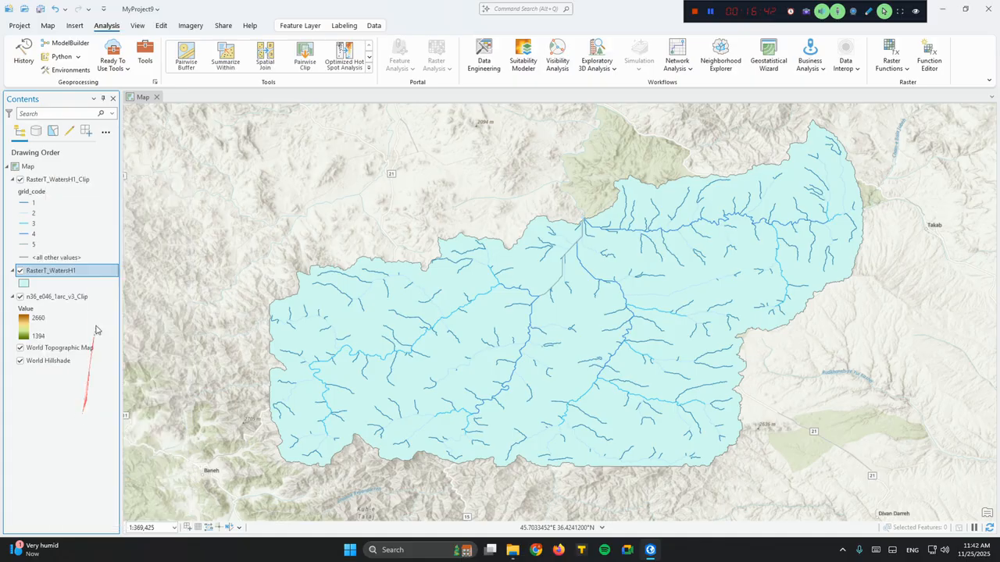
left_click(35, 28)
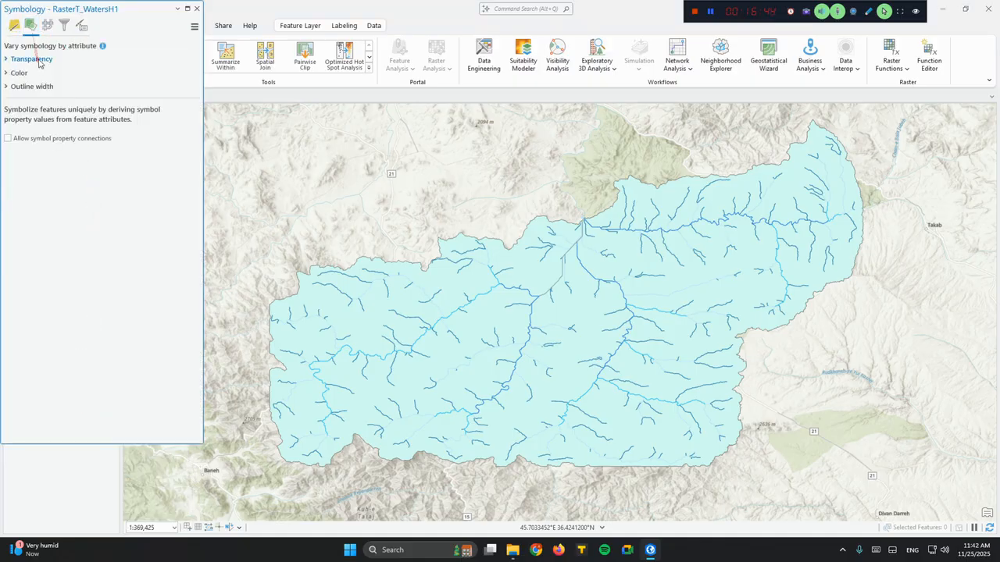
left_click(38, 60)
left_click(53, 74)
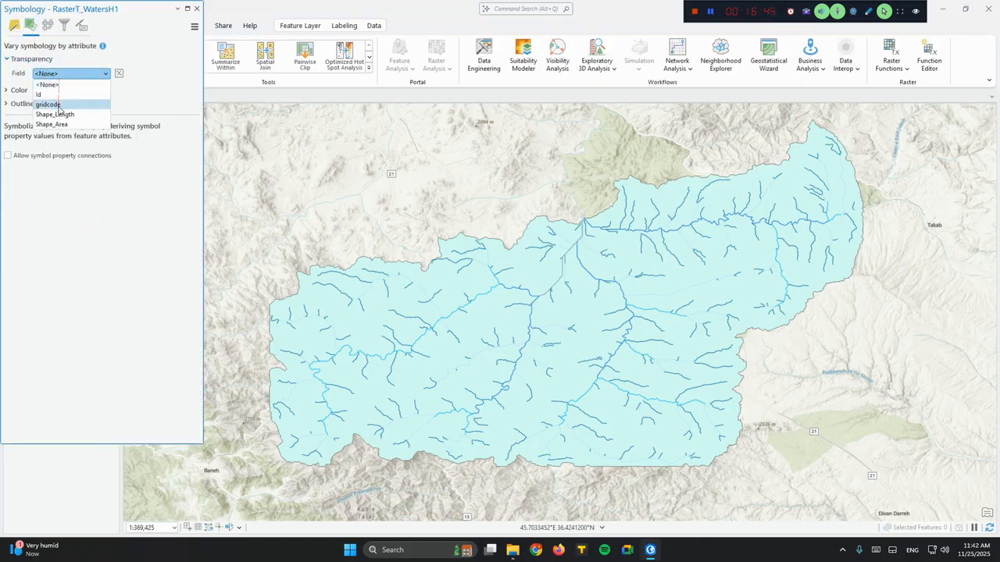
left_click(62, 93)
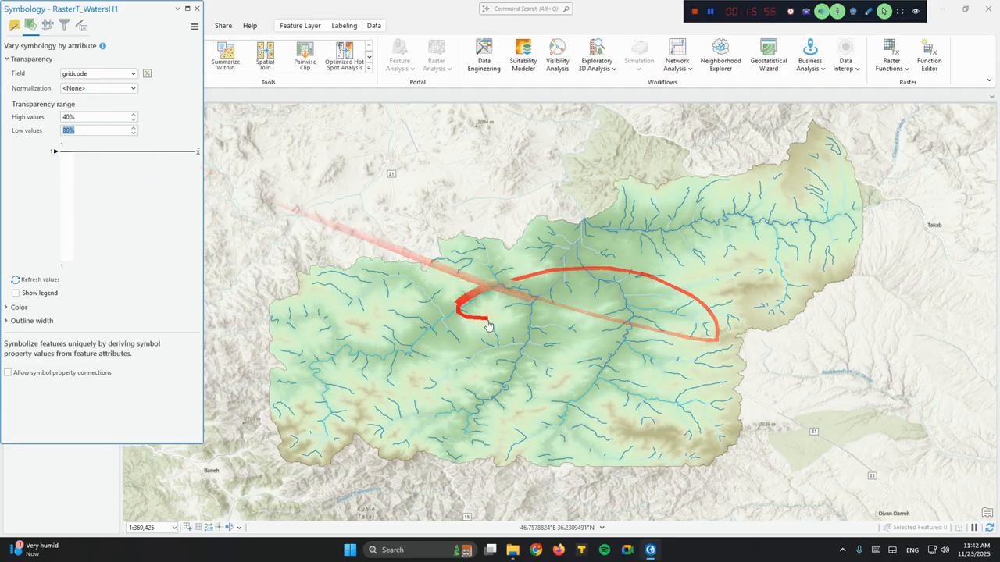
left_click(196, 8)
- Hide the RasterT_WatersH1 polygon and both basemap layers, World Topographic Map and World Hillshade, leaving the clipped DEM and streams visible
left_click(20, 271)
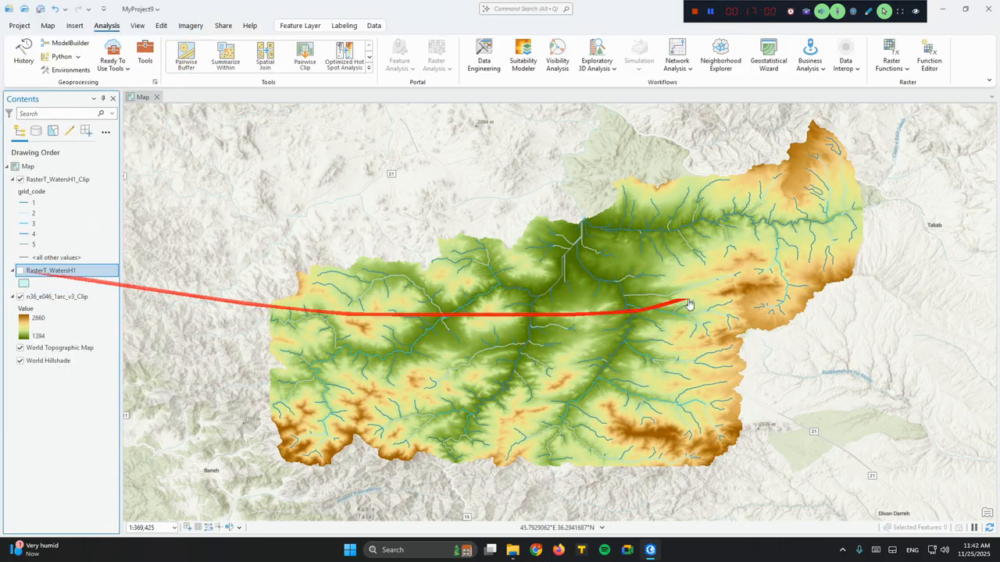
right_click(65, 300)
left_click(36, 406)
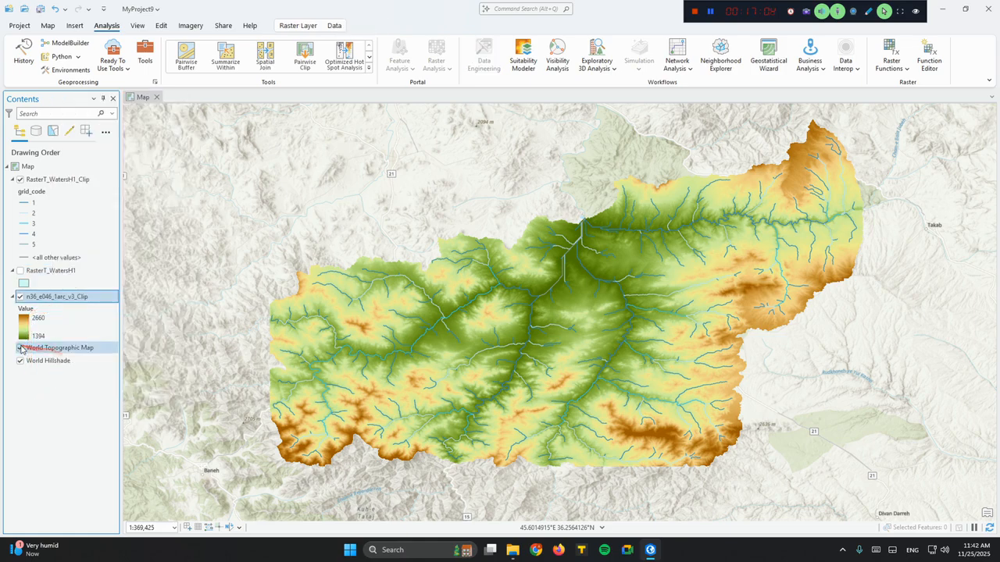
left_click_drag(525, 355, 458, 349)
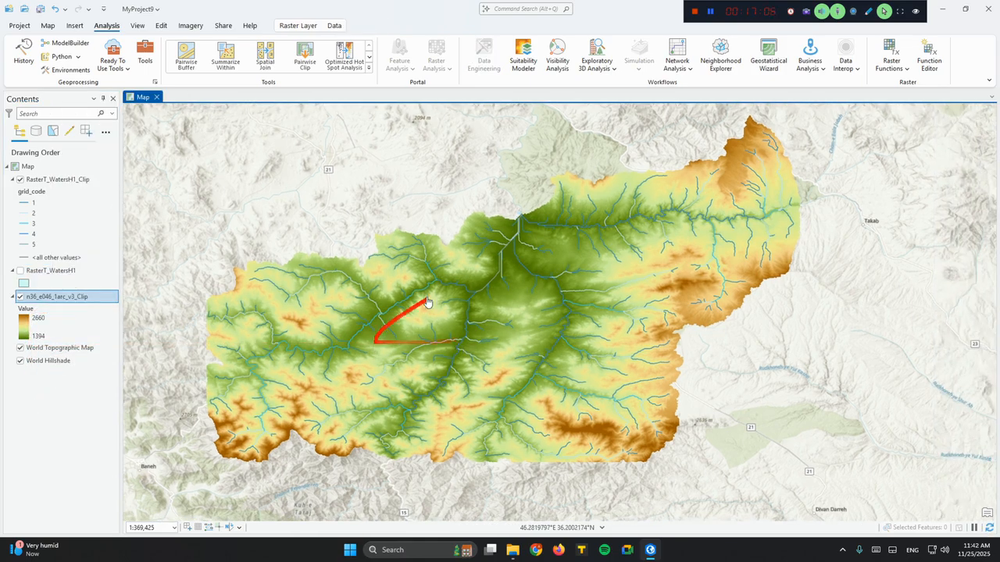
left_click(21, 348)
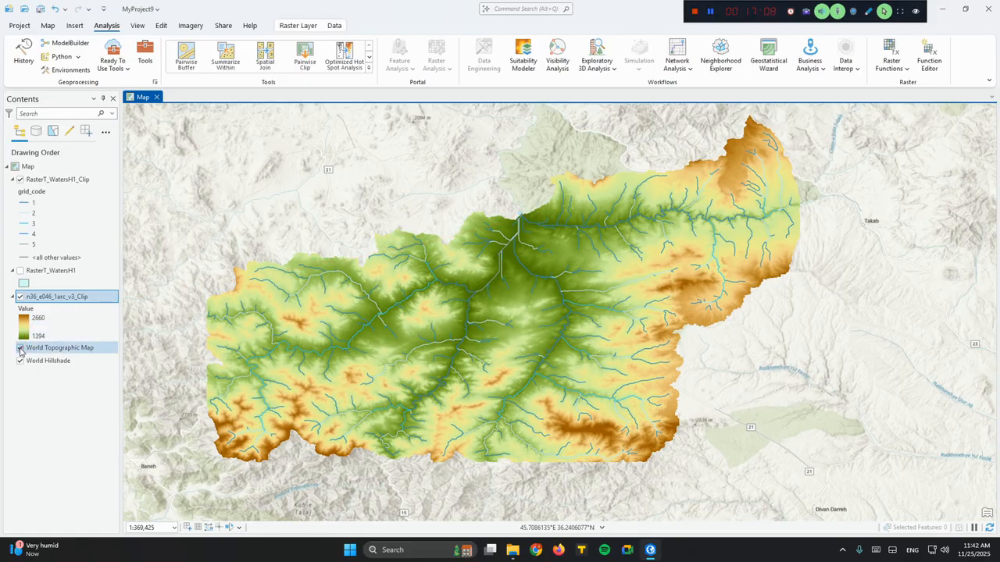
left_click(20, 361)
left_click_drag(335, 320, 338, 328)
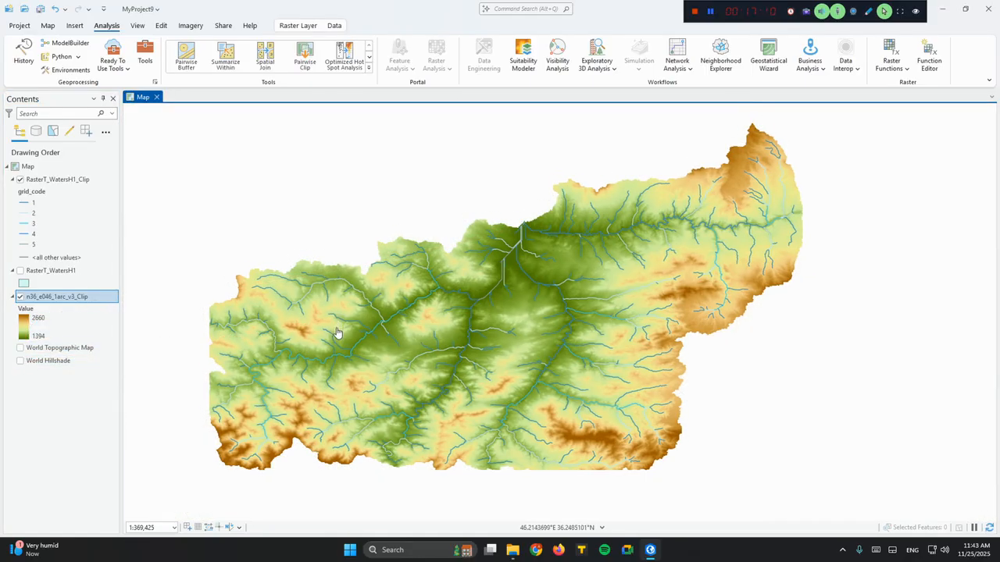
scroll(524, 422, "up", 2)
scroll(463, 368, "down", 2)
left_click_drag(470, 360, 495, 372)
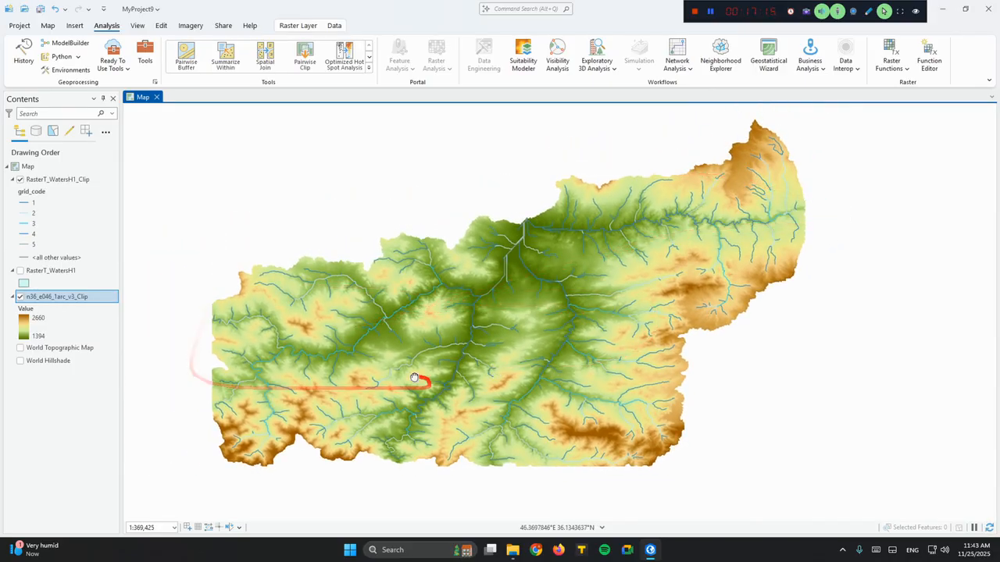
left_click_drag(417, 379, 403, 373)
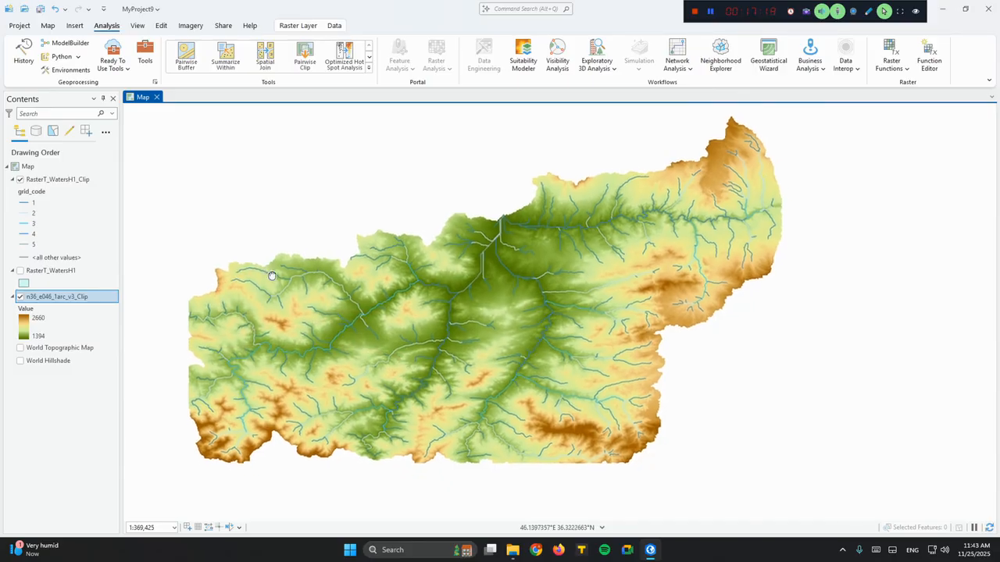
- Create a bookmark of the current map view with the clipped DEM and streams, and check it in the bookmark list
left_click(48, 26)
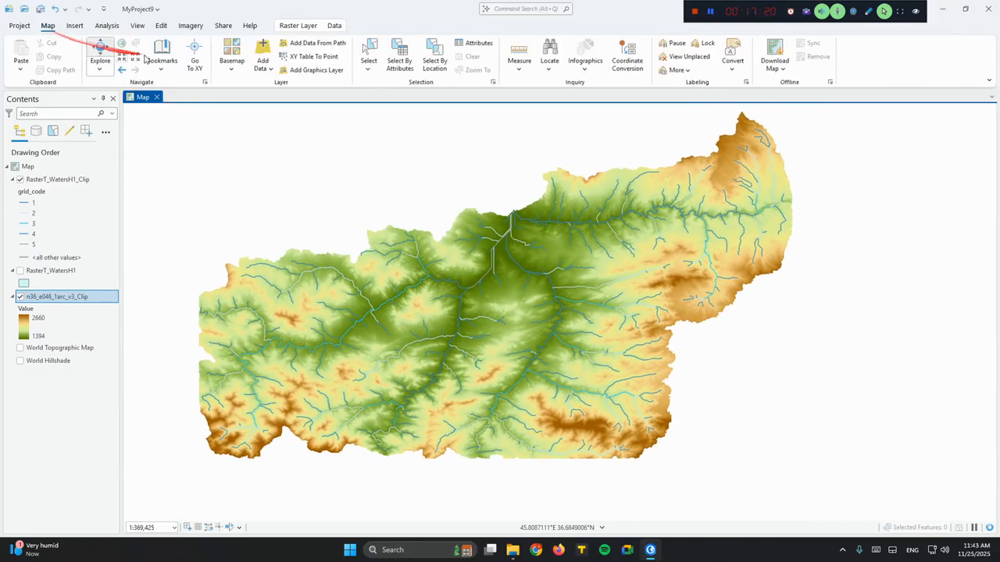
left_click(232, 63)
left_click(225, 69)
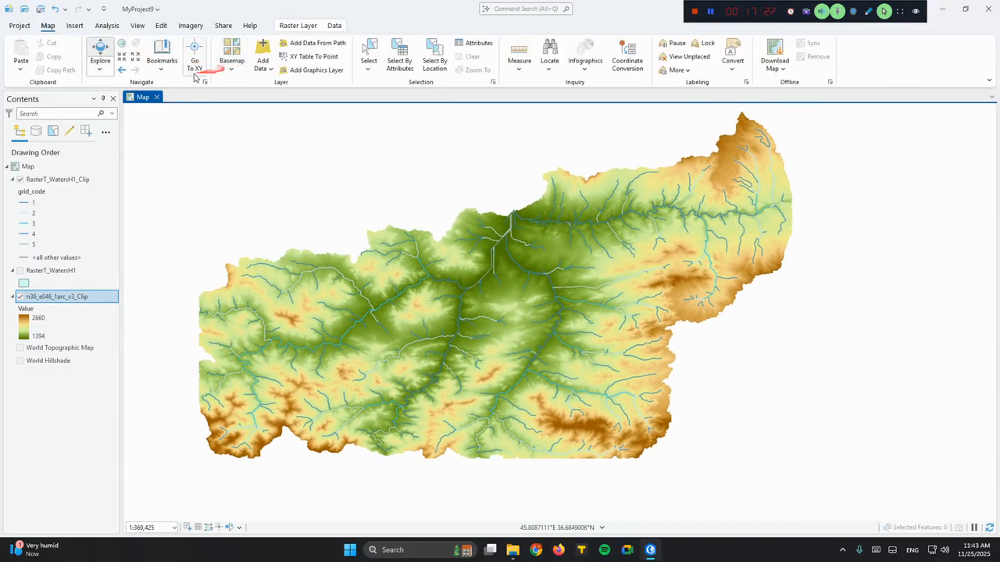
left_click(162, 70)
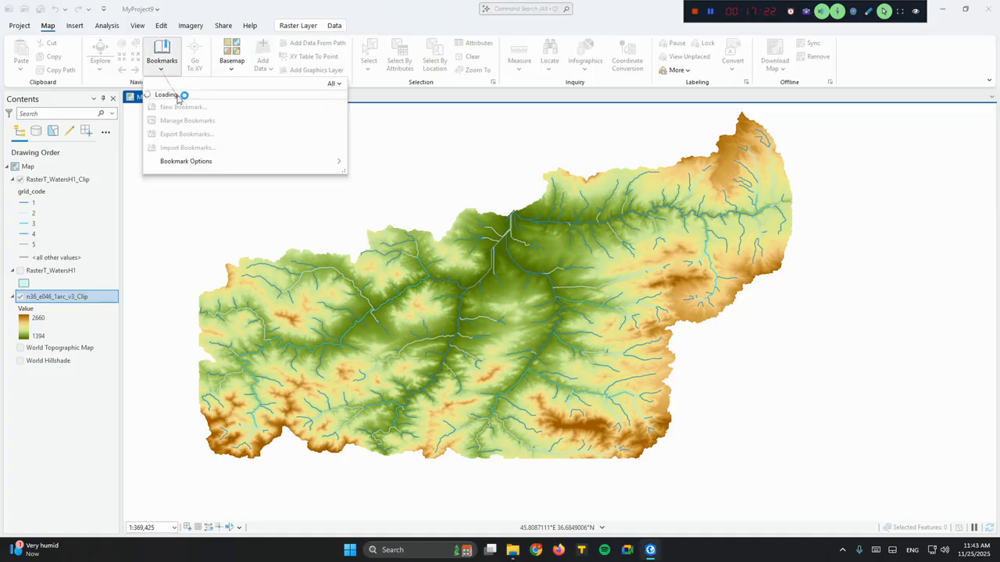
left_click(710, 11)
left_click(160, 71)
left_click(168, 104)
left_click(533, 321)
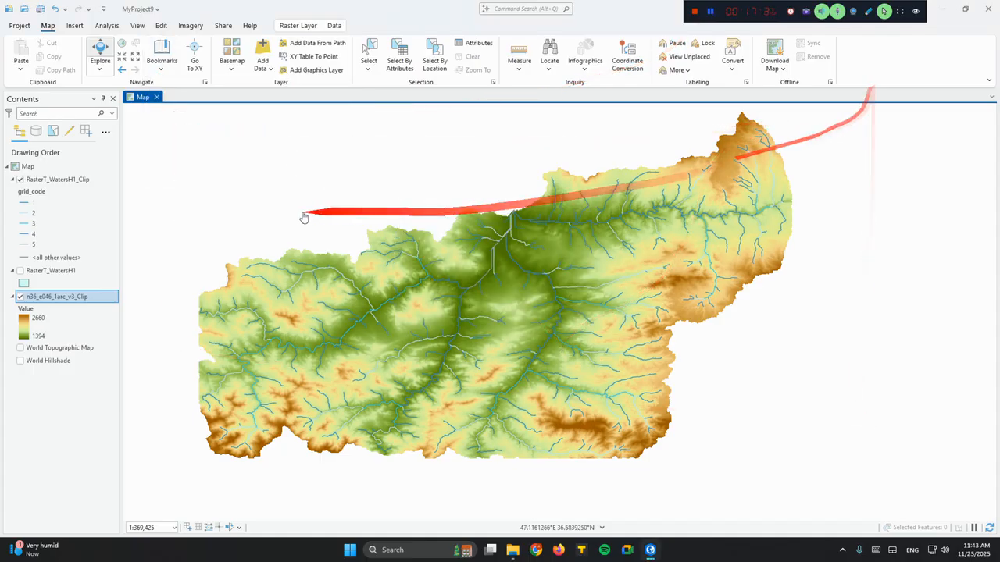
left_click(162, 60)
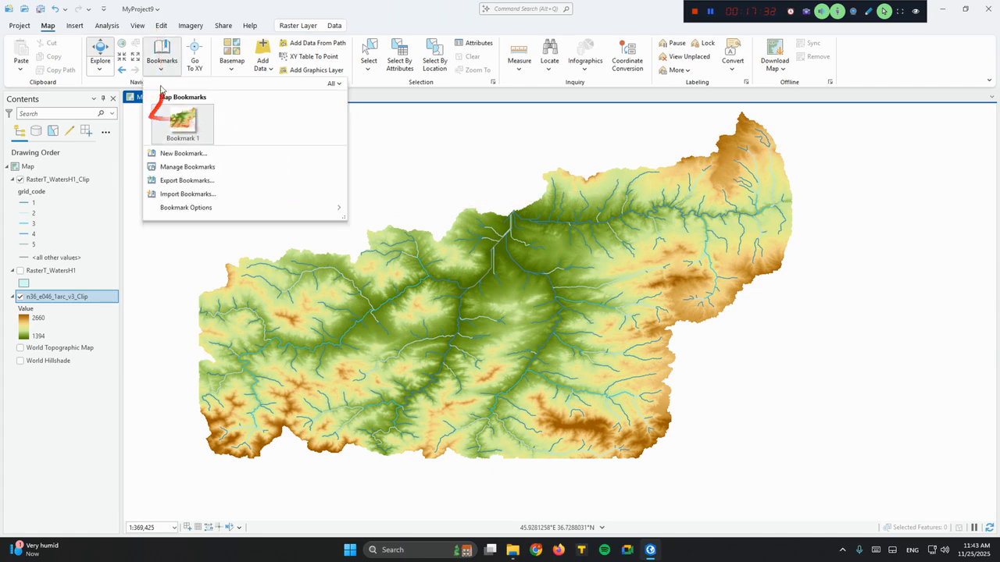
left_click(160, 74)
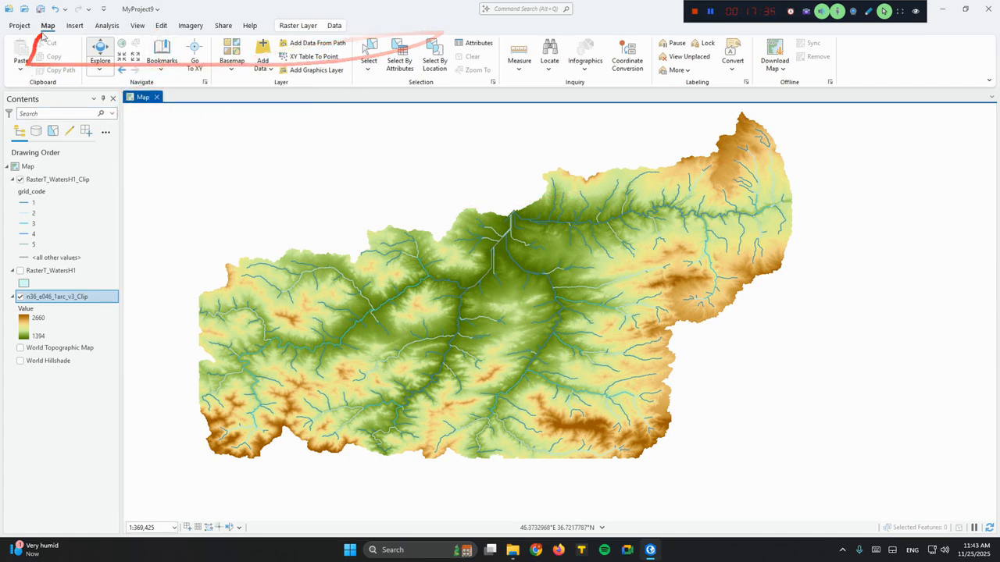
- Create a new ModelBuilder model and add the n36_e046_1arc_v3_Clip layer to it as input data
left_click(74, 28)
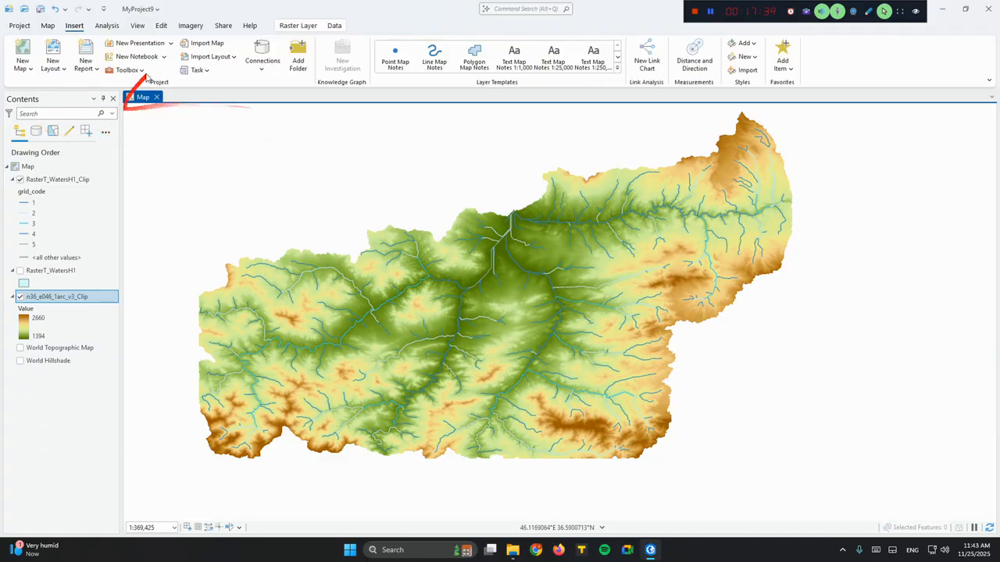
left_click(108, 26)
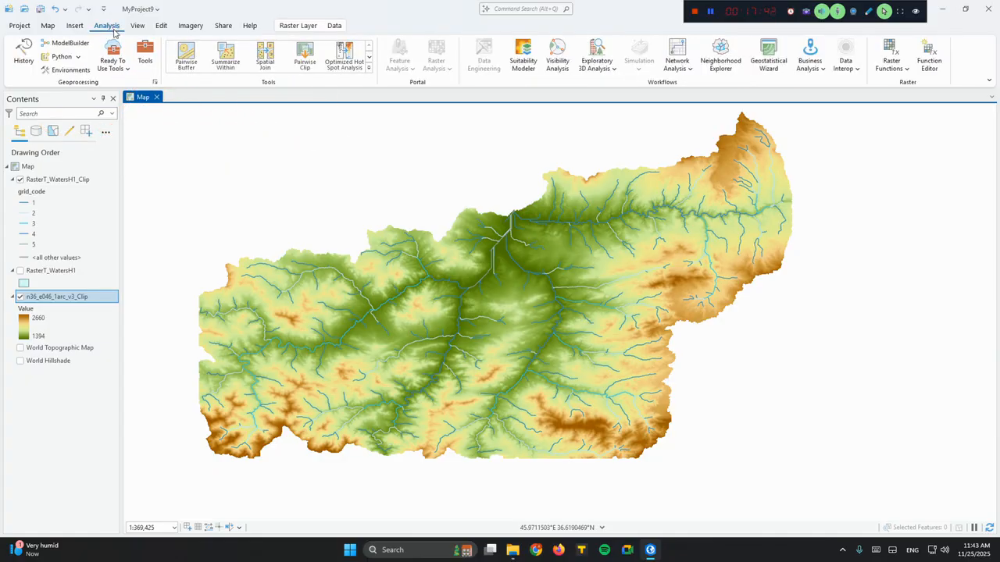
left_click(70, 44)
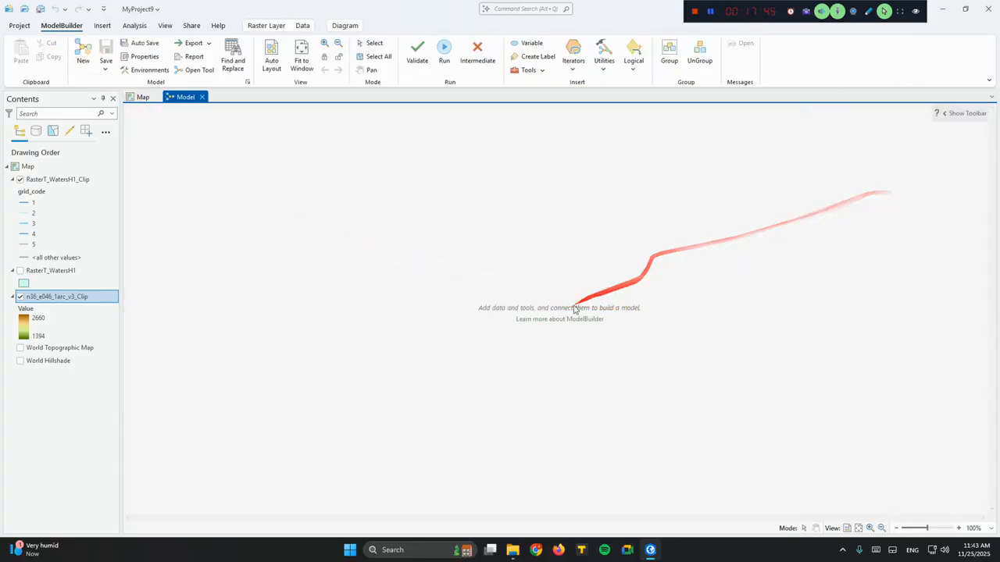
left_click_drag(63, 296, 467, 288)
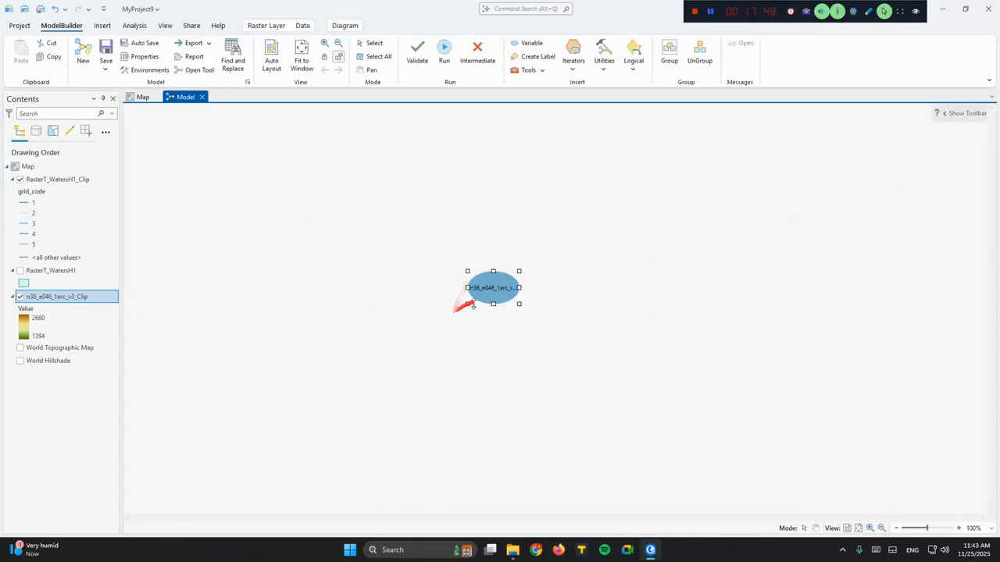
left_click(313, 148)
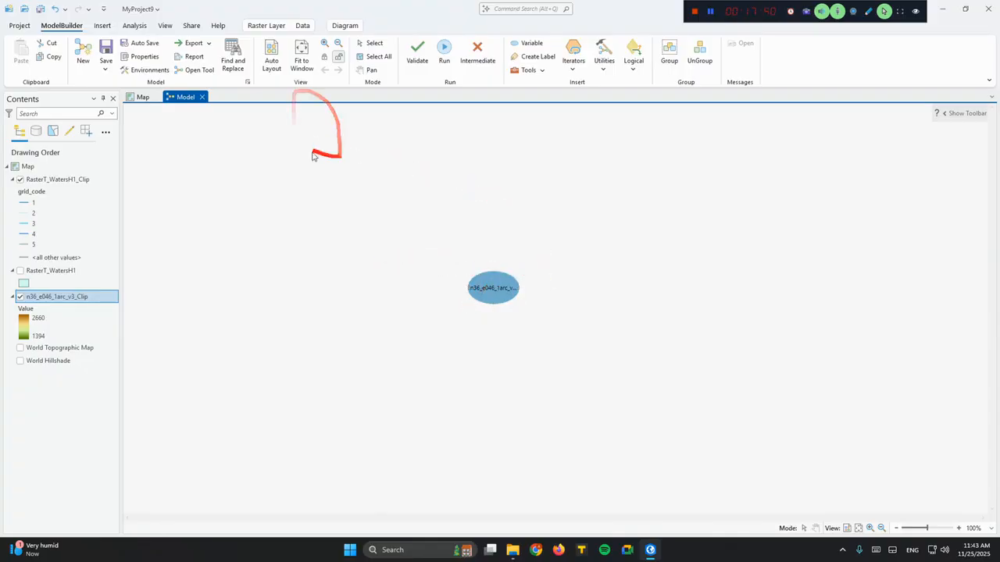
- Add the Fill hydrology tool to the model and connect the clipped DEM to it as the input surface raster
left_click(266, 26)
left_click(102, 25)
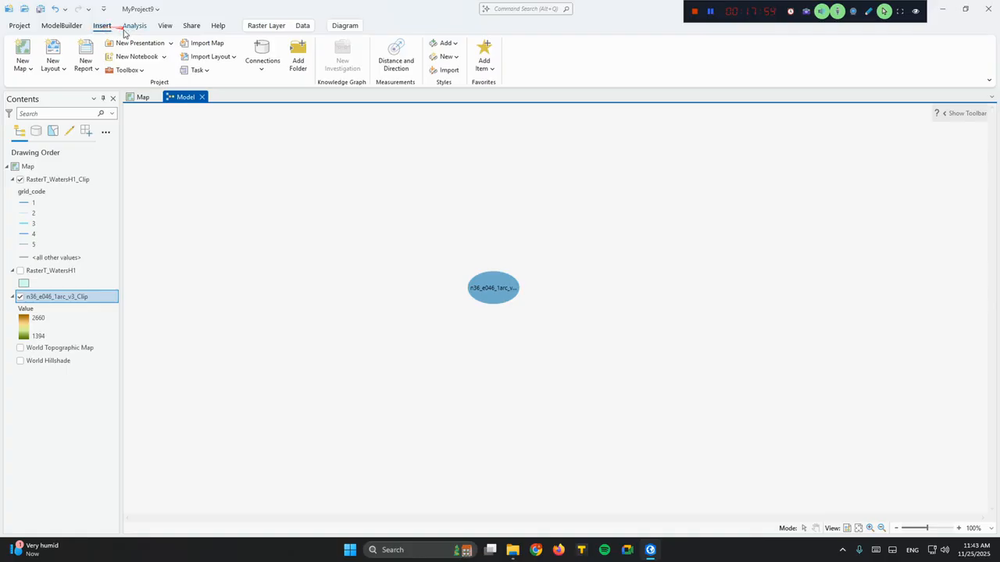
left_click(127, 69)
left_click(132, 71)
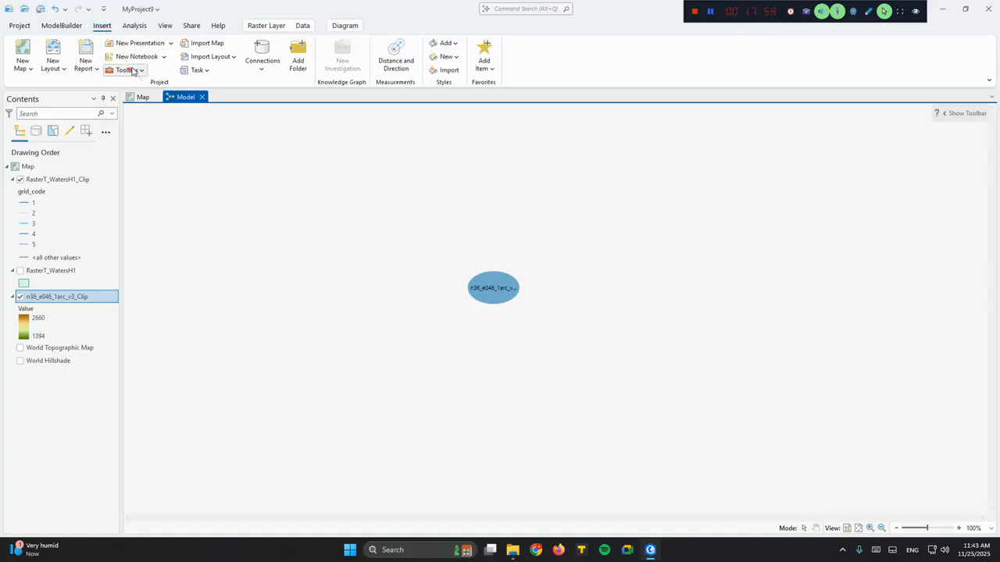
left_click(134, 25)
left_click(145, 56)
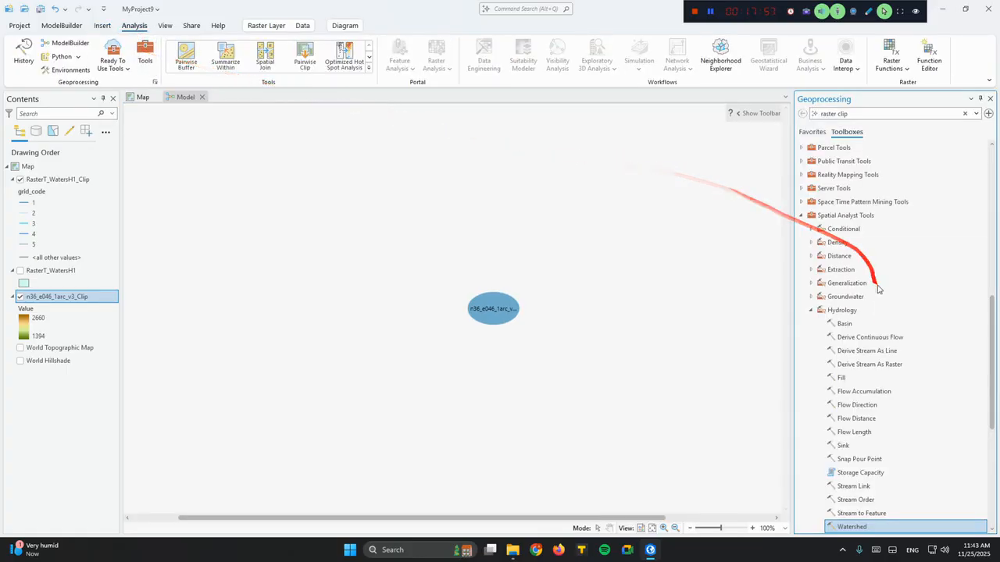
left_click_drag(842, 378, 548, 312)
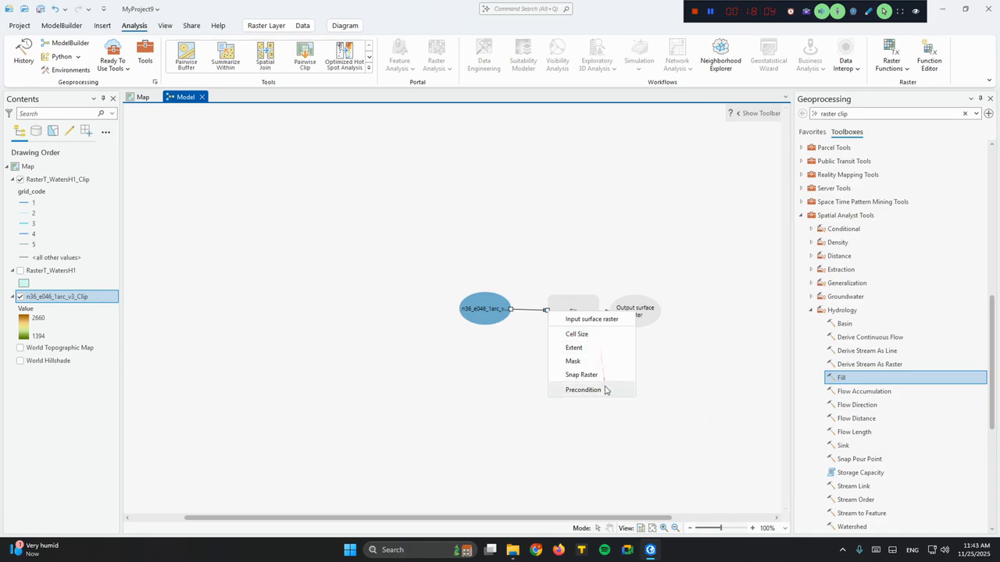
left_click(584, 319)
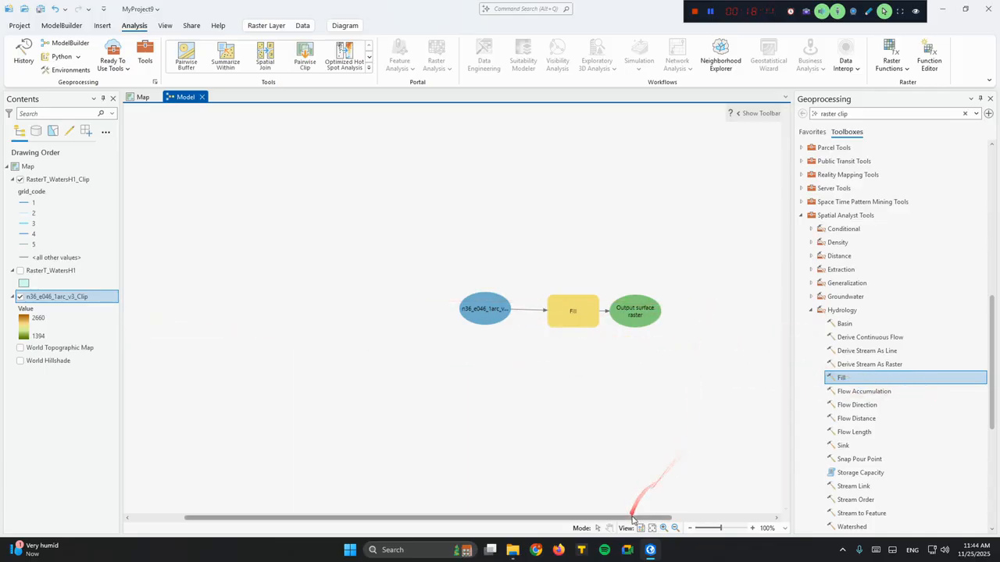
left_click_drag(633, 517, 734, 517)
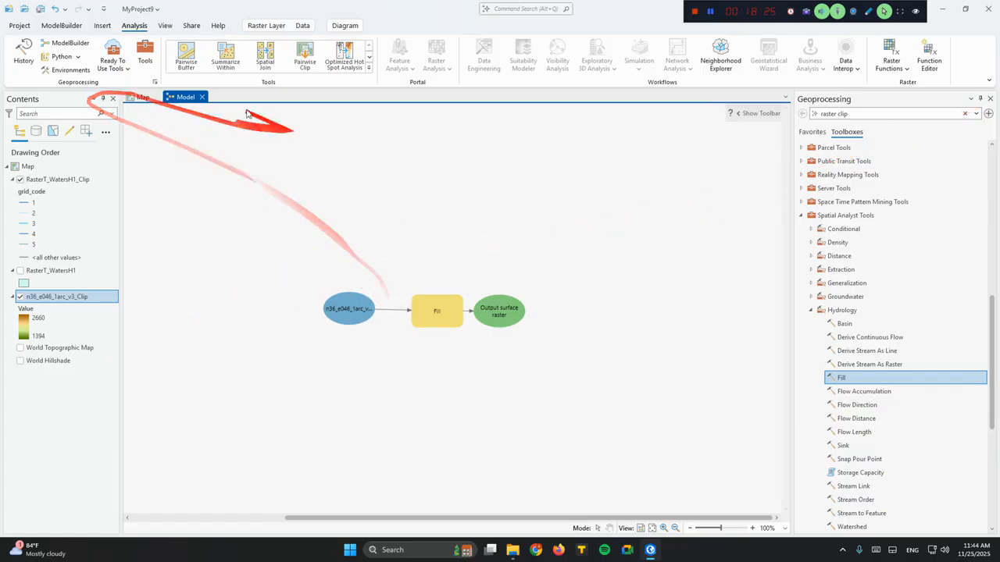
left_click(353, 25)
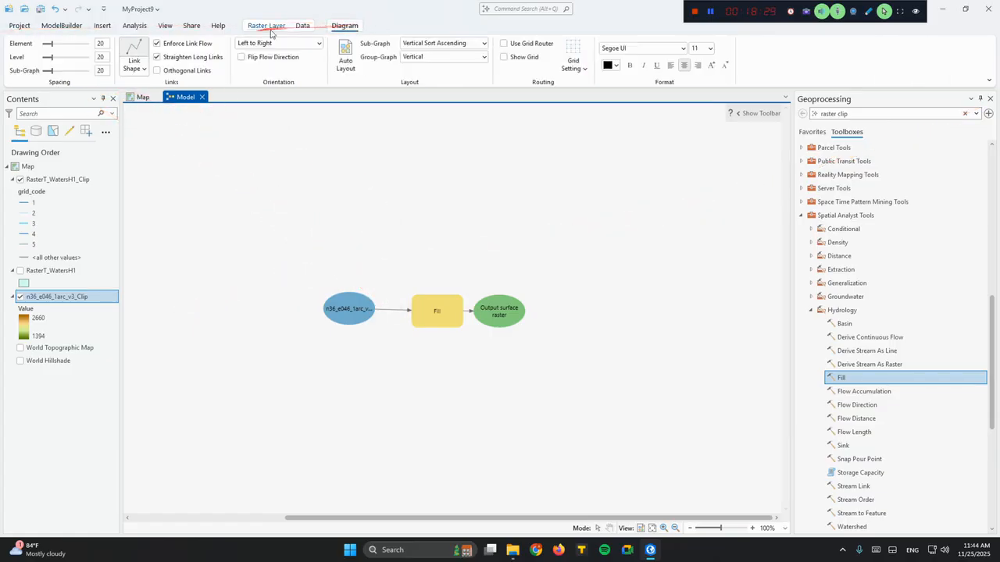
left_click(266, 26)
left_click(61, 26)
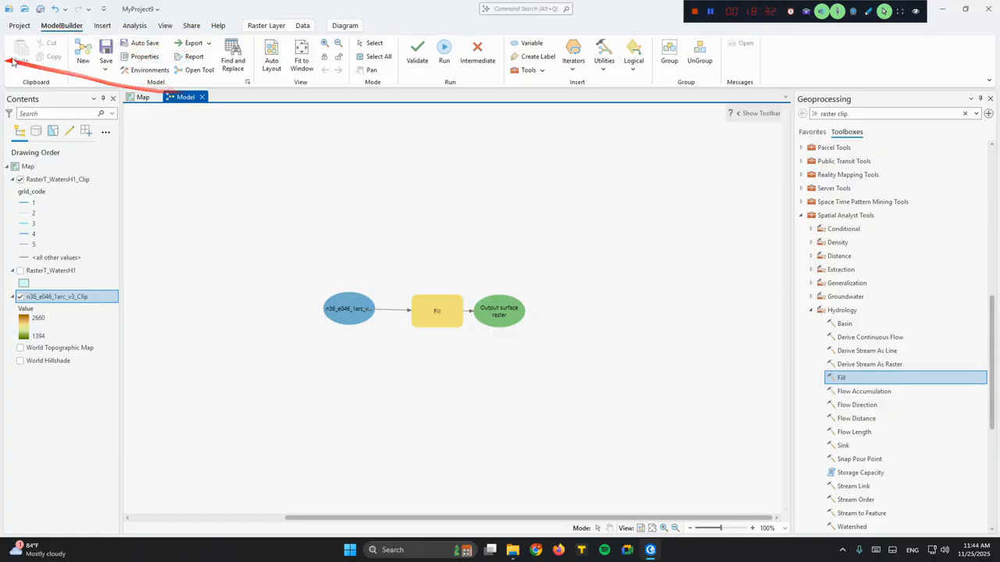
- Close the model without saving its changes and close the Geoprocessing pane to return to the full map view
left_click(201, 99)
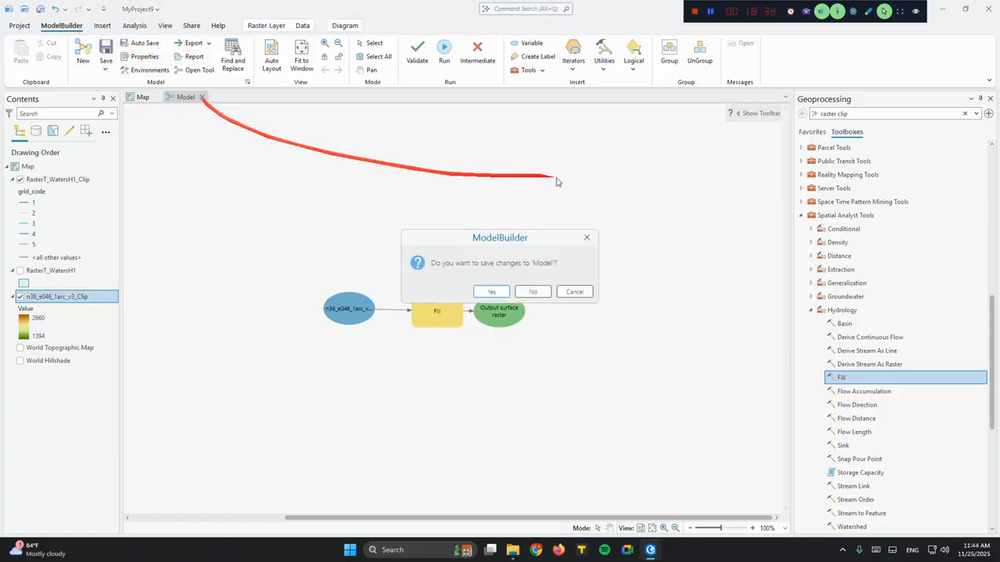
left_click(535, 291)
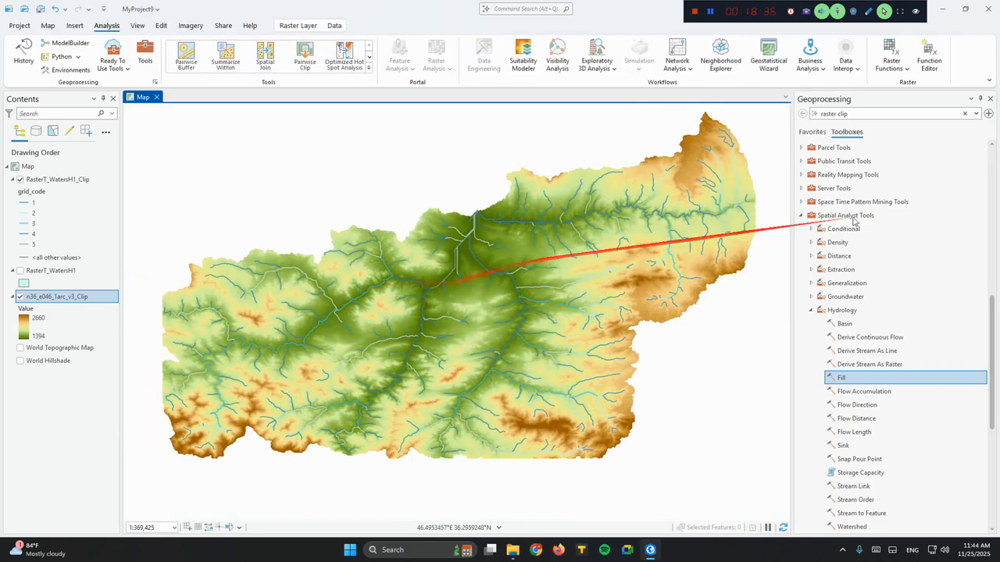
left_click(989, 98)
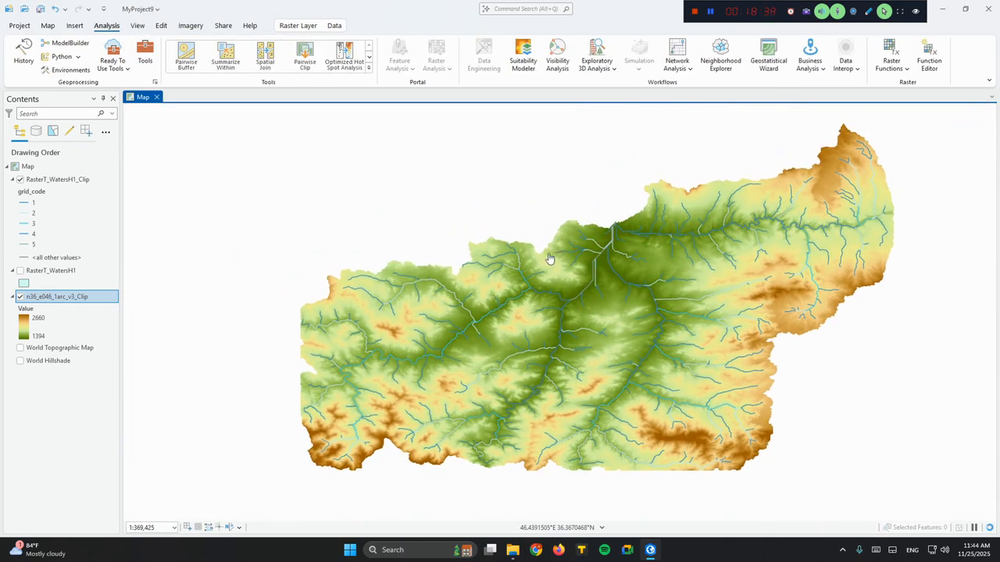
- Create a new layout with an ISO portrait page about 210 mm wide by 297 mm high
left_click(75, 26)
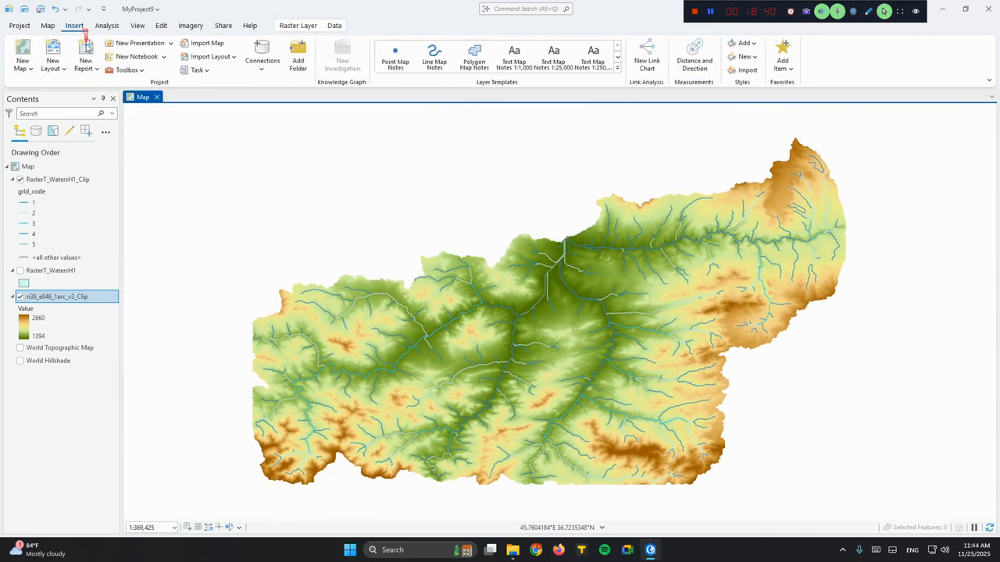
left_click(56, 70)
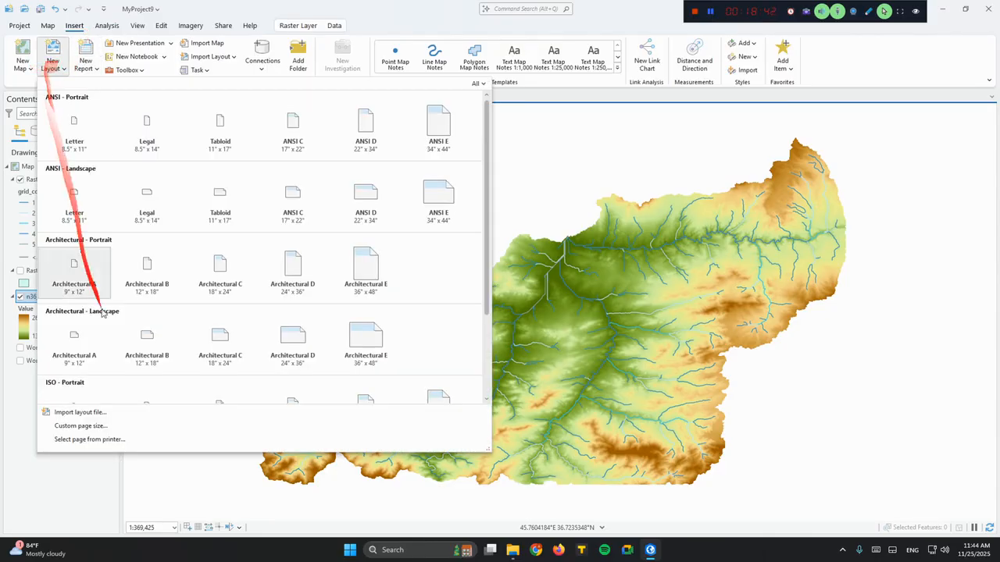
scroll(147, 250, "down", 2)
scroll(147, 250, "up", 2)
scroll(147, 250, "down", 2)
scroll(147, 250, "up", 2)
scroll(146, 250, "down", 1)
scroll(148, 300, "up", 1)
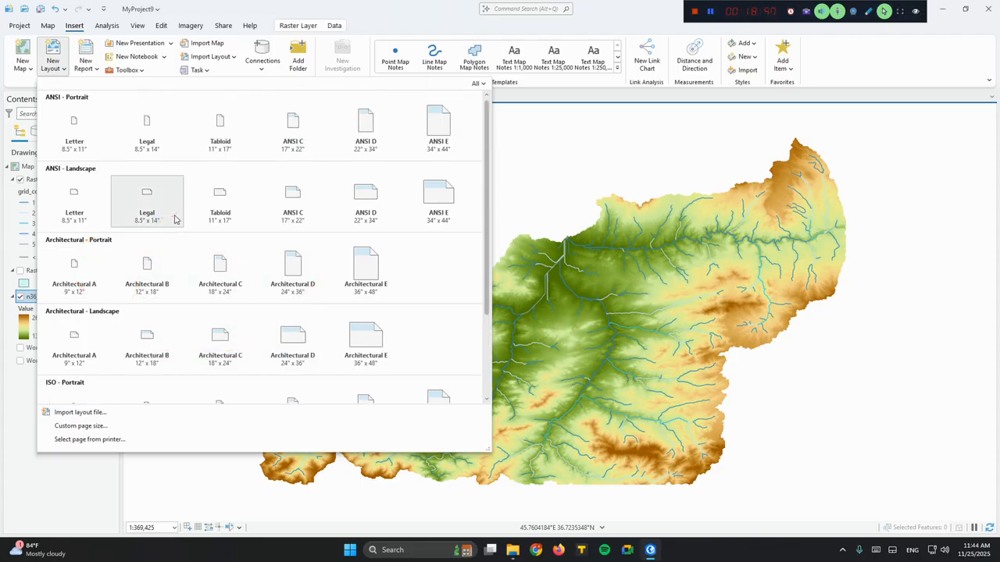
scroll(176, 221, "down", 2)
left_click(145, 374)
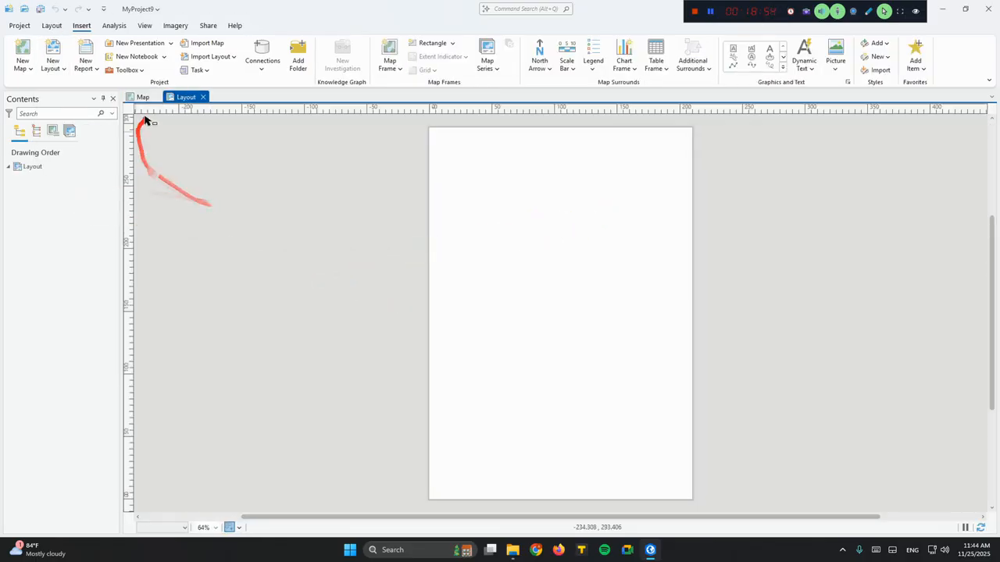
left_click(396, 71)
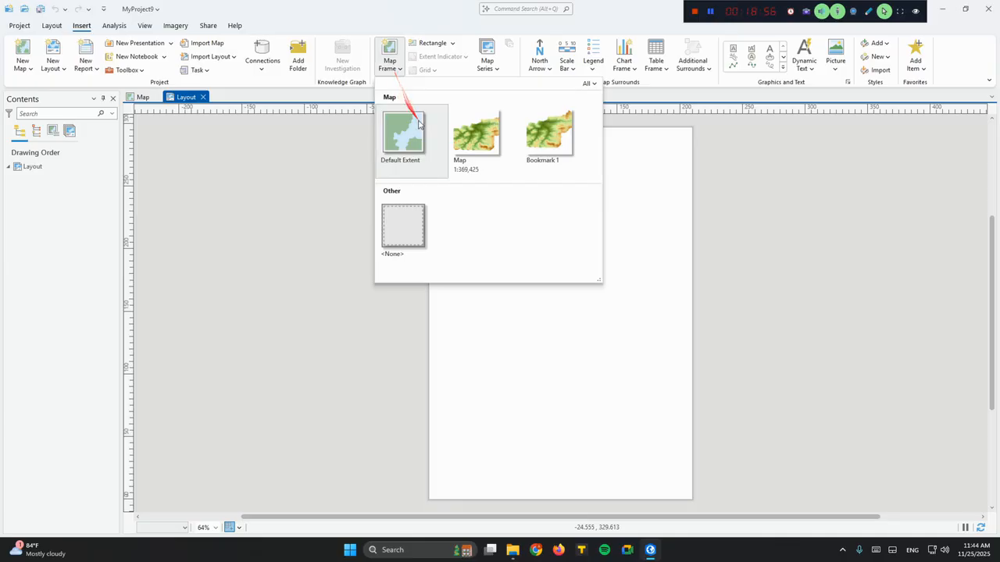
left_click(460, 139)
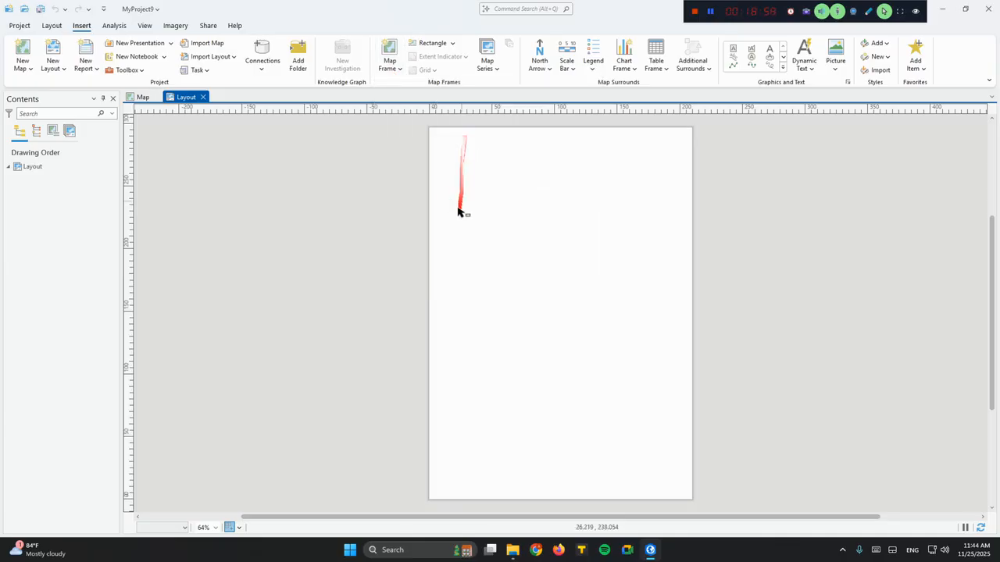
left_click_drag(435, 201, 695, 380)
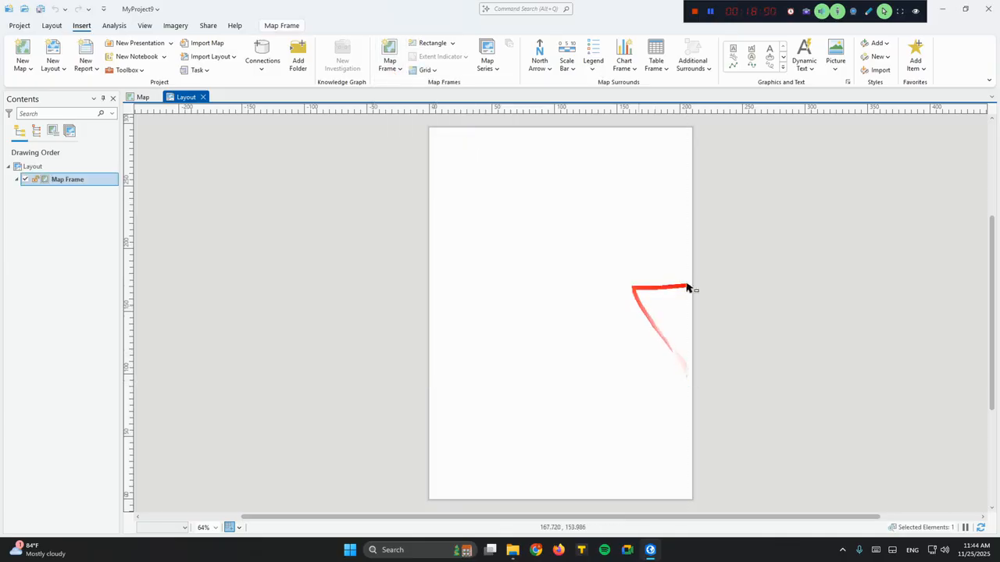
scroll(597, 300, "down", 2)
scroll(597, 299, "up", 2)
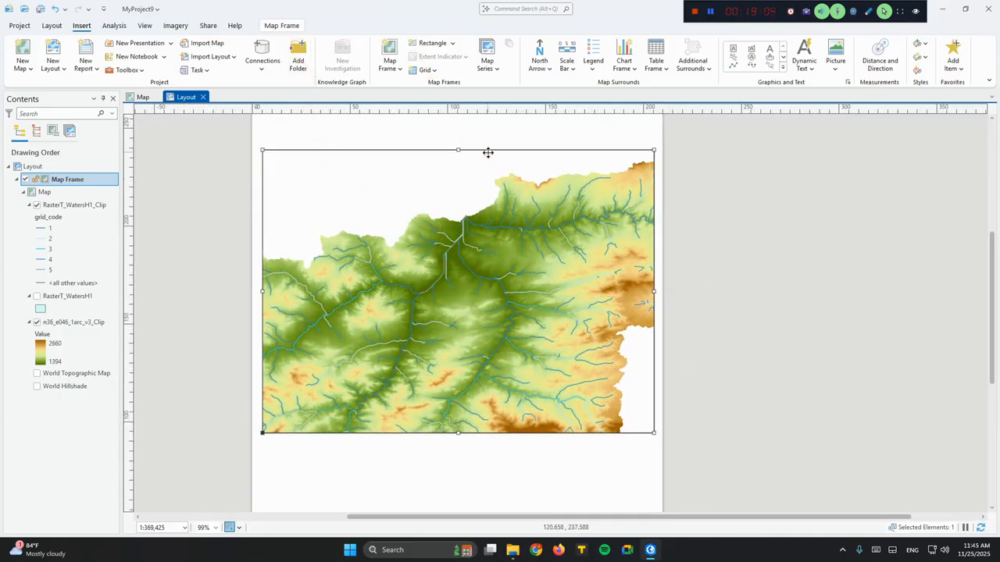
key("Delete")
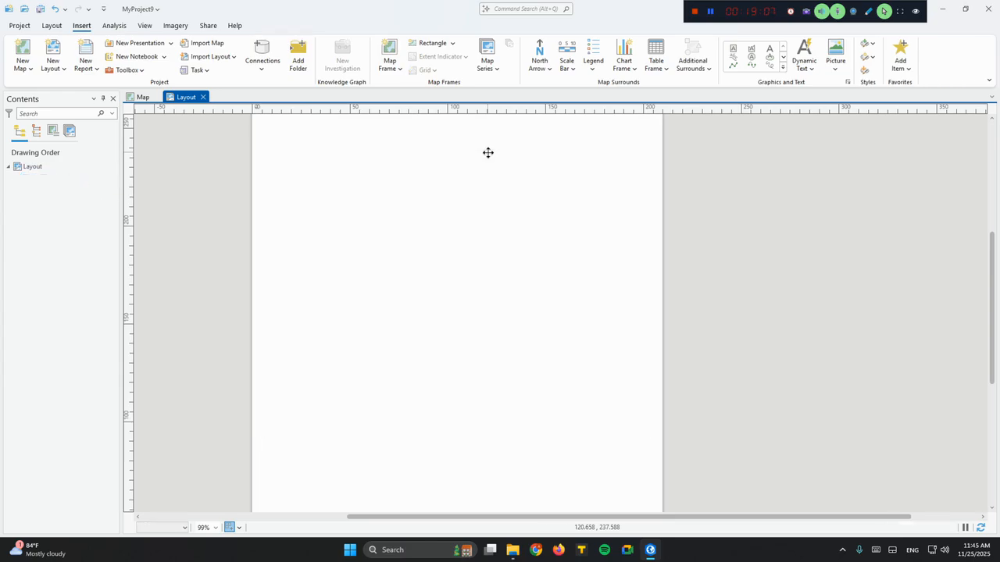
- Insert a map frame using the Bookmark 1 extent, about 152 mm wide by 129 mm high, and move it slightly on the page
left_click(51, 26)
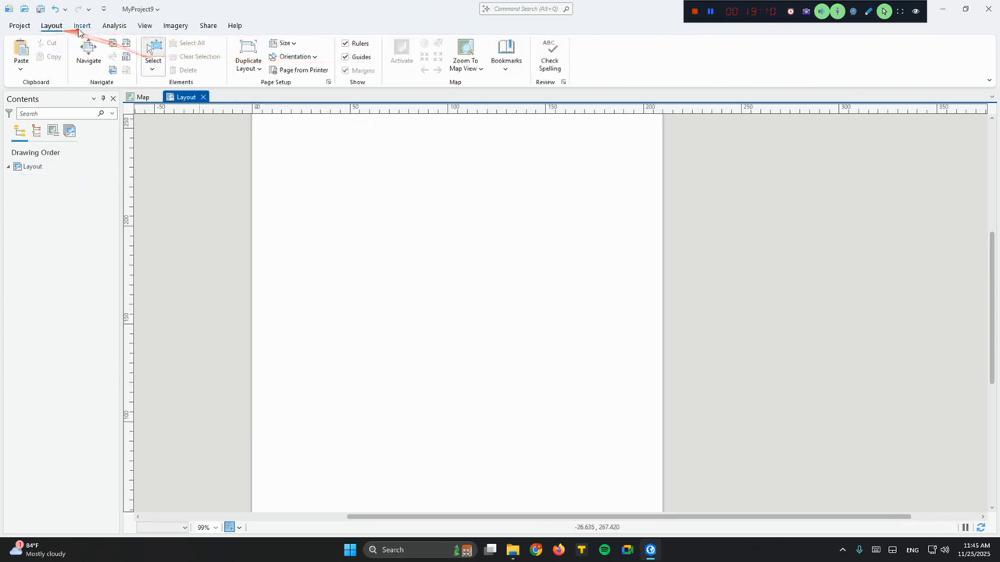
left_click(81, 27)
left_click(389, 56)
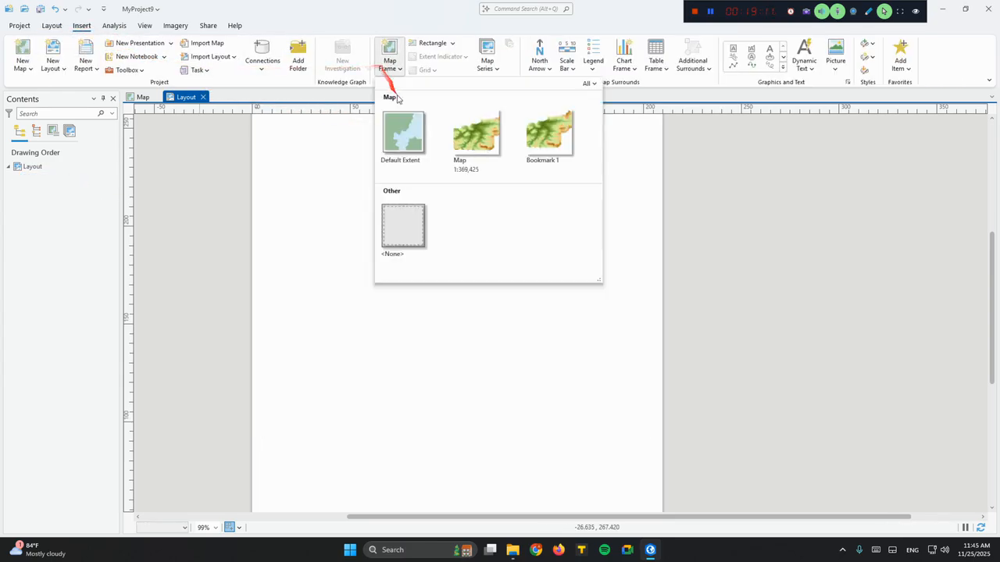
left_click(533, 135)
left_click_drag(299, 190, 595, 439)
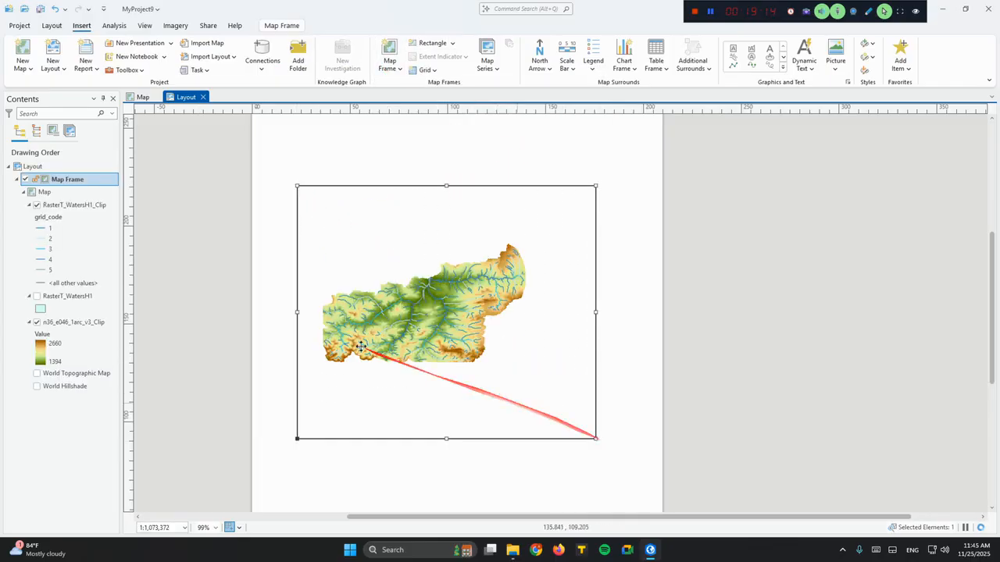
scroll(373, 328, "up", 3)
scroll(455, 238, "down", 3)
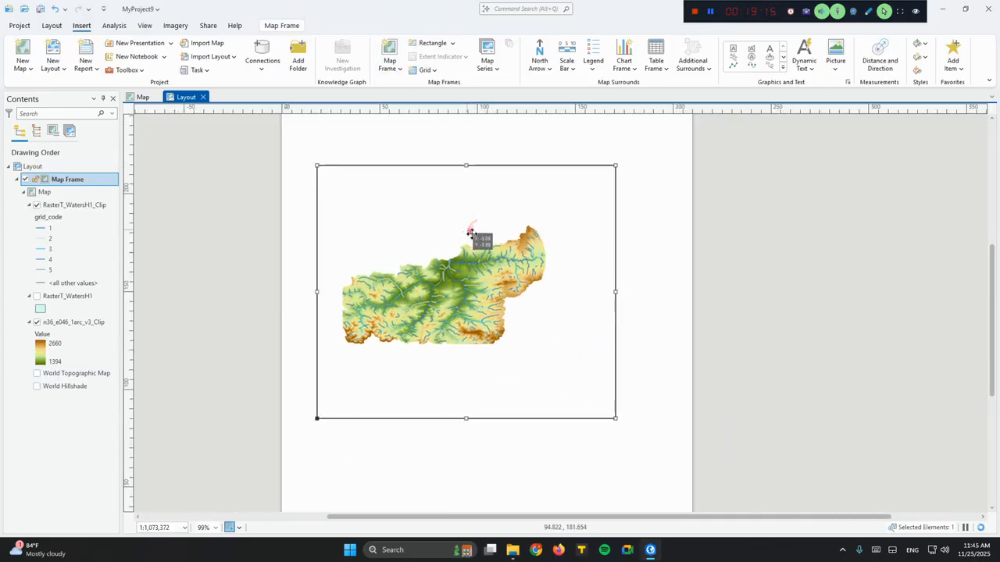
left_click(755, 282)
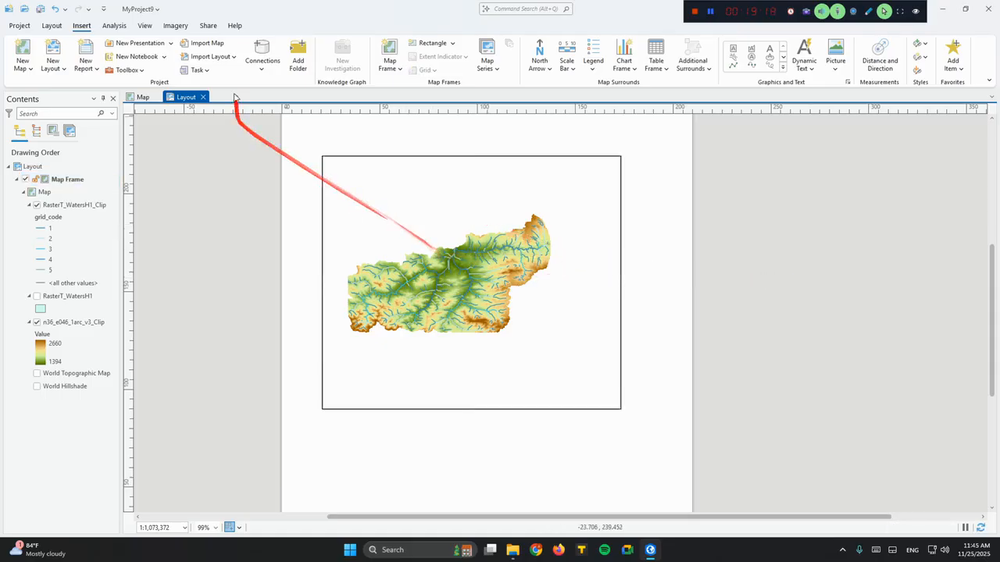
- Shrink the map frame from its lower-right corner to about 120 mm wide by 100 mm high
left_click(231, 27)
left_click(208, 25)
left_click(621, 409)
left_click_drag(621, 410, 557, 351)
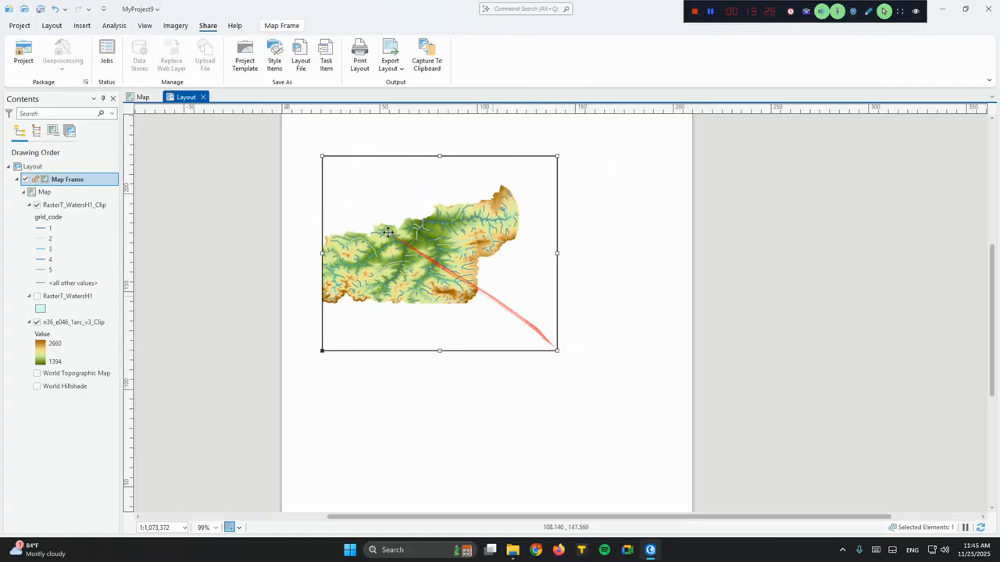
- Activate the map frame, pan the map so the whole watershed sits inside the frame, and return to the layout
left_click(63, 26)
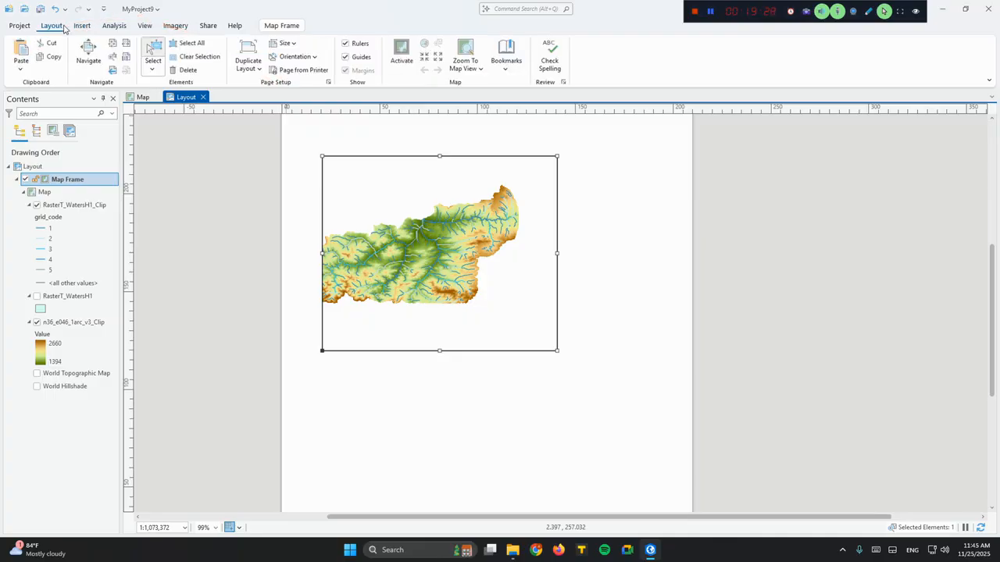
left_click(401, 48)
left_click_drag(446, 240, 474, 260)
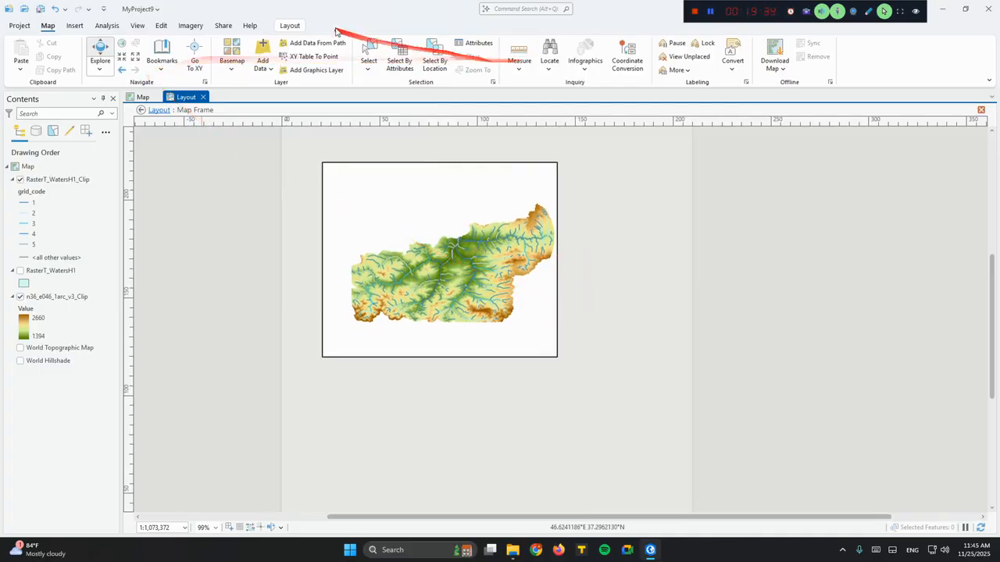
left_click(290, 25)
left_click(97, 56)
scroll(527, 288, "up", 3)
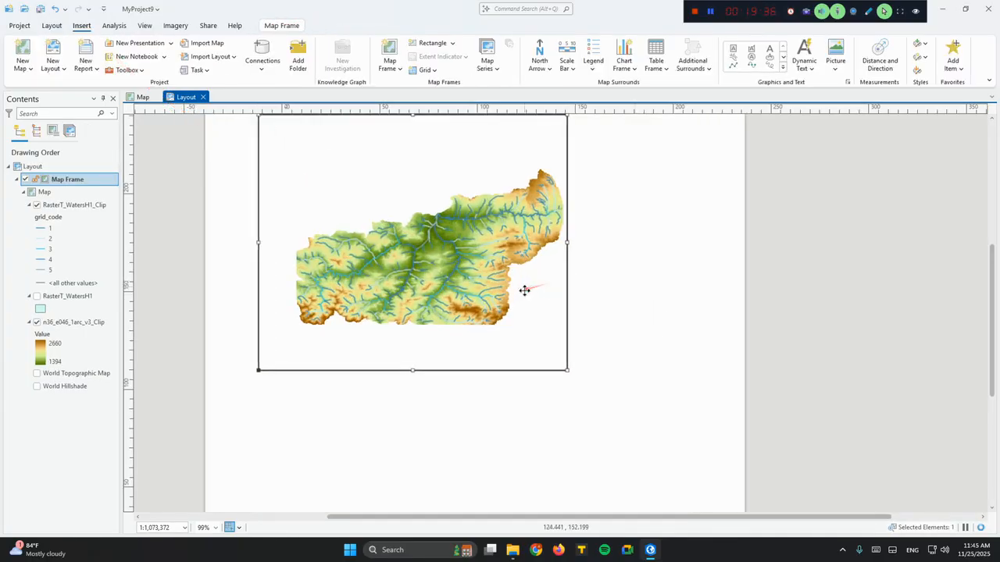
- Rename the clipped stream layer as Streamline and the clipped elevation raster layer as DEM
left_click(94, 205)
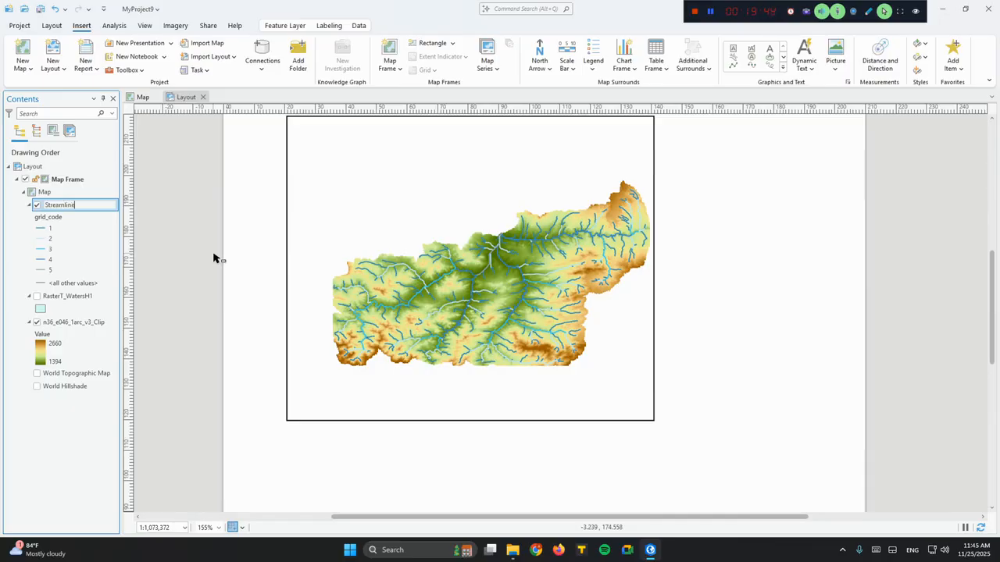
left_click(78, 323)
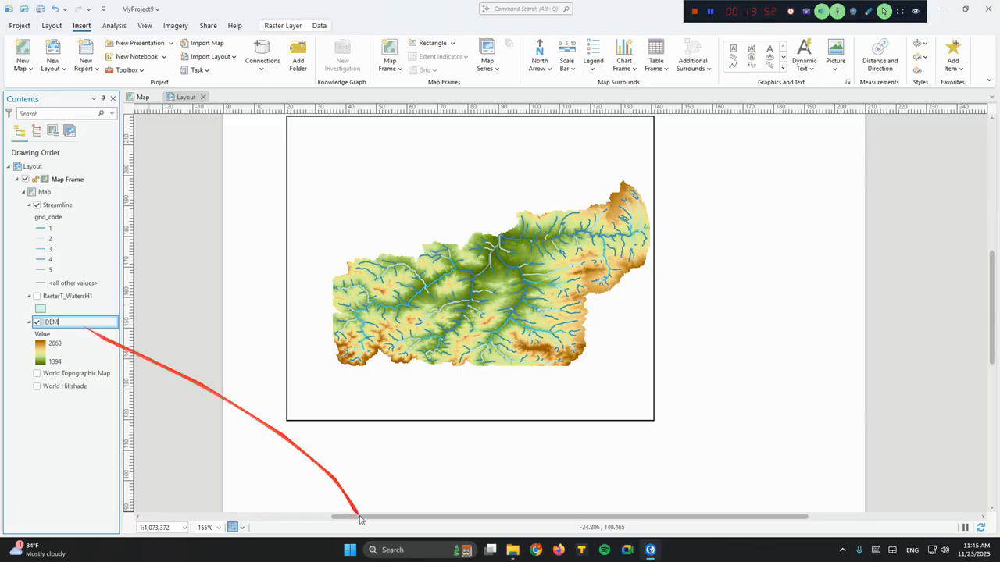
key("Return")
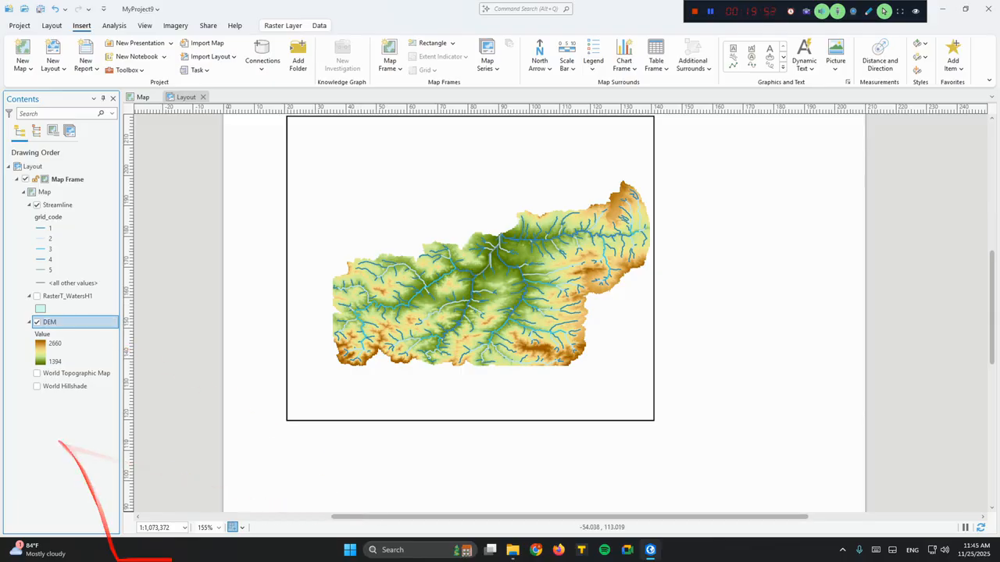
left_click(37, 374)
left_click(36, 386)
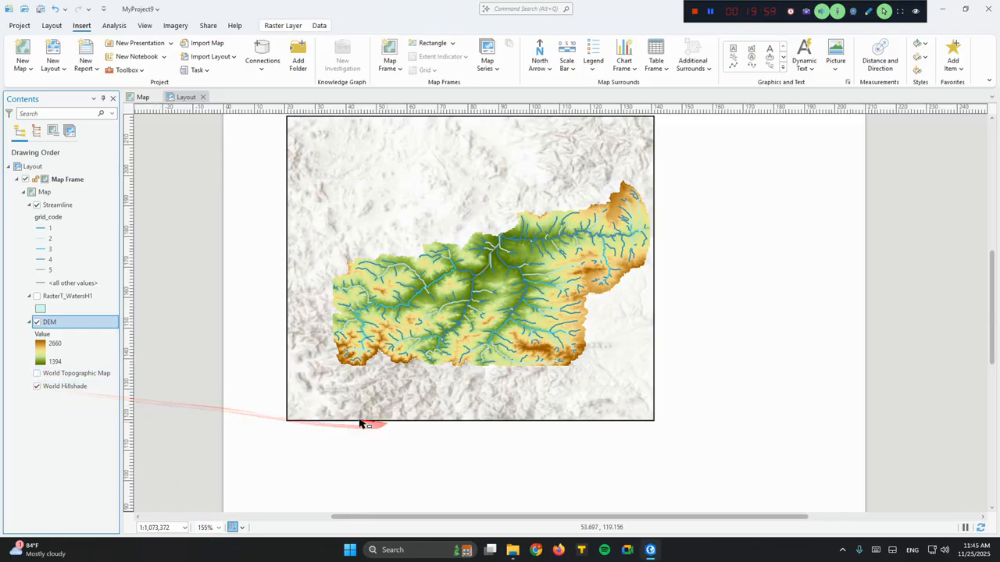
left_click(37, 387)
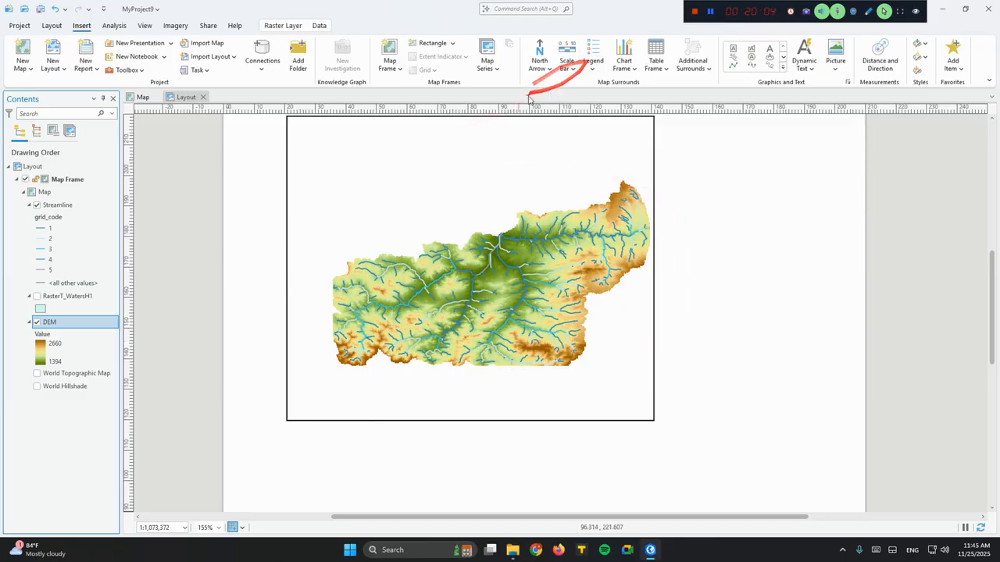
- Insert a compass-rose north arrow with N, E, S and W labels and position it in the map frame's upper-right corner
left_click(536, 69)
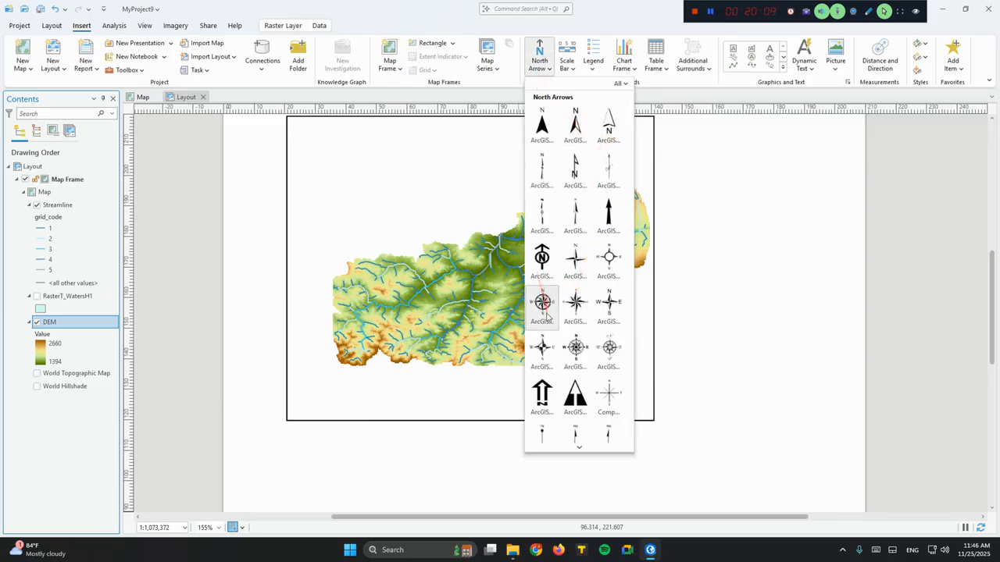
left_click(543, 301)
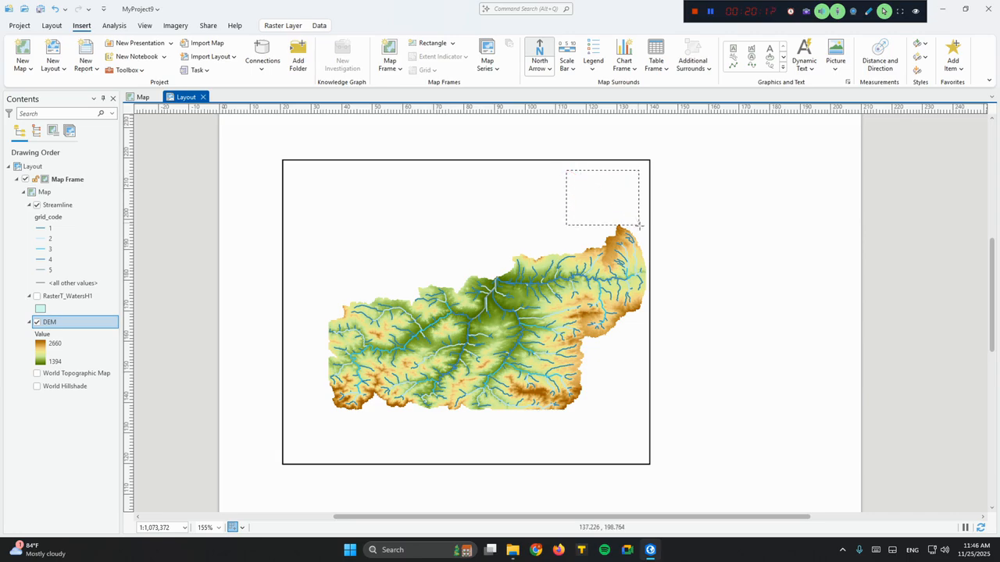
left_click_drag(639, 224, 639, 225)
left_click_drag(607, 195, 646, 188)
left_click(668, 227)
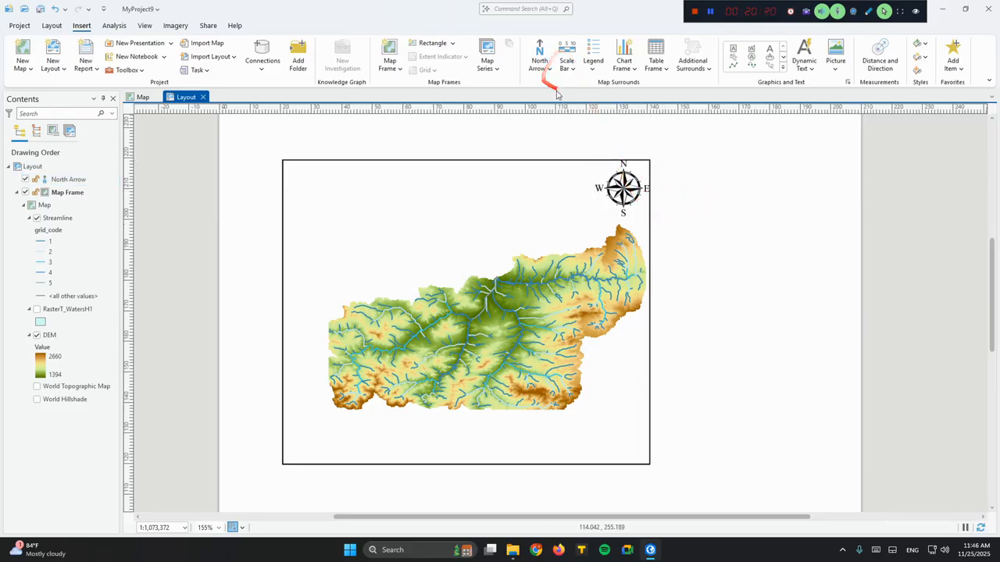
- Insert a Legend 1 style legend in the map frame's lower-left corner, about 17 mm wide by 25 mm high
left_click(592, 64)
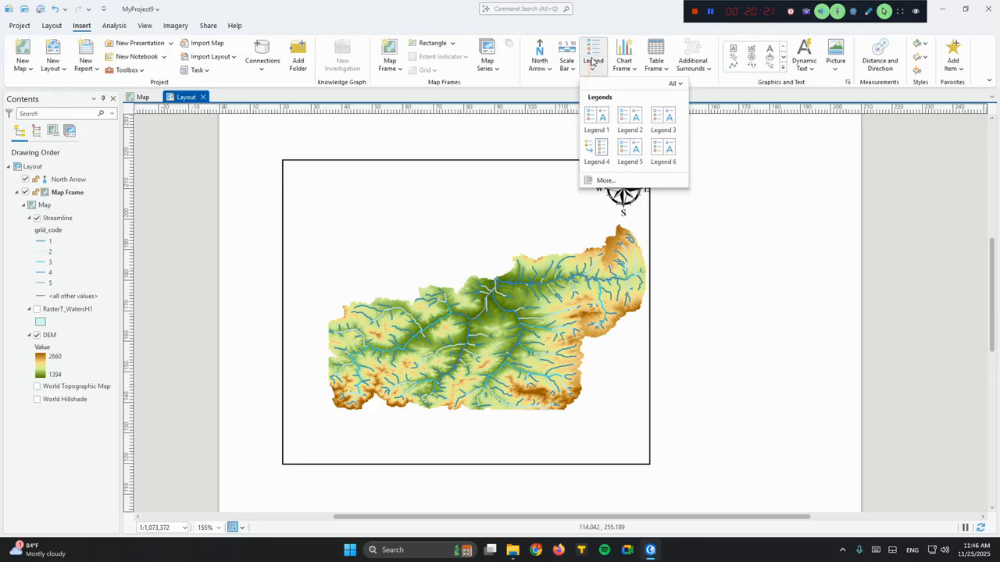
left_click(602, 117)
left_click_drag(282, 389, 335, 467)
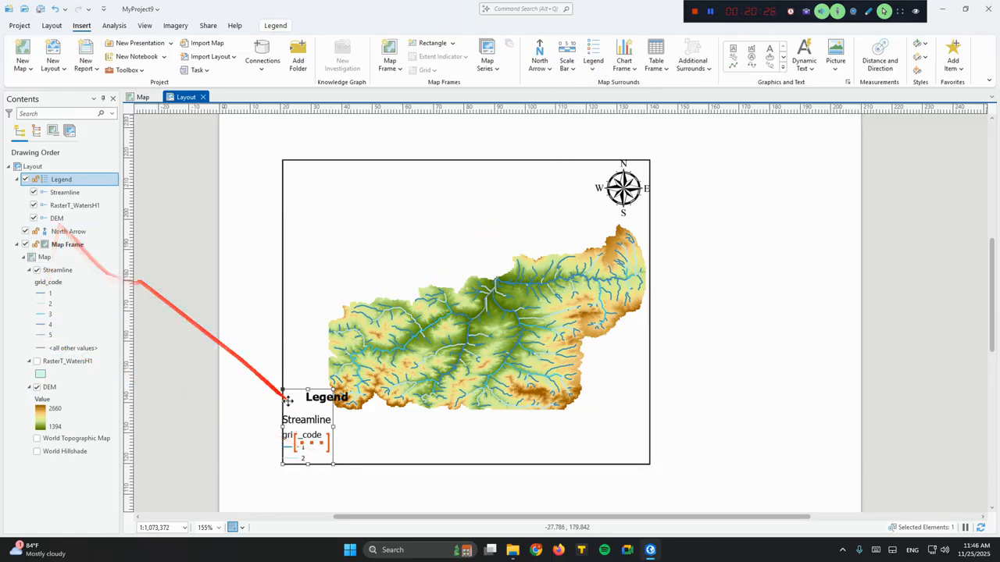
right_click(66, 194)
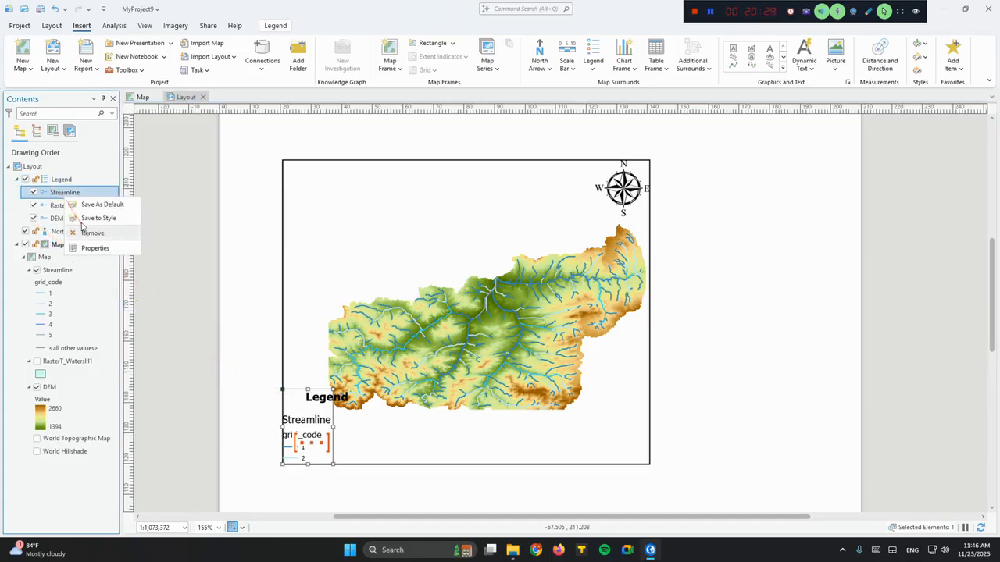
left_click(92, 248)
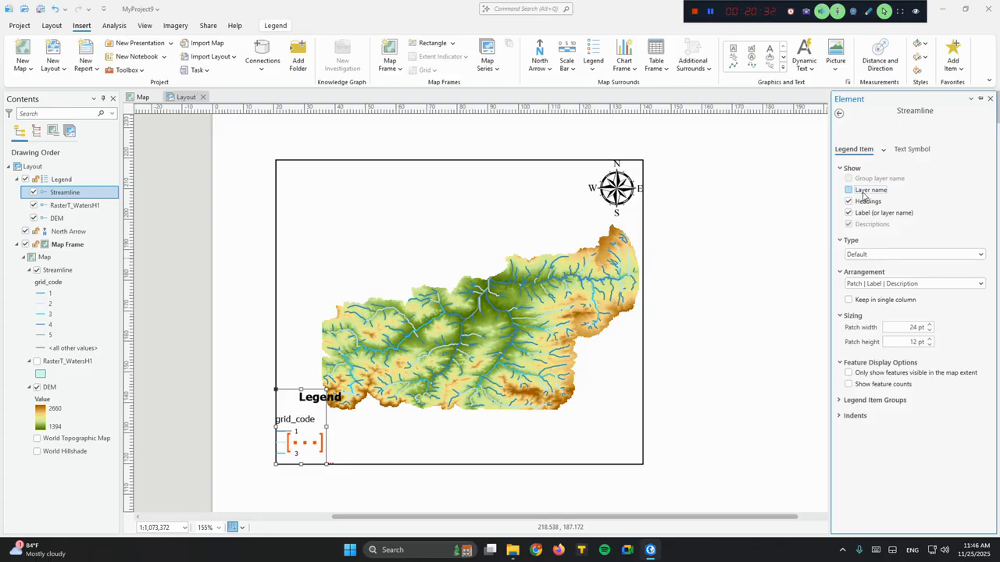
left_click(864, 191)
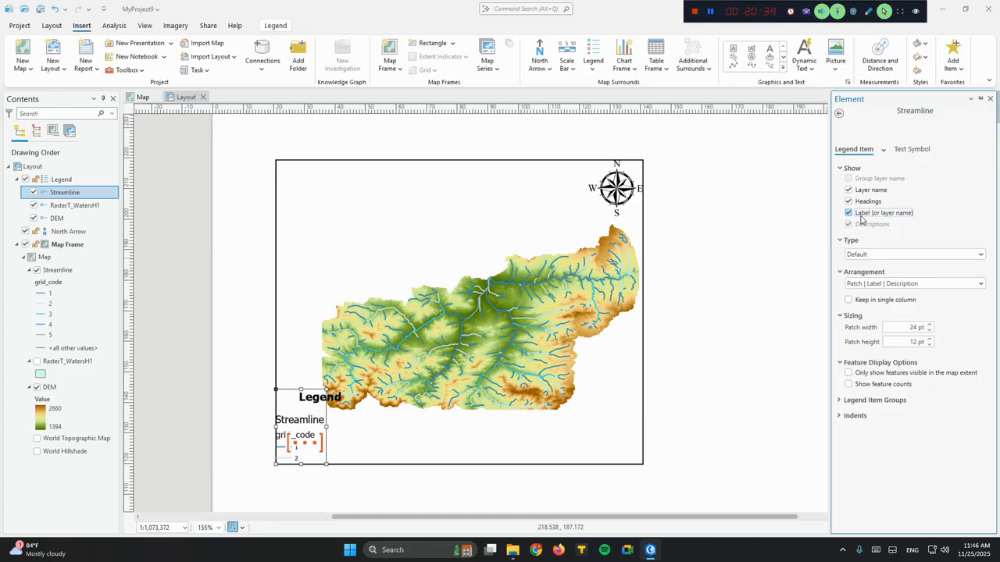
- Enlarge the legend upward and to the right to about 48 mm wide by 50 mm high
left_click_drag(301, 388, 302, 312)
left_click_drag(328, 388, 423, 389)
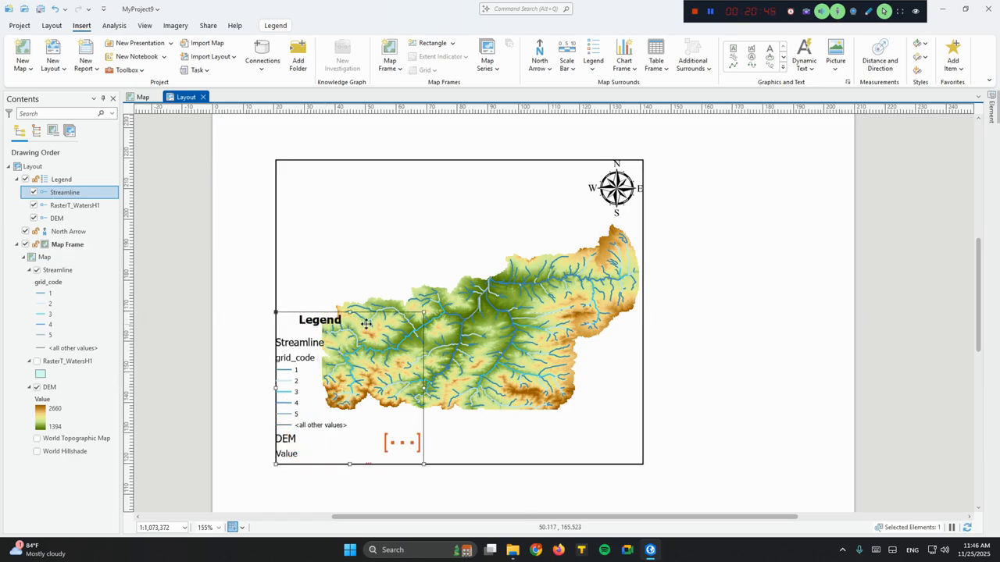
- Delete the current legend from the layout
left_click(367, 324)
key("Delete")
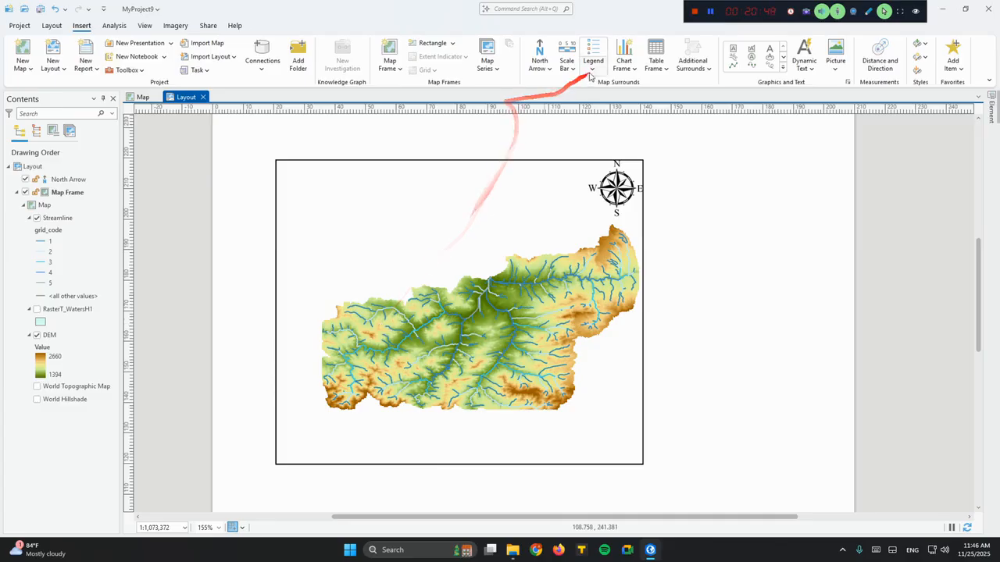
- Try a Legend 2 style legend at the map frame's lower-left corner, about 52 mm wide by 24 mm high
left_click(593, 68)
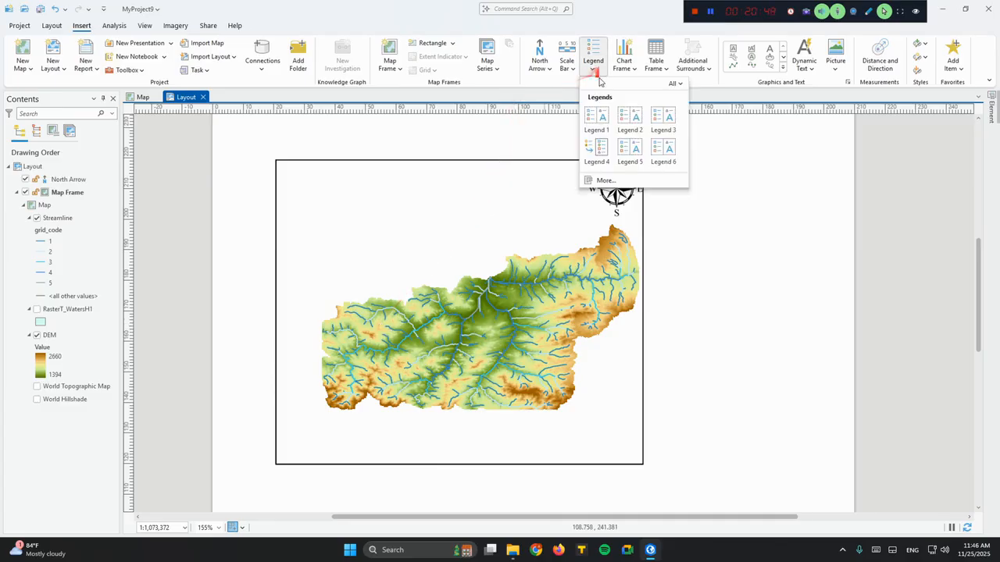
left_click(631, 125)
left_click_drag(275, 401, 435, 479)
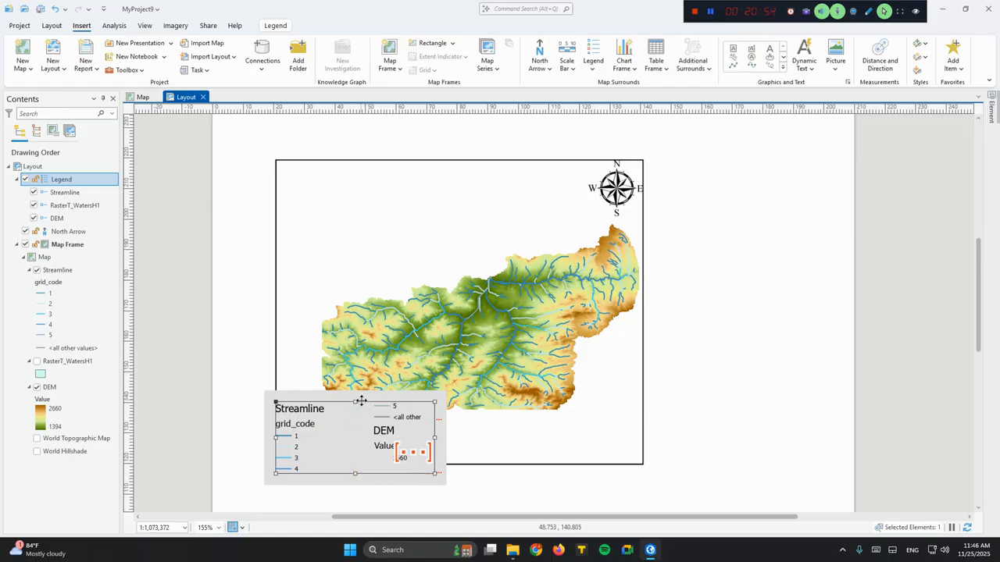
key("Delete")
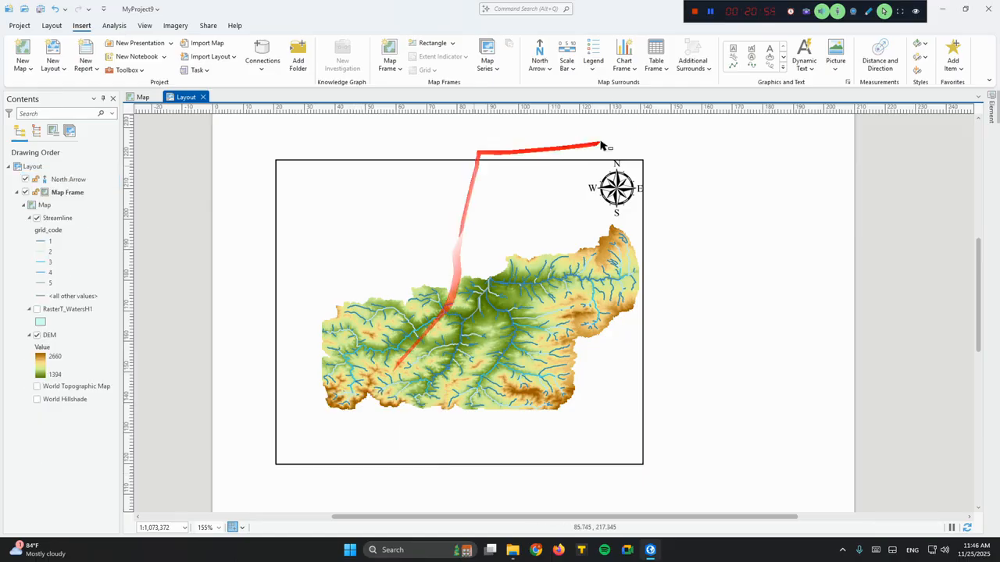
- Try a Legend 5 style legend in the map frame's lower-left corner, about 45 mm wide by 23 mm high
left_click(592, 68)
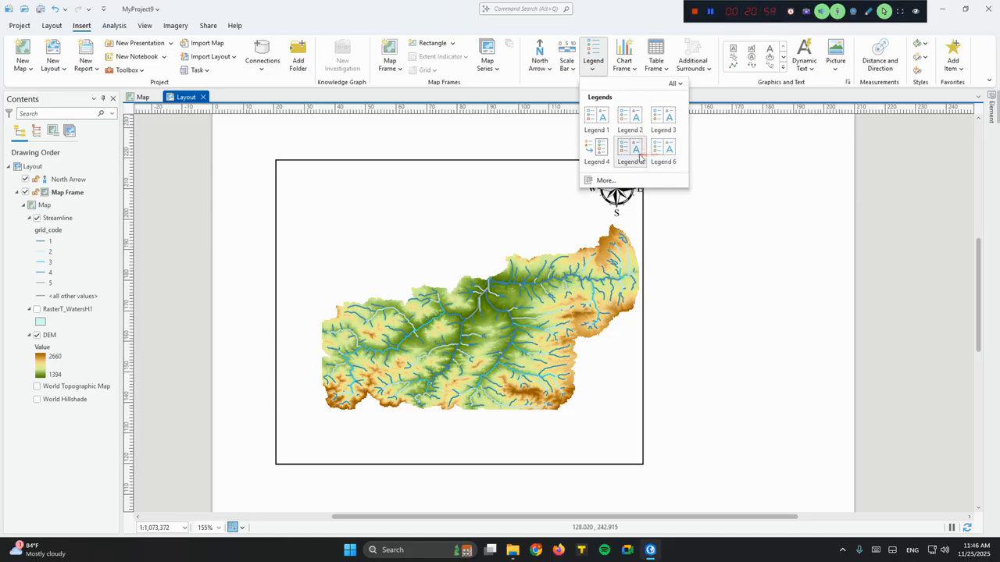
left_click(629, 148)
left_click_drag(276, 395, 414, 464)
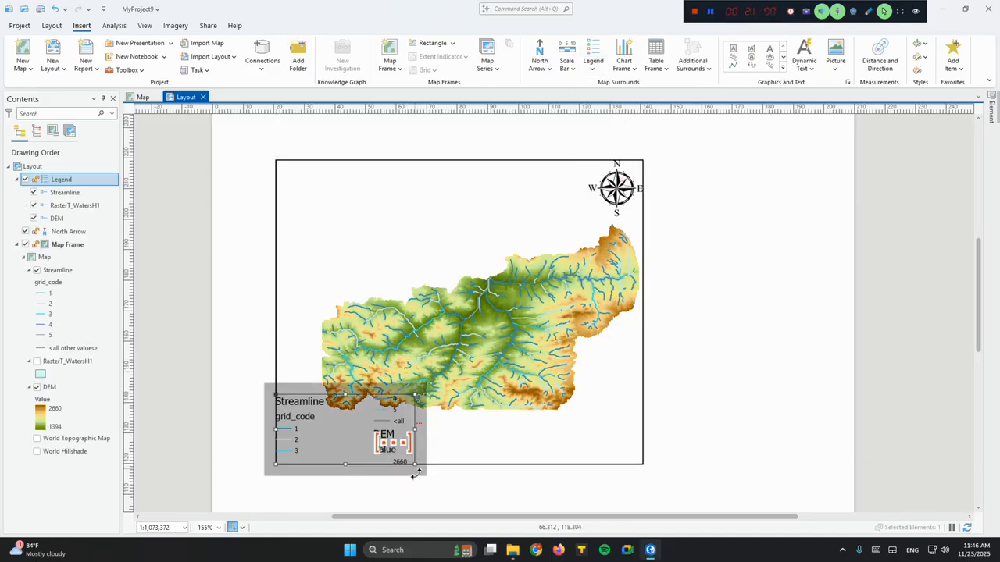
right_click(78, 193)
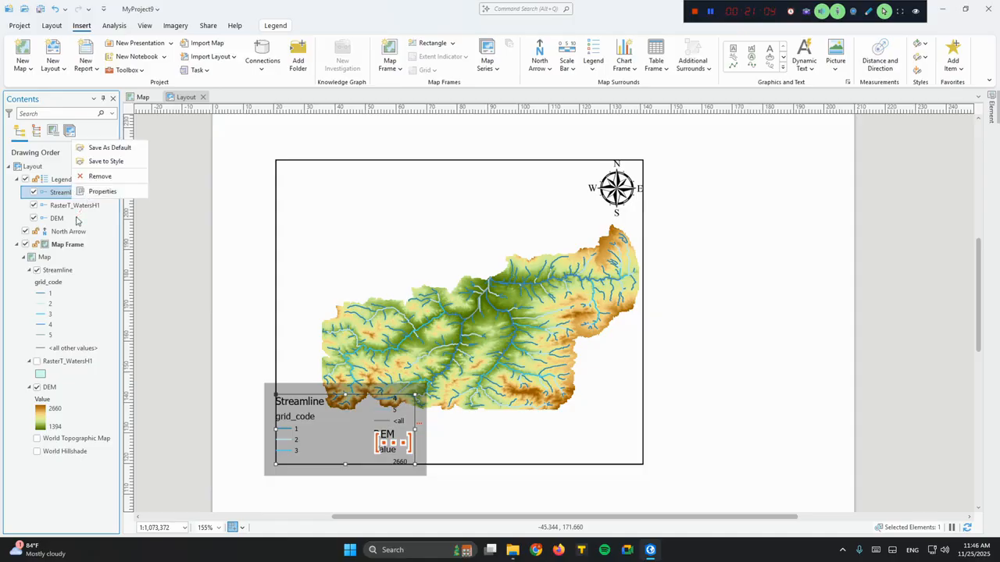
left_click(359, 431)
key("Delete")
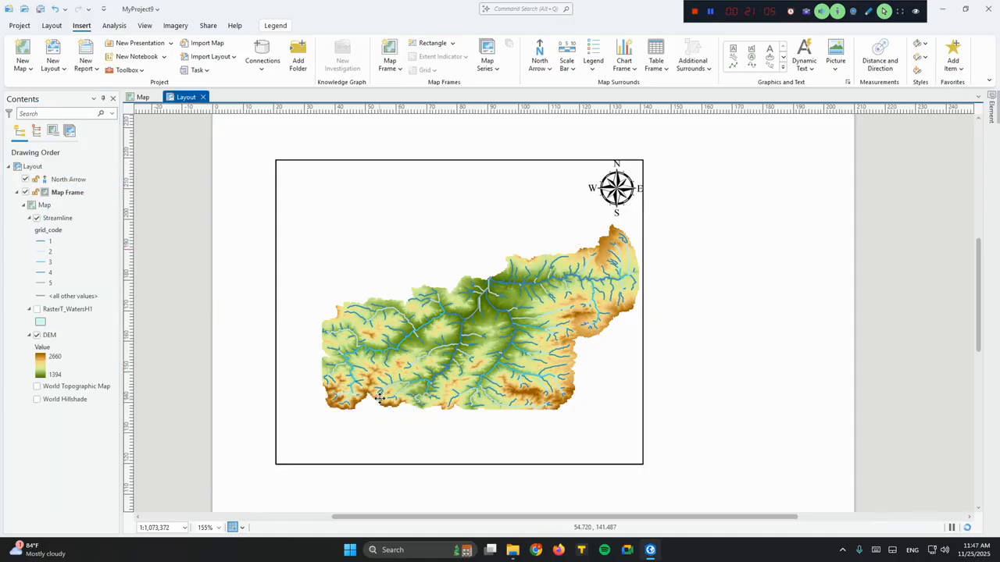
- Insert a Legend 1 style legend in the map frame's lower-left corner, about 29 mm wide, and extend it upward to about 51 mm high
left_click(593, 65)
left_click(595, 119)
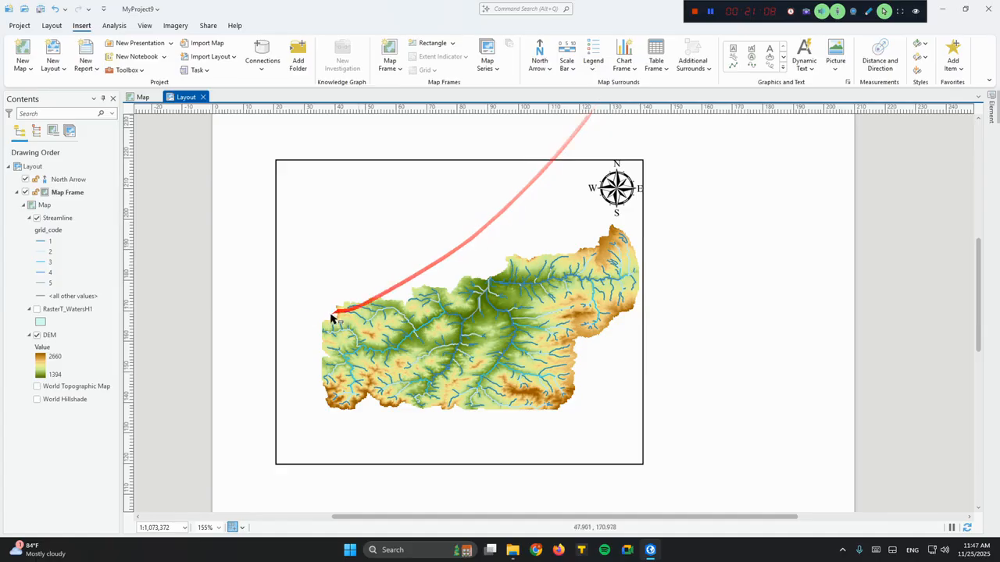
left_click_drag(275, 386, 364, 464)
left_click_drag(320, 386, 327, 305)
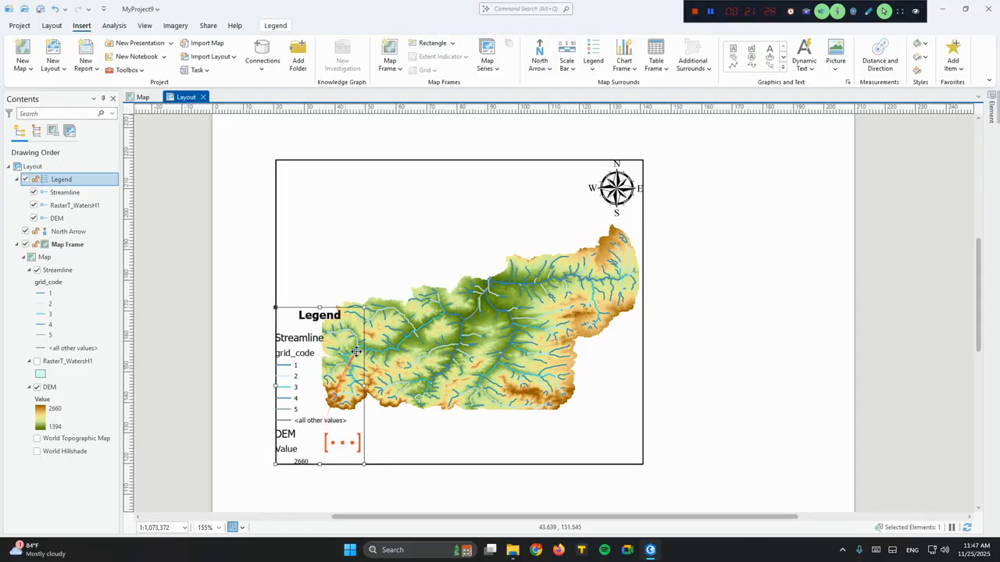
- Hide the headings of the Streamline item in the legend
right_click(316, 348)
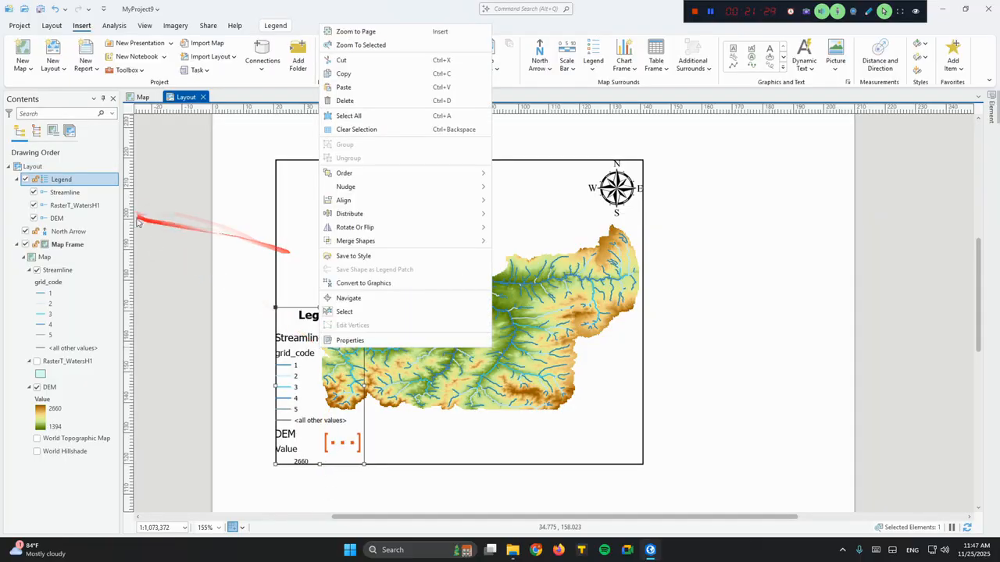
left_click(86, 193)
right_click(86, 193)
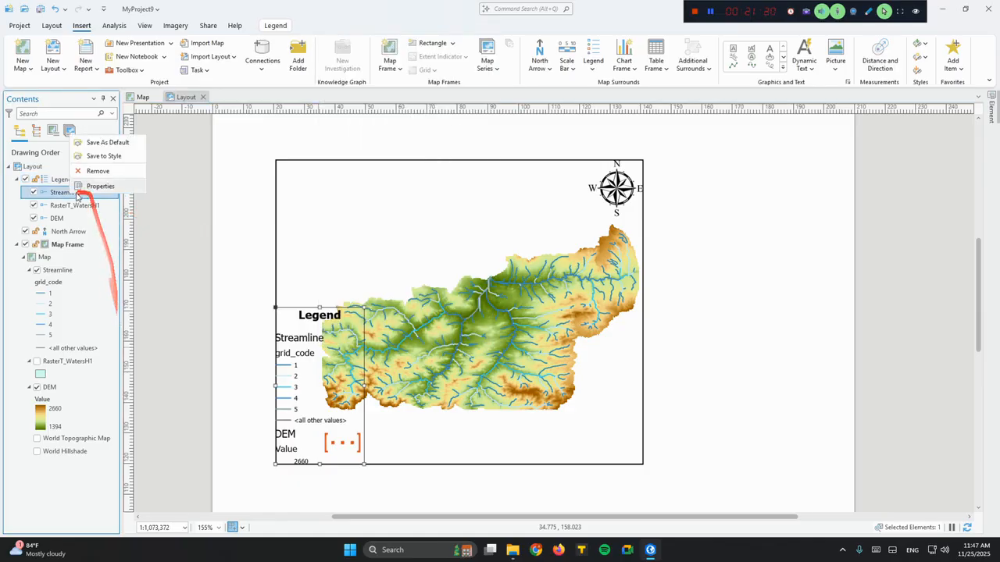
left_click(109, 184)
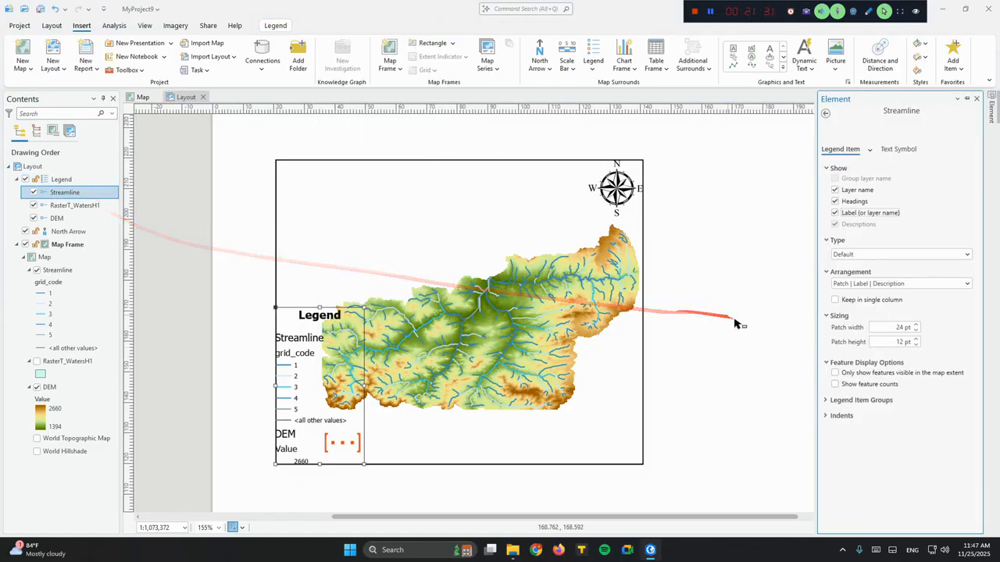
left_click(835, 202)
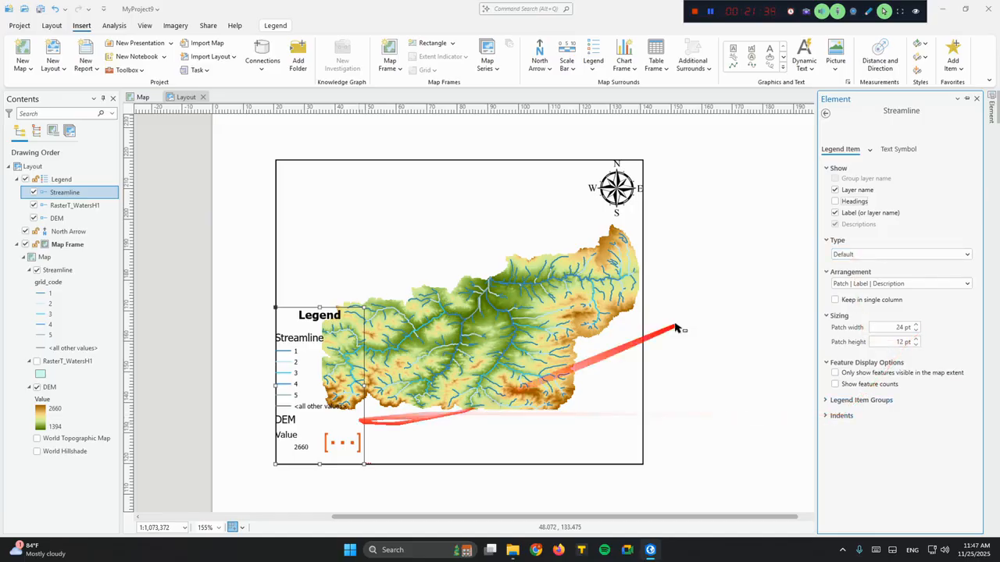
left_click(978, 100)
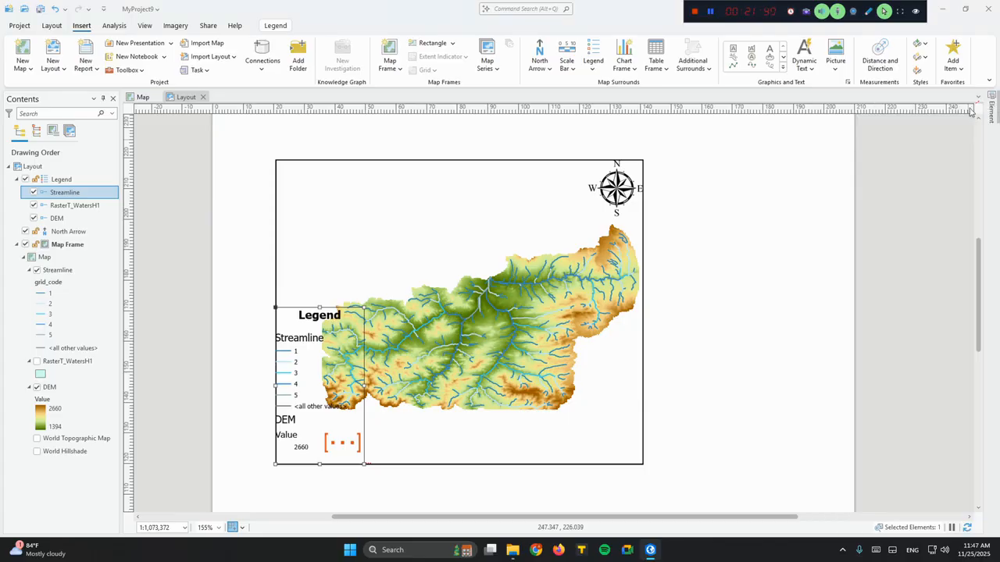
- Try to delete the <all other values> class of the Streamline layer, and undo the deletion
left_click(68, 347)
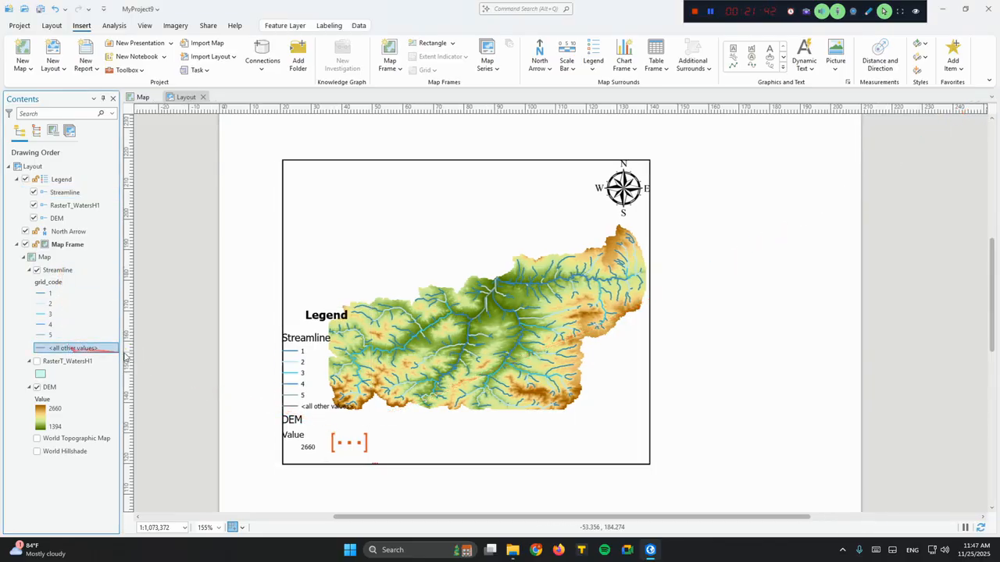
key("Delete")
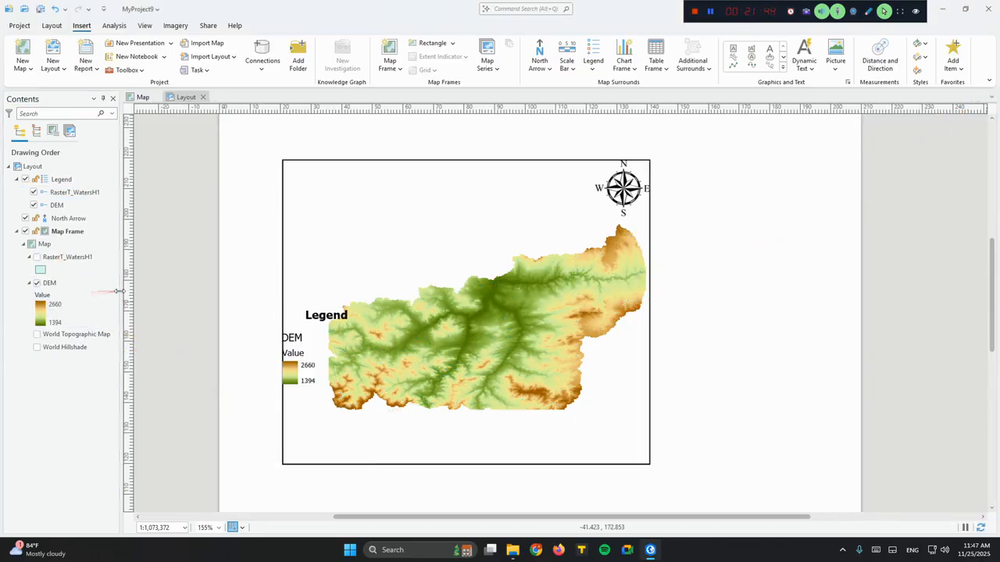
key("ctrl+z")
- Set the <all other values> symbol of the Streamline layer to no color and leave its label blank
right_click(69, 337)
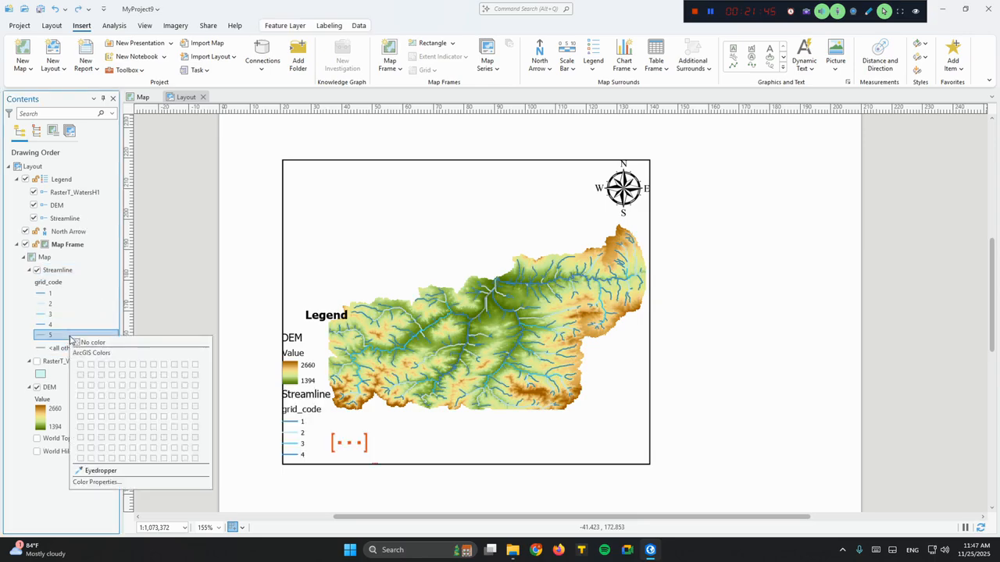
right_click(59, 348)
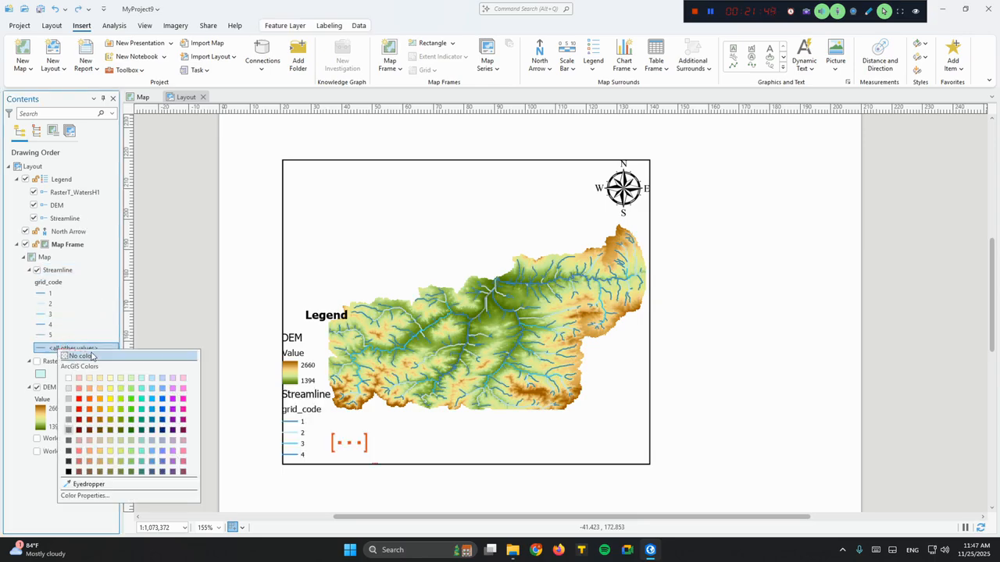
left_click(93, 355)
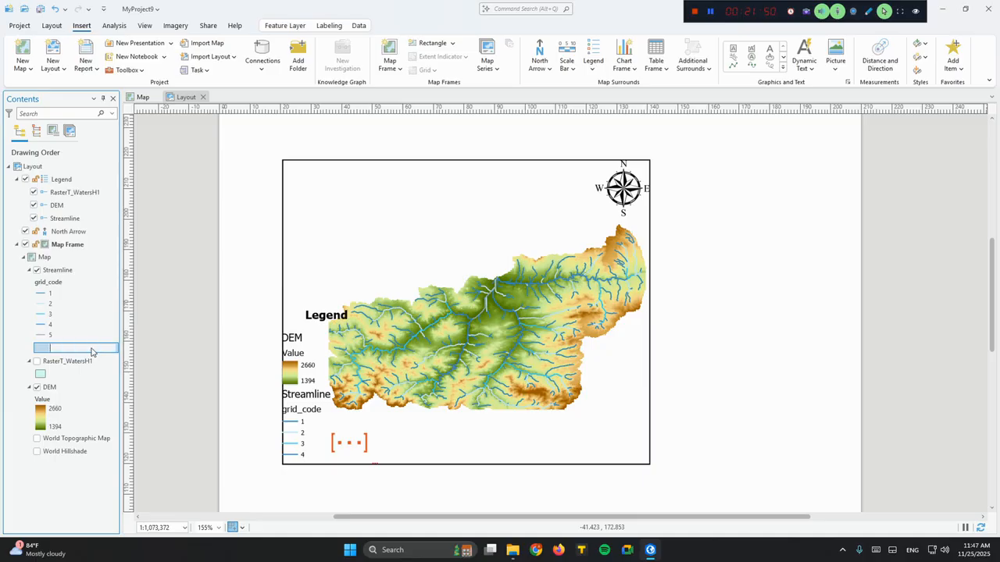
left_click(39, 350)
left_click(194, 10)
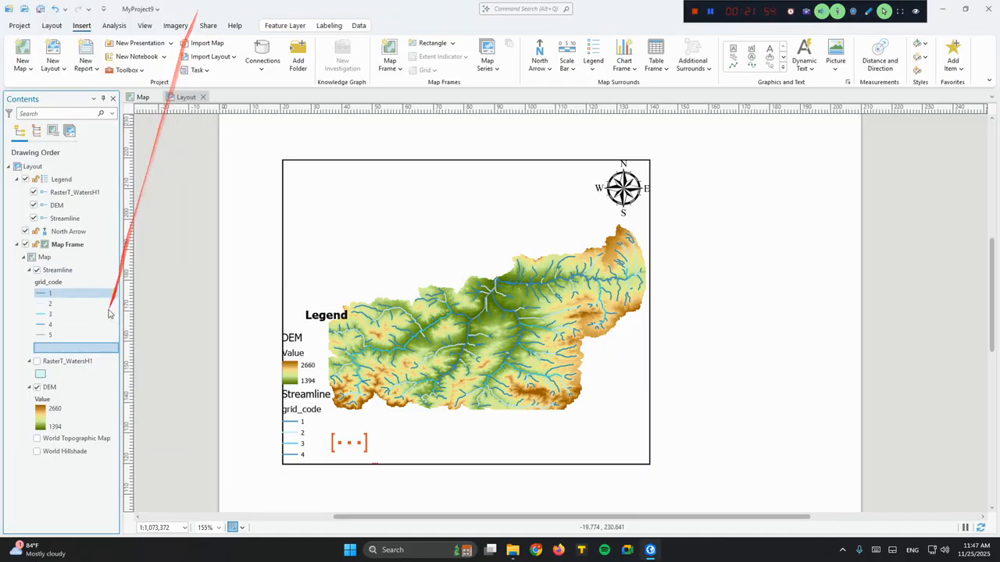
- Try to delete the blank class under the Streamline layer, undo the deletion, and leave the legend unselected
key("Delete")
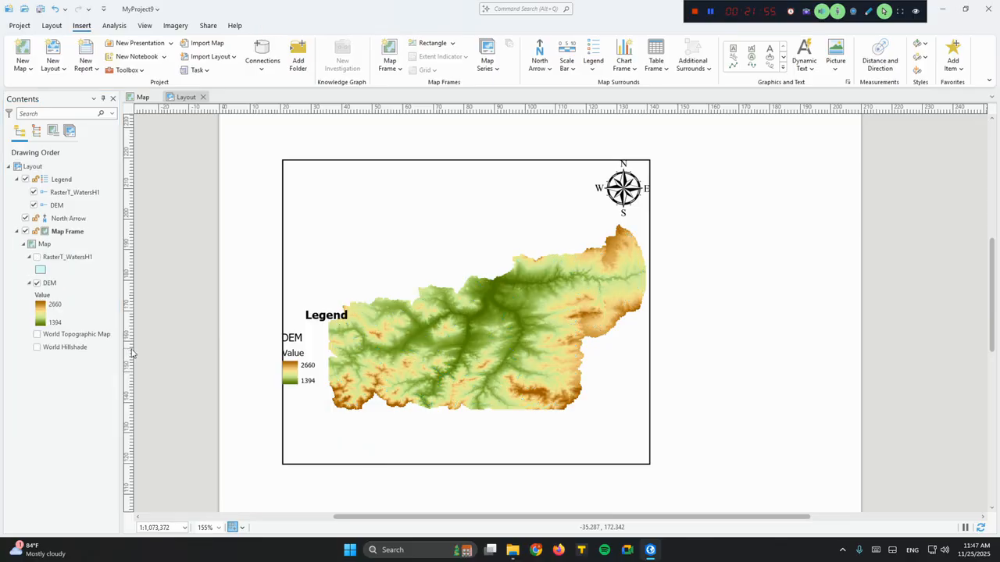
key("ctrl+z")
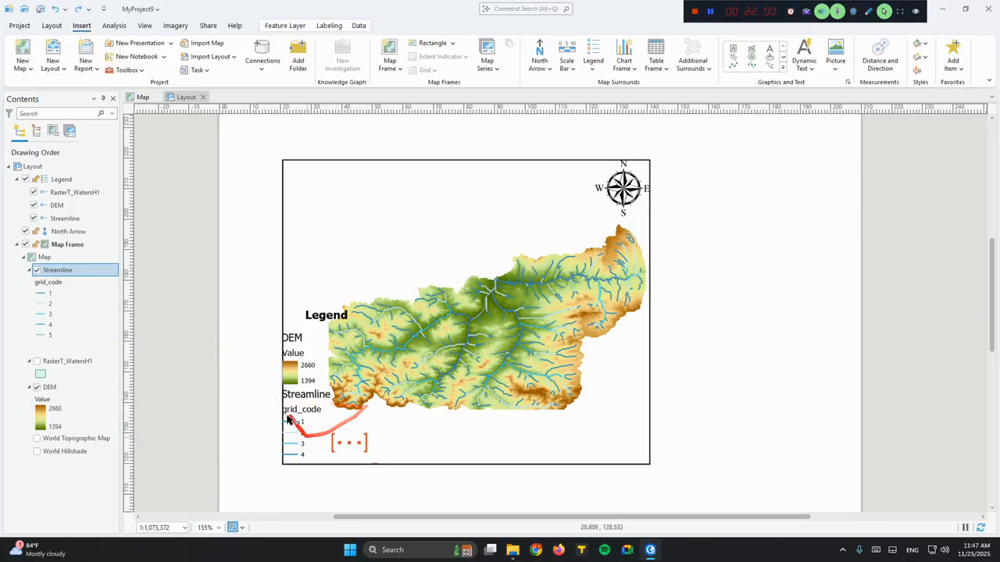
left_click(299, 315)
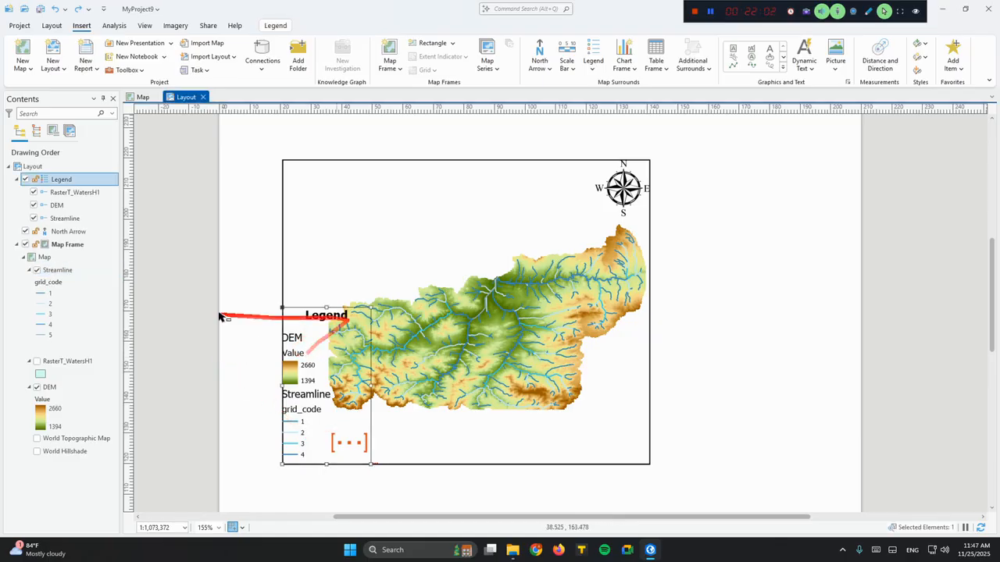
left_click(717, 253)
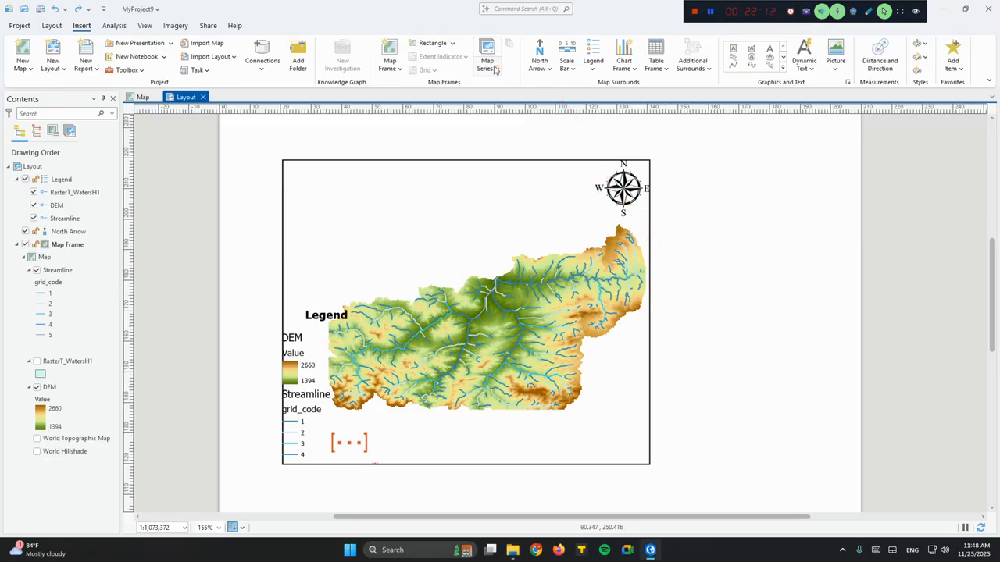
left_click(389, 71)
left_click(389, 72)
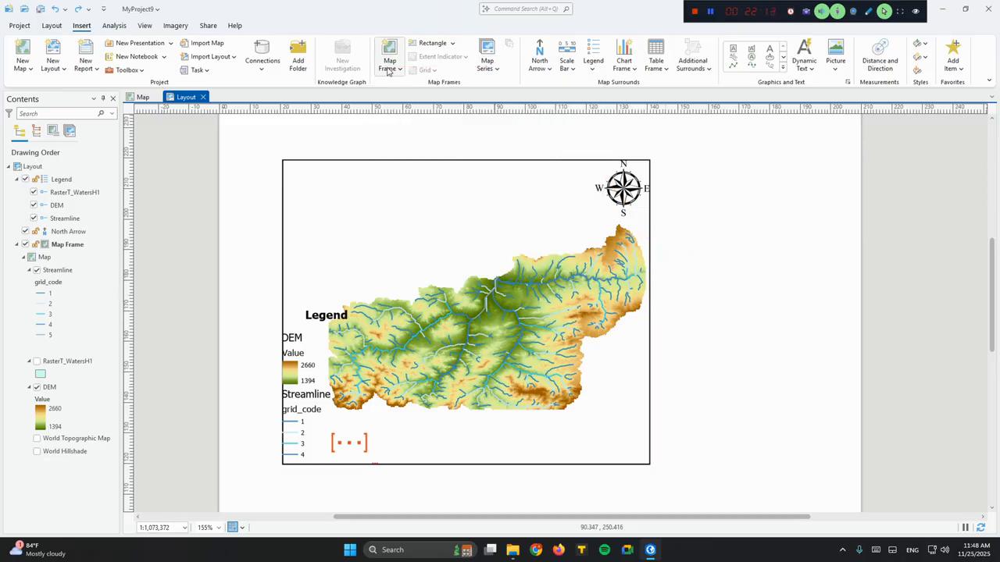
left_click(649, 69)
left_click(649, 69)
left_click(145, 27)
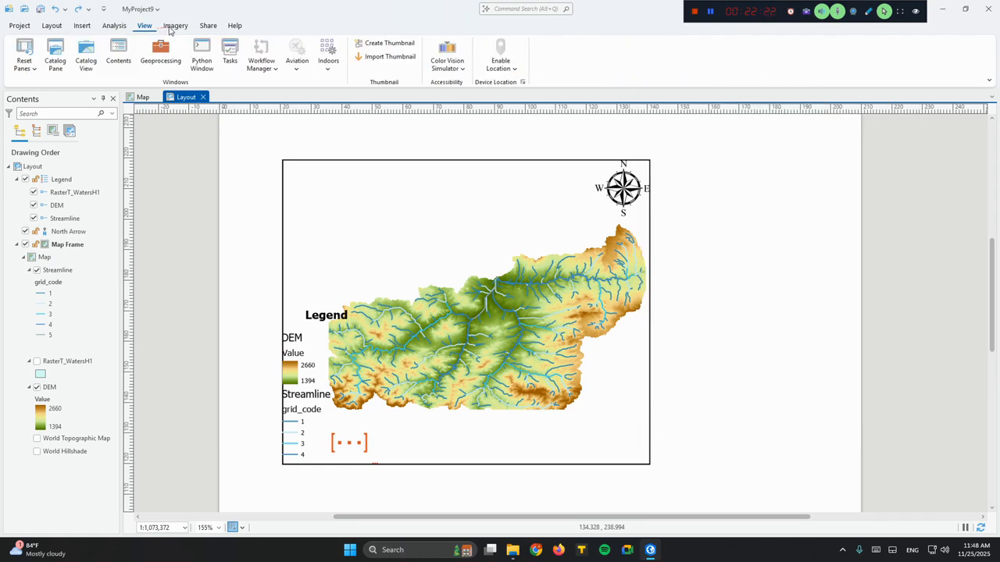
left_click(167, 27)
- Examine the layout's export presets and the printers offered for printing it
left_click(209, 25)
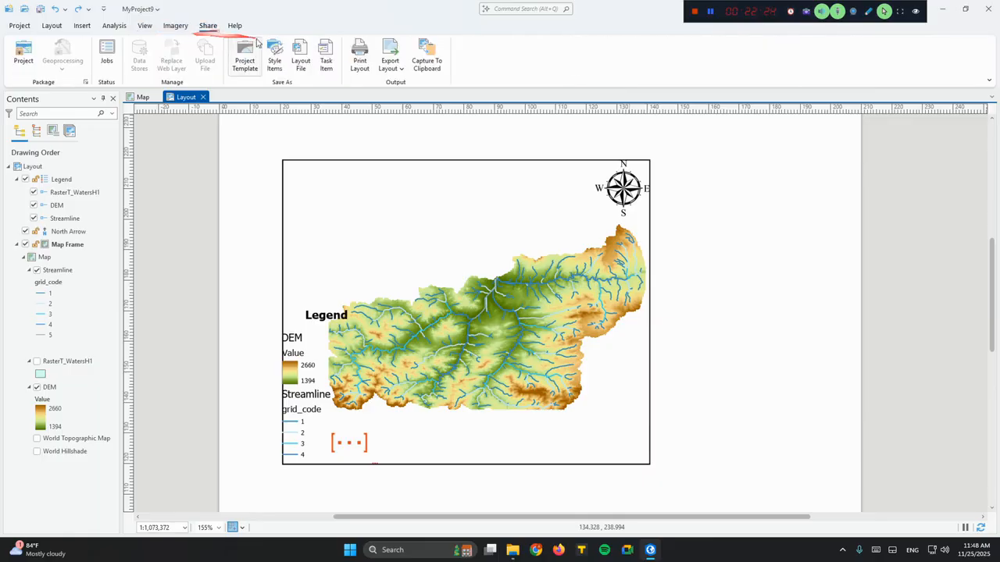
left_click(390, 61)
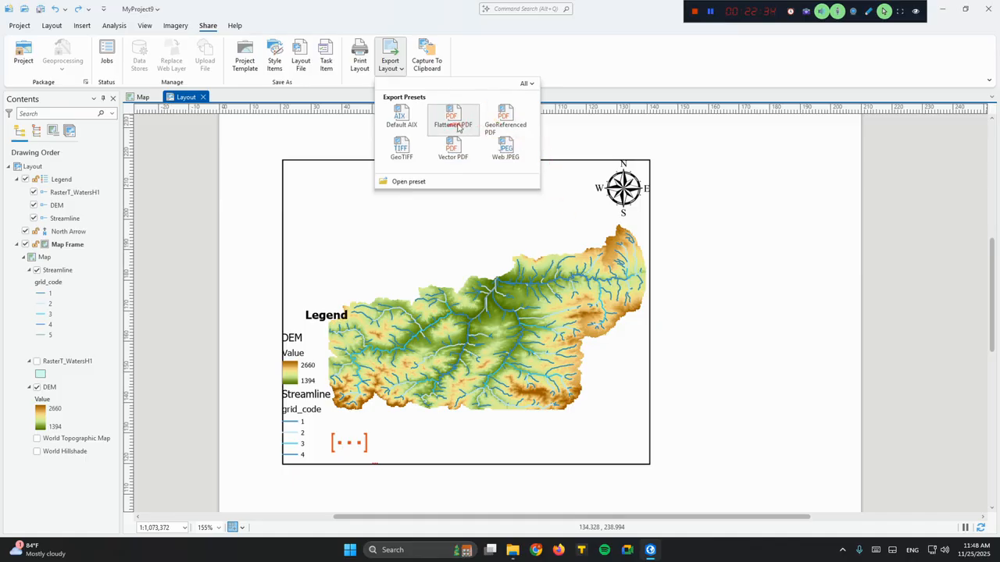
left_click(359, 58)
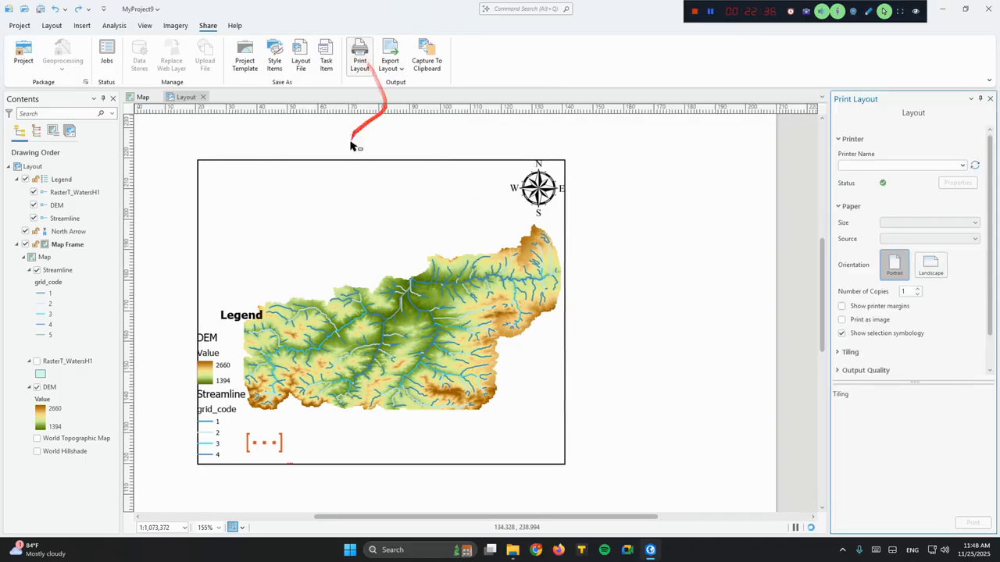
left_click(937, 166)
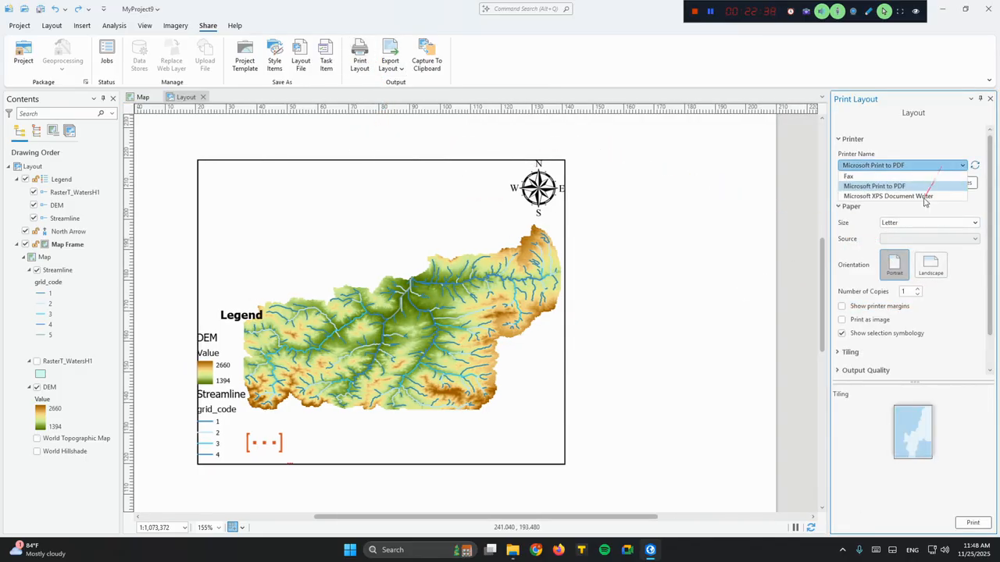
left_click(926, 166)
left_click(990, 99)
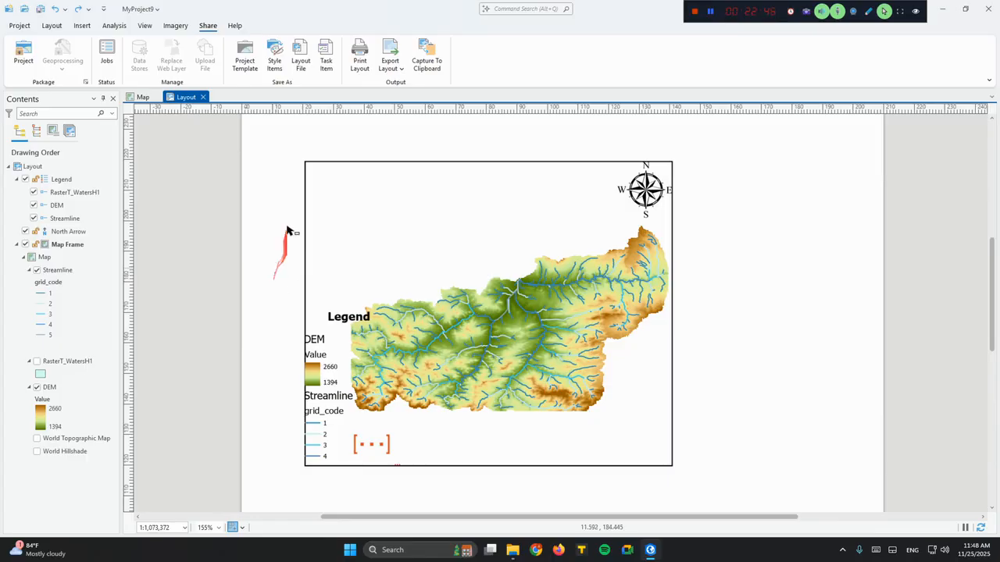
left_click(52, 25)
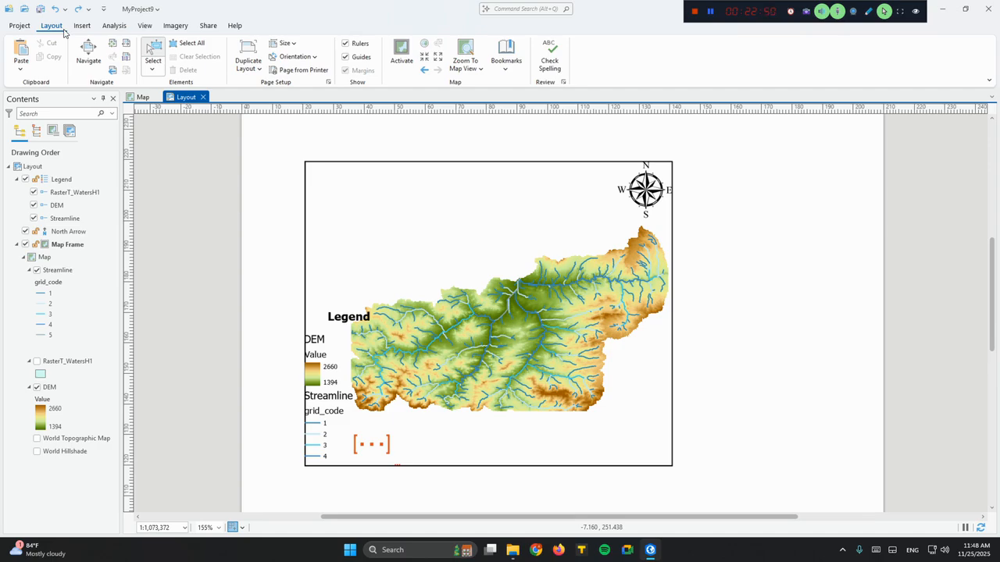
left_click(83, 26)
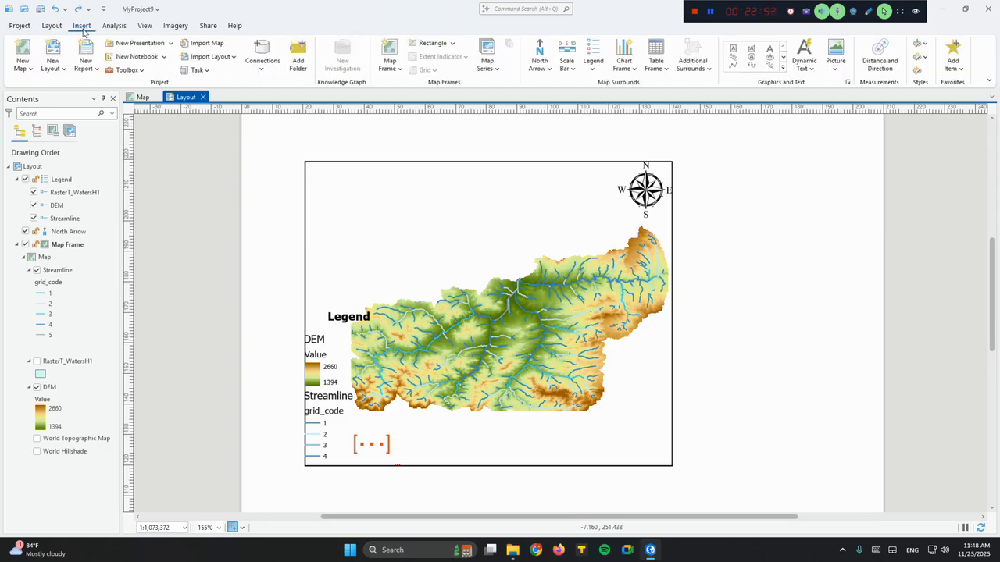